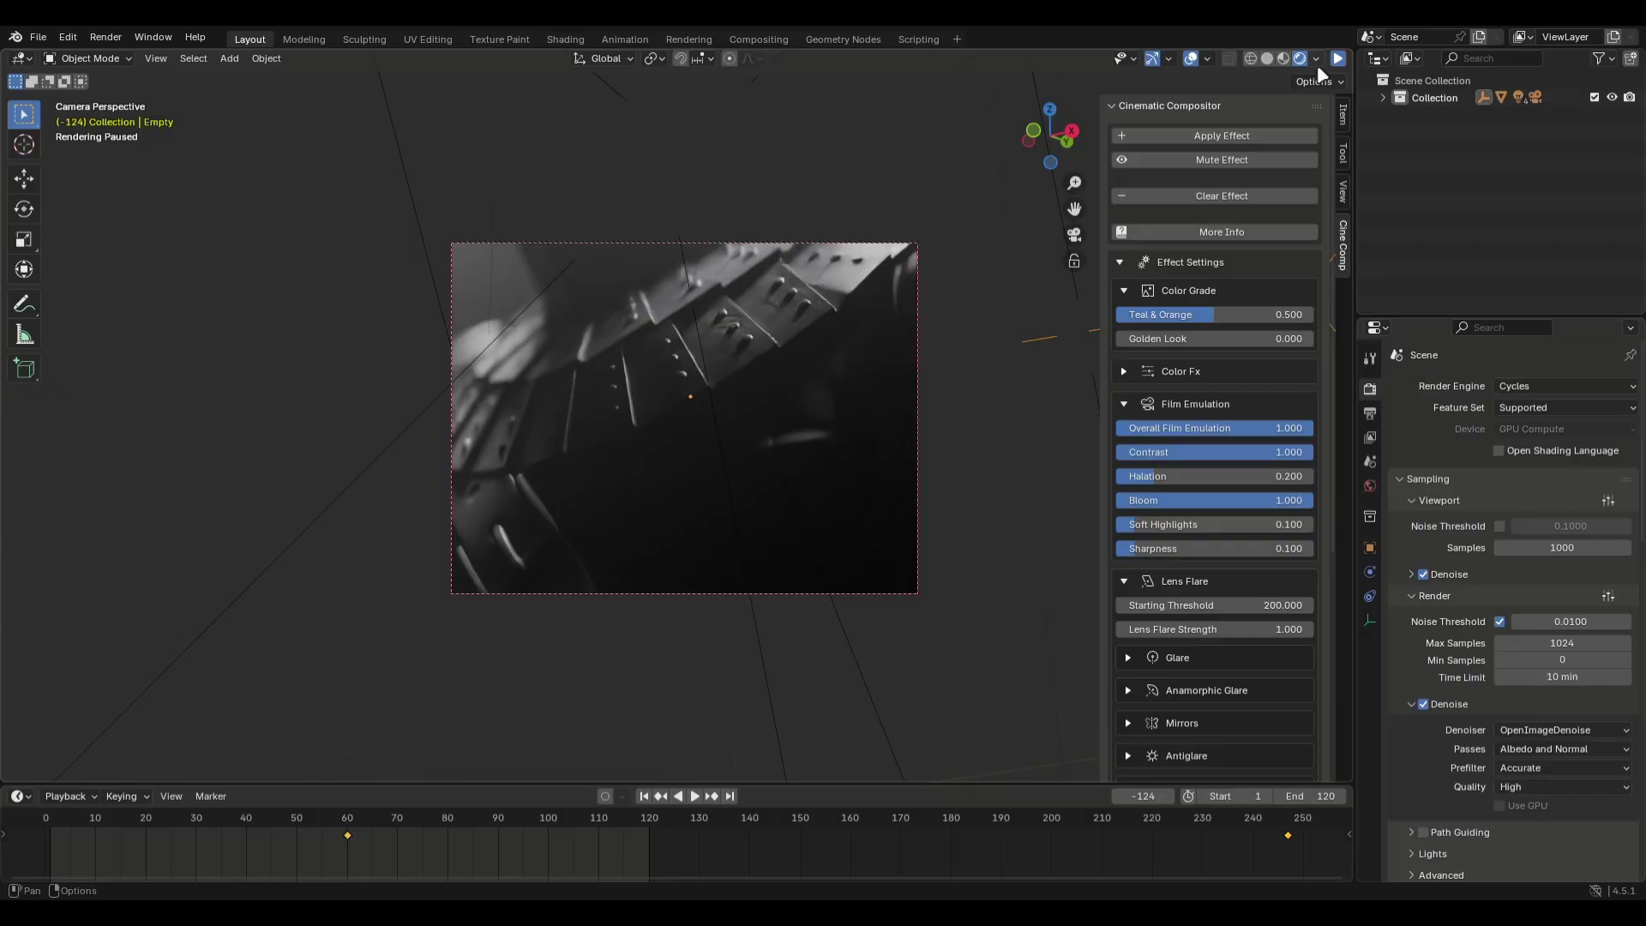
- Enter a fair price of 6 for the Cinematic Compositor Addon and buy it
{"action": "left_click", "coordinate": [1316, 59]}
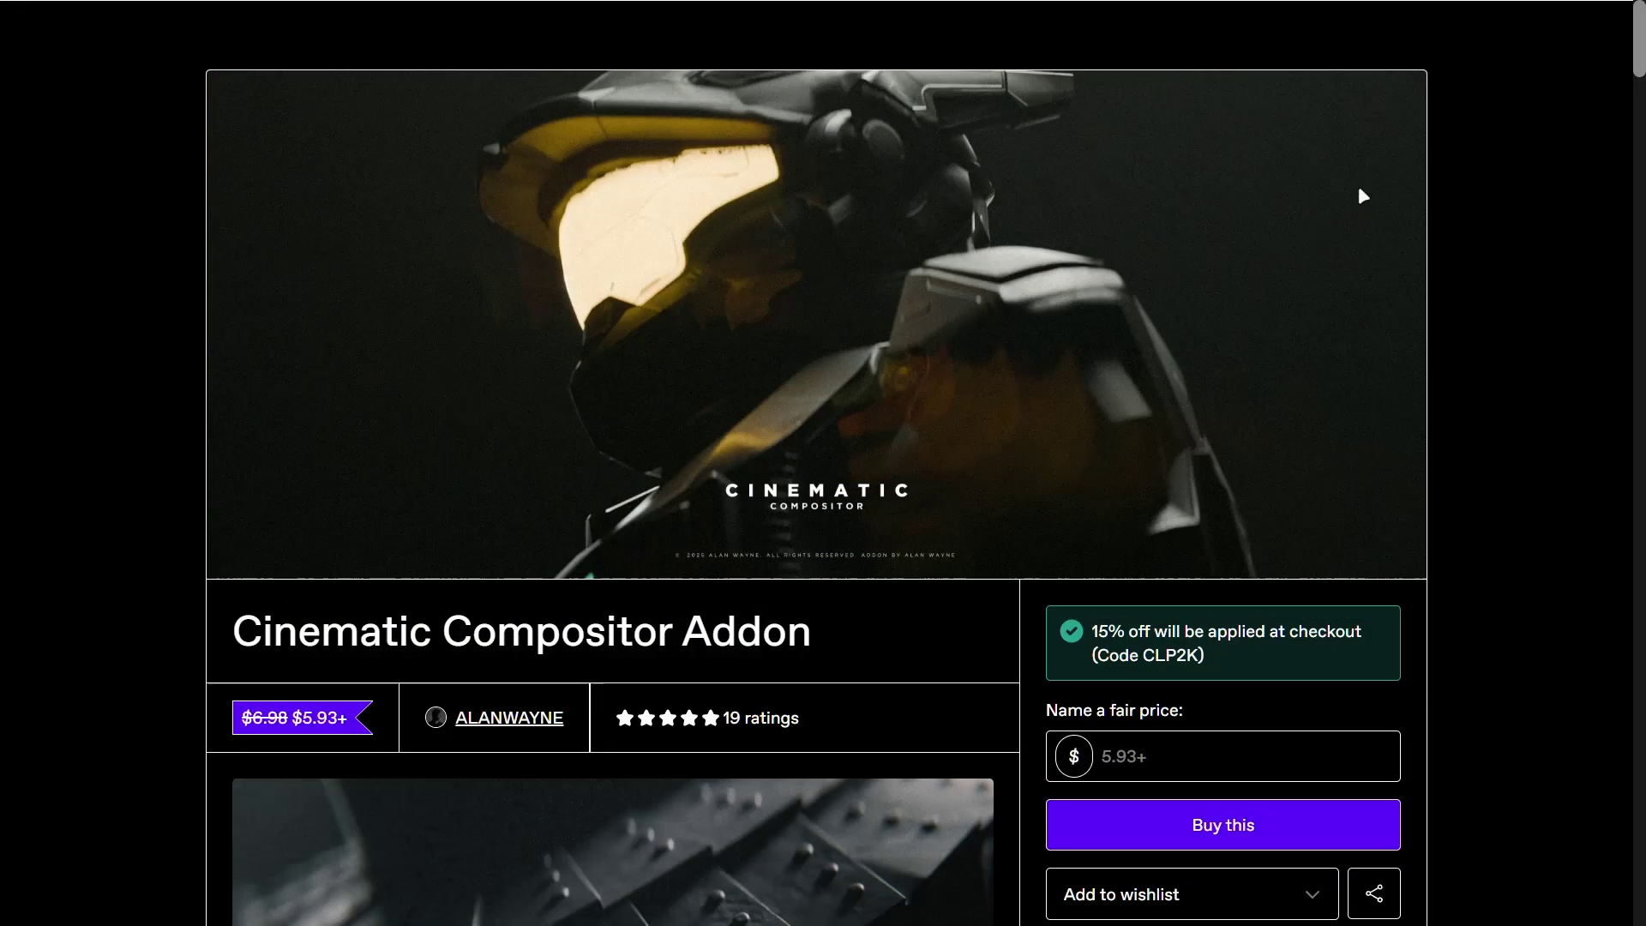
{"action": "scroll", "coordinate": [1458, 143], "scroll_direction": "up", "scroll_amount": 1}
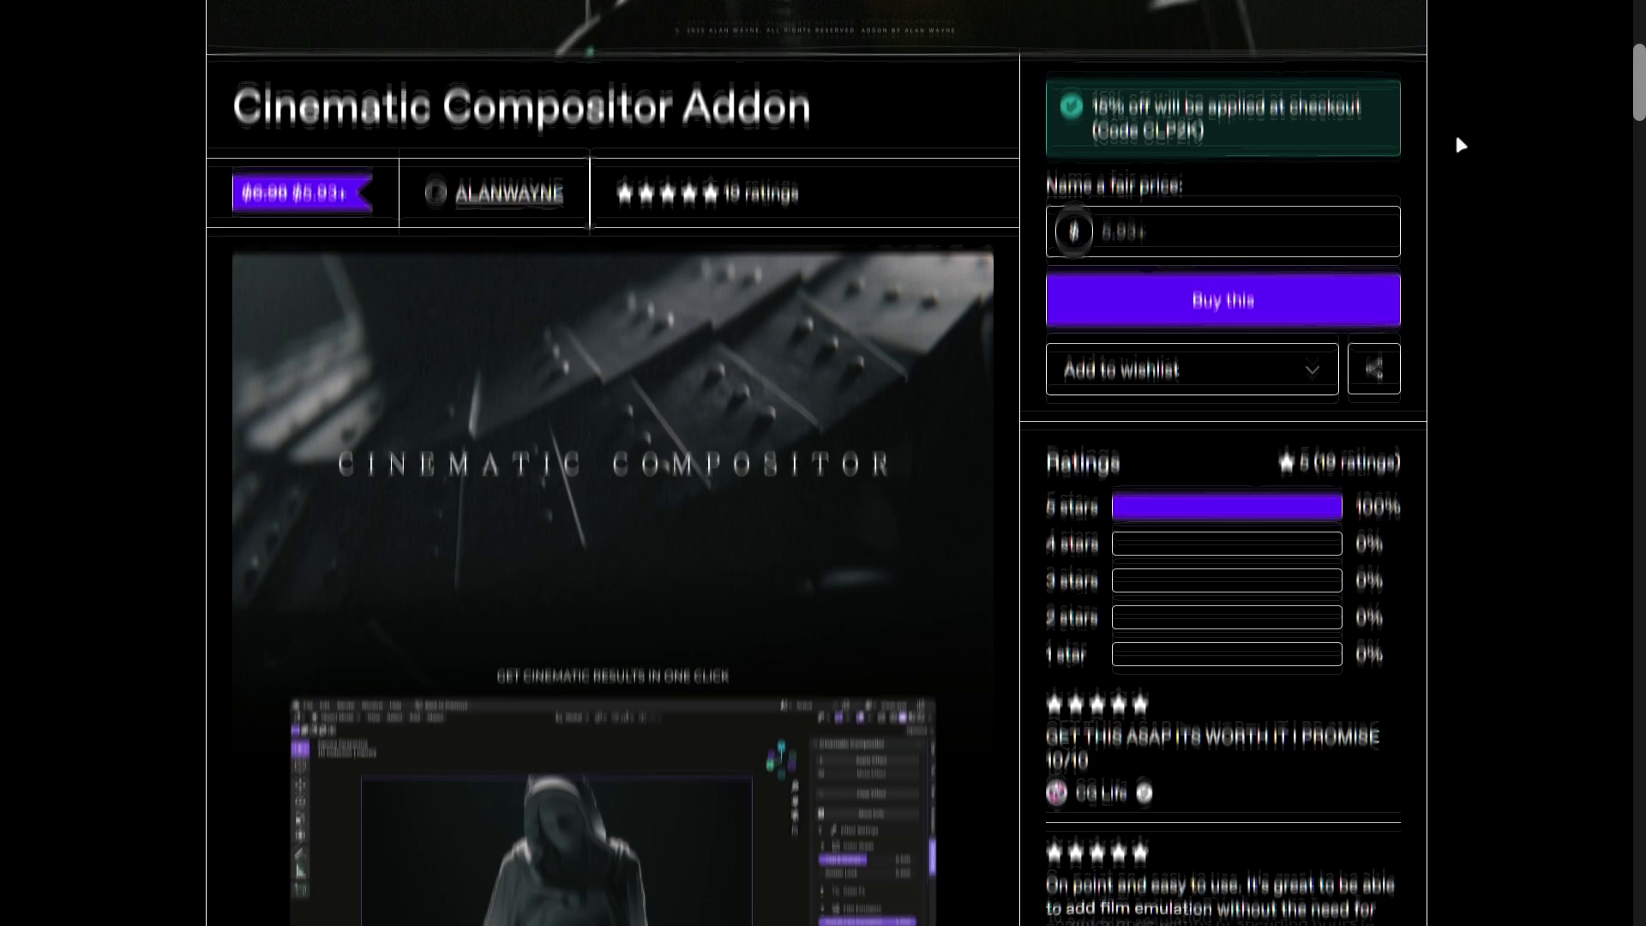
{"action": "left_click", "coordinate": [1199, 266]}
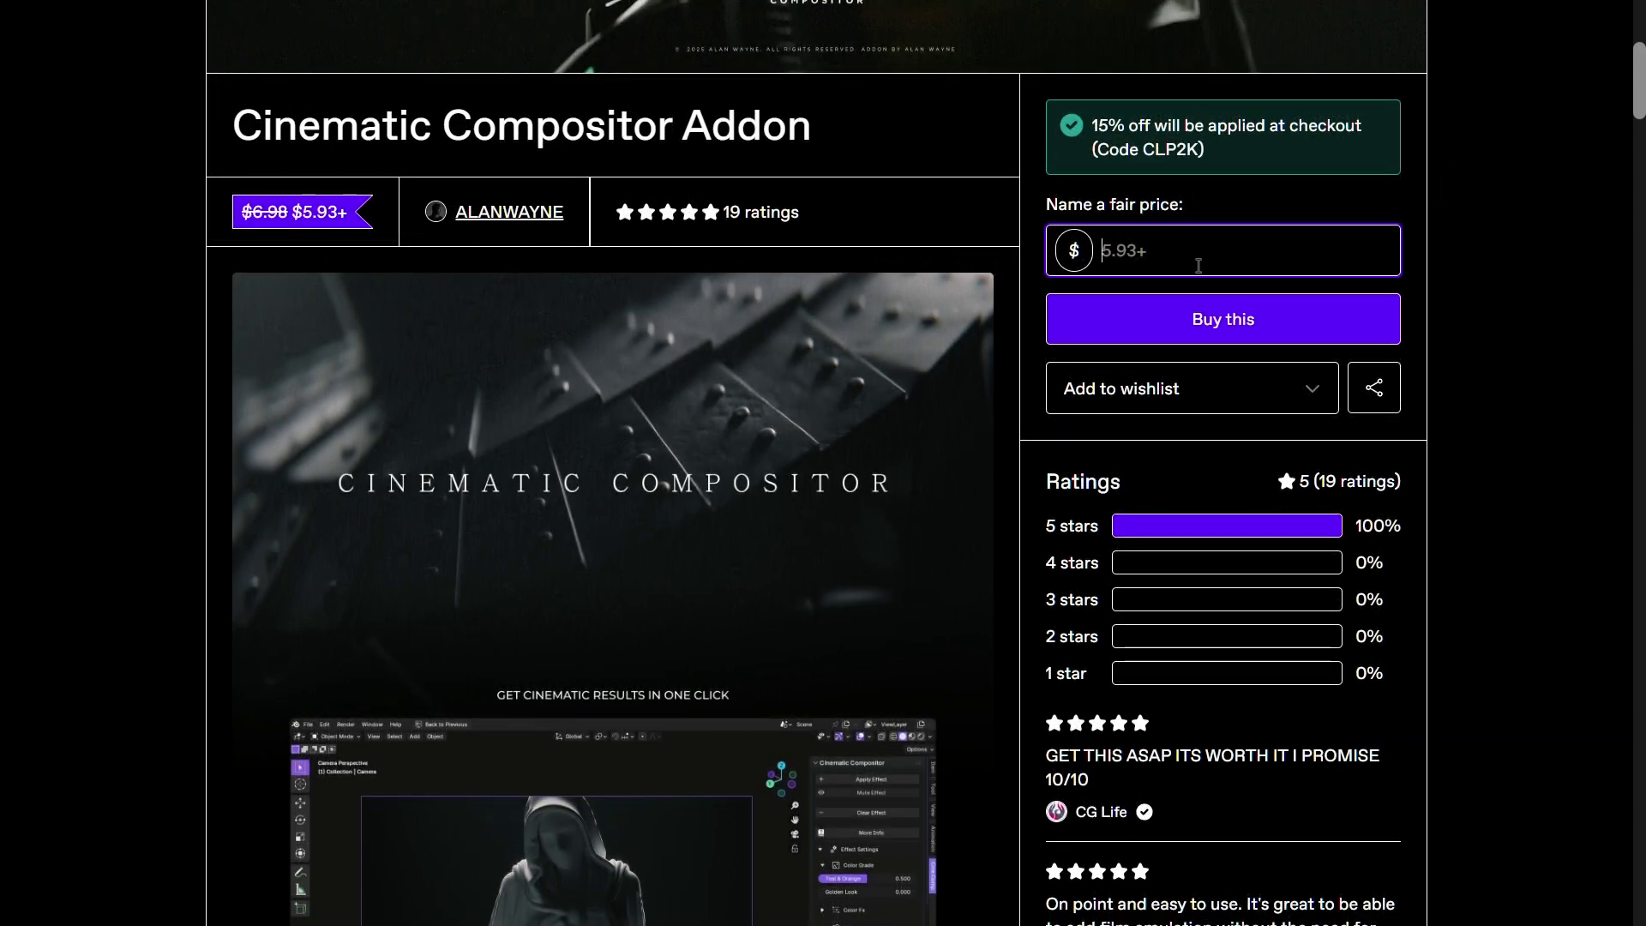
{"action": "type", "text": "6"}
{"action": "left_click", "coordinate": [1220, 337]}
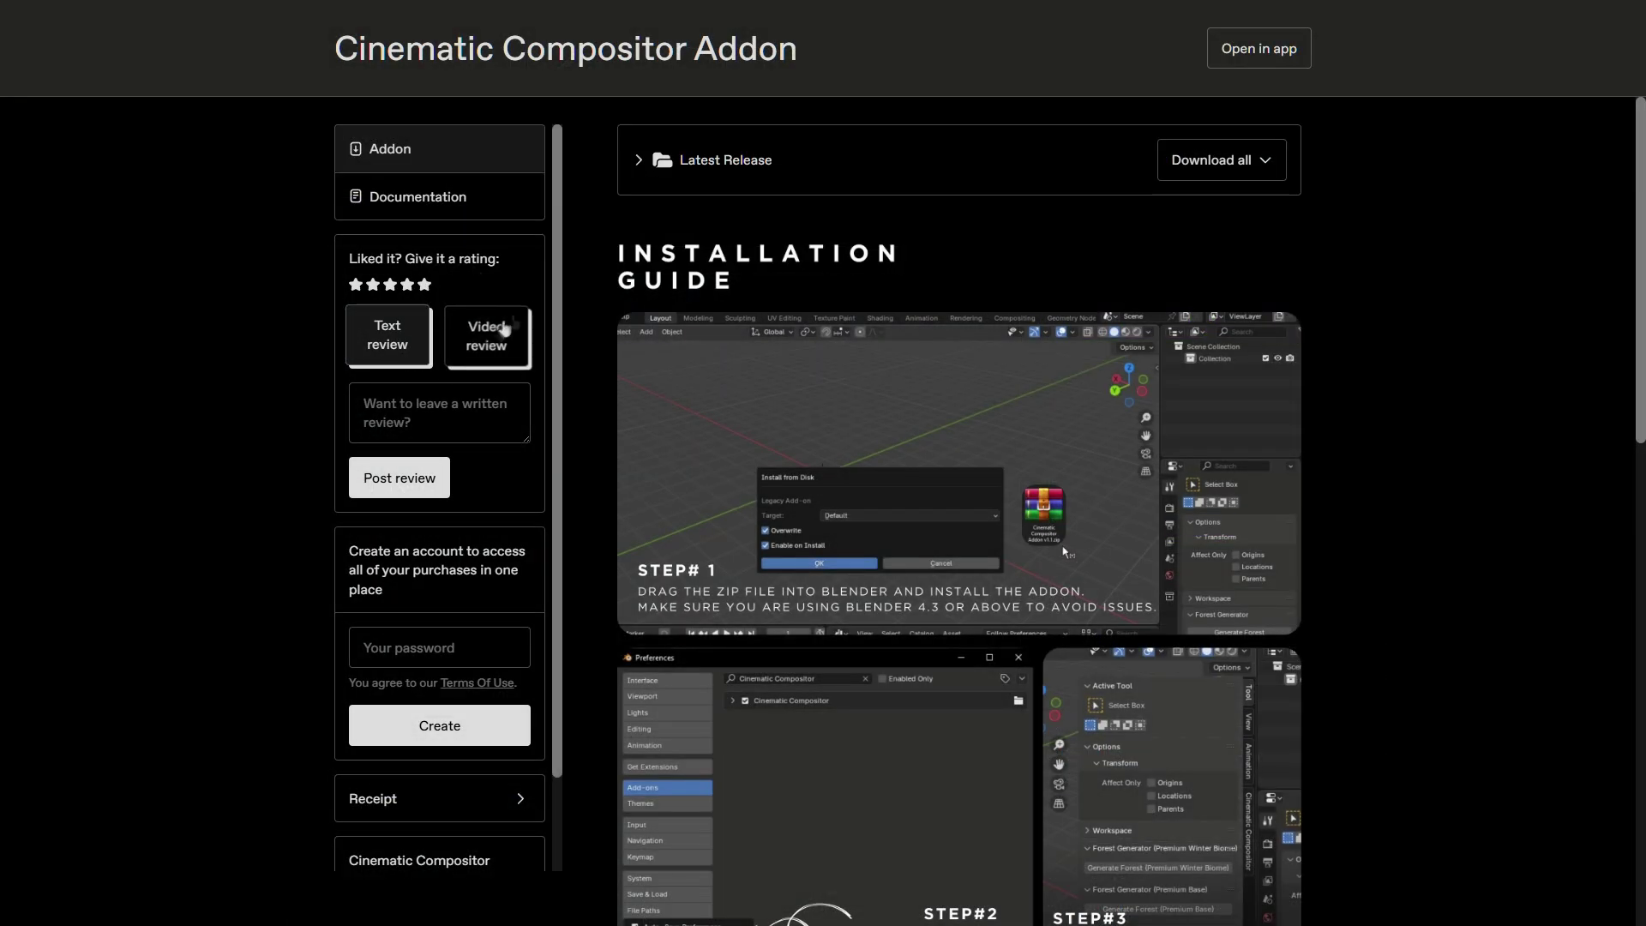
- Expand Latest Release and look through the v2 changelog, guide and Old Versions
{"action": "left_click", "coordinate": [641, 162]}
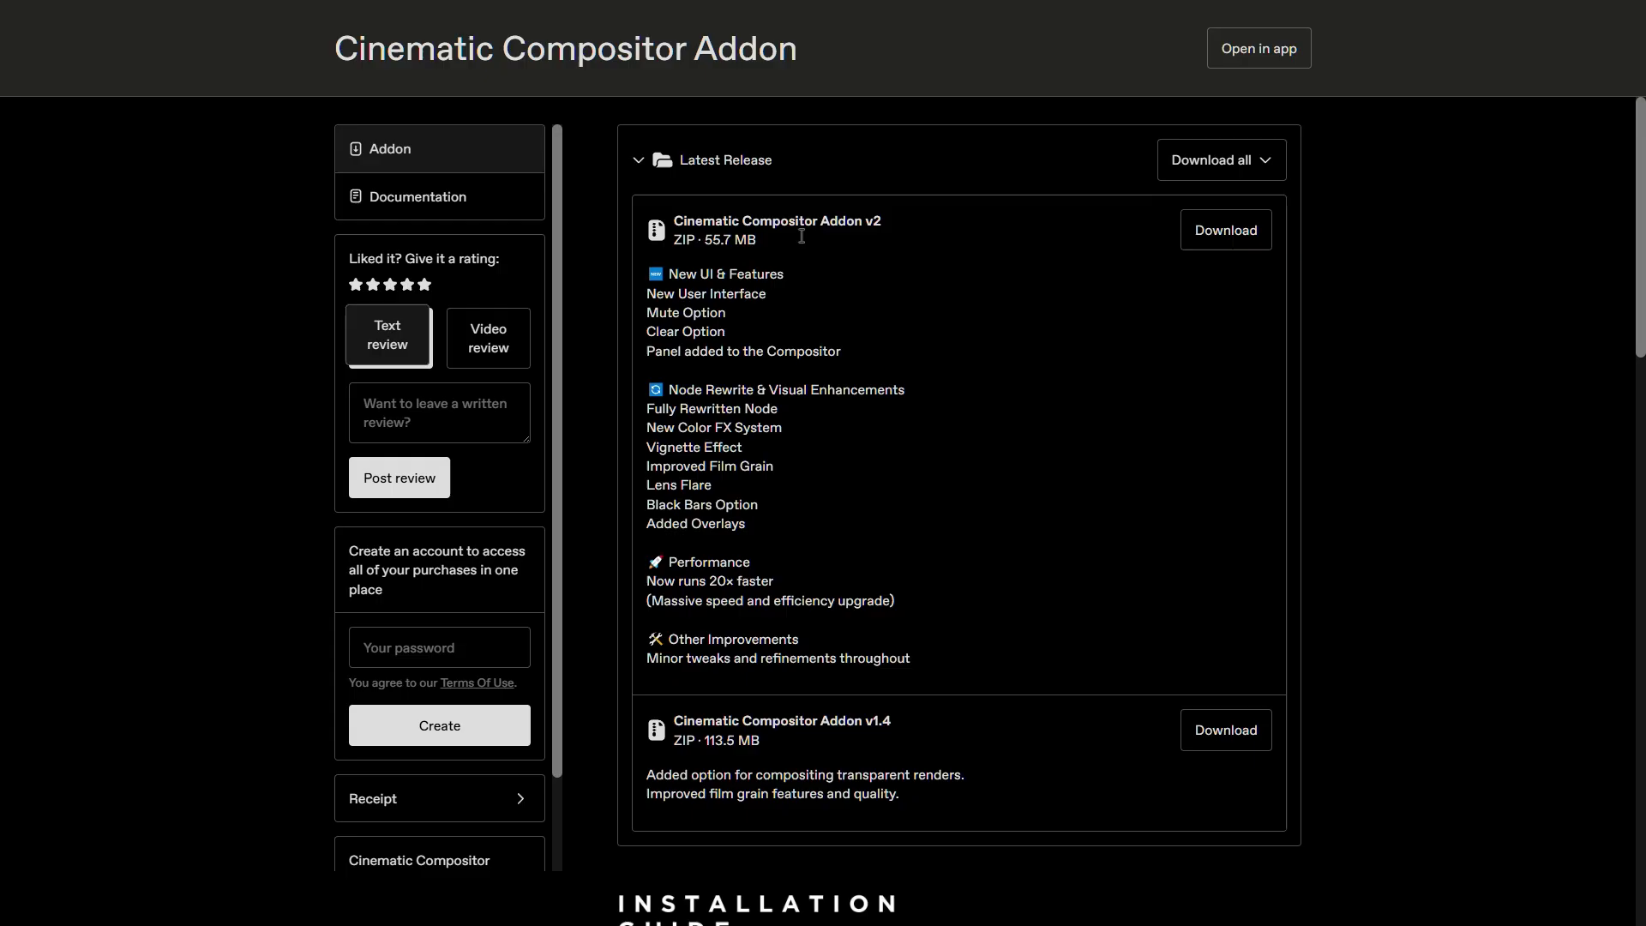
{"action": "scroll", "coordinate": [857, 506], "scroll_direction": "down", "scroll_amount": 2}
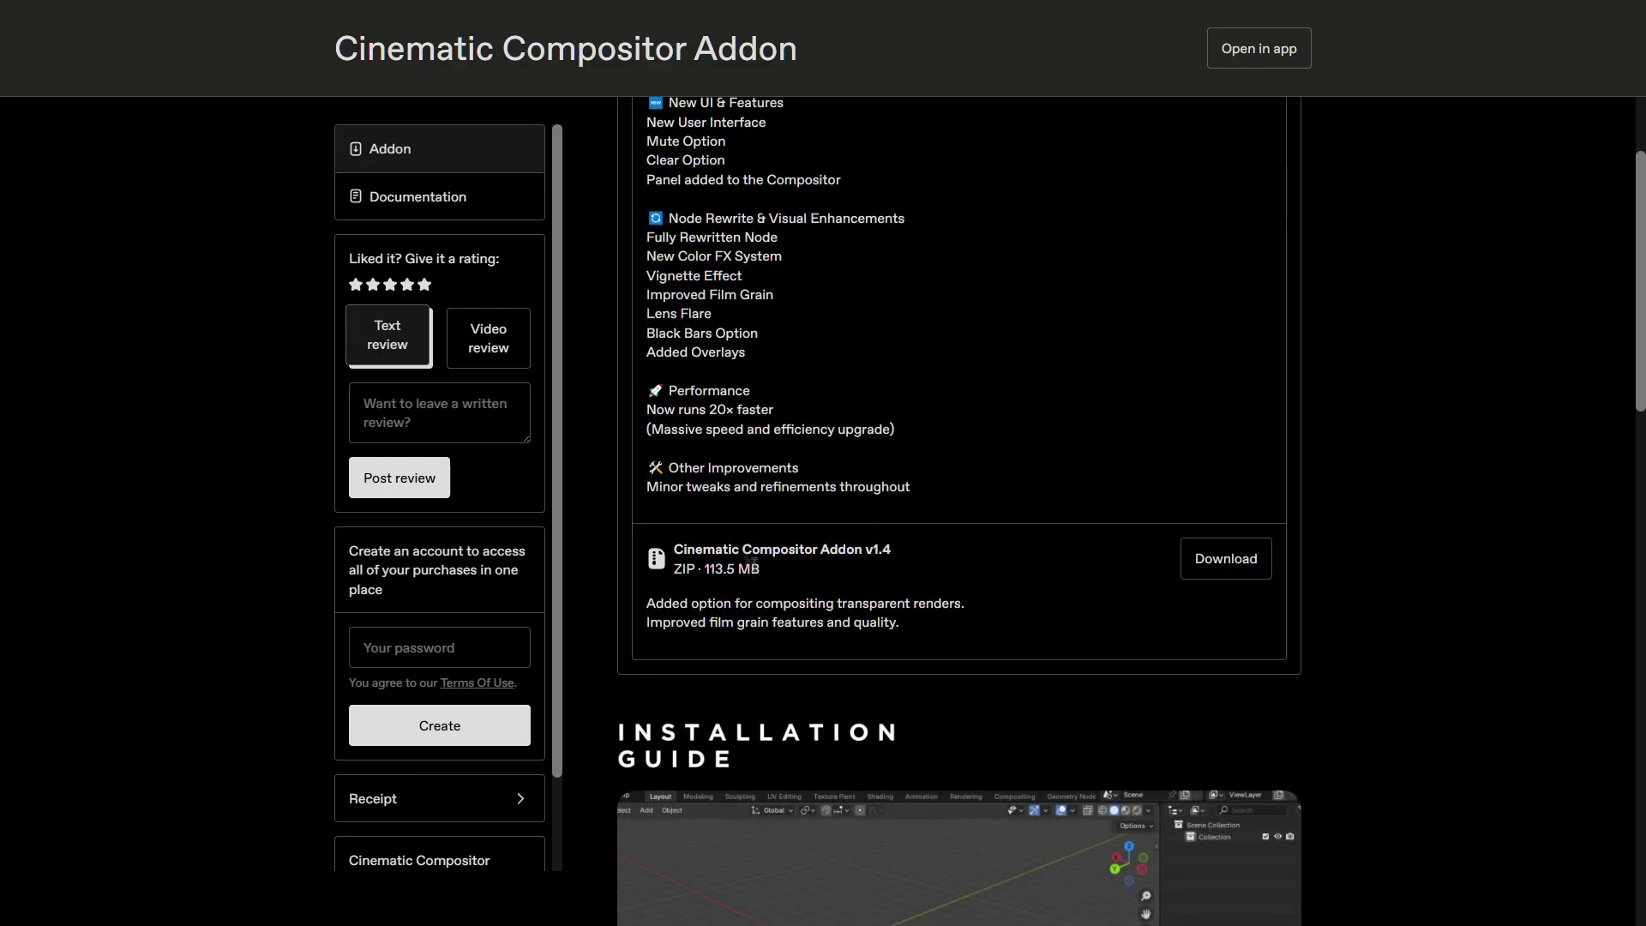
{"action": "scroll", "coordinate": [798, 586], "scroll_direction": "down", "scroll_amount": 15}
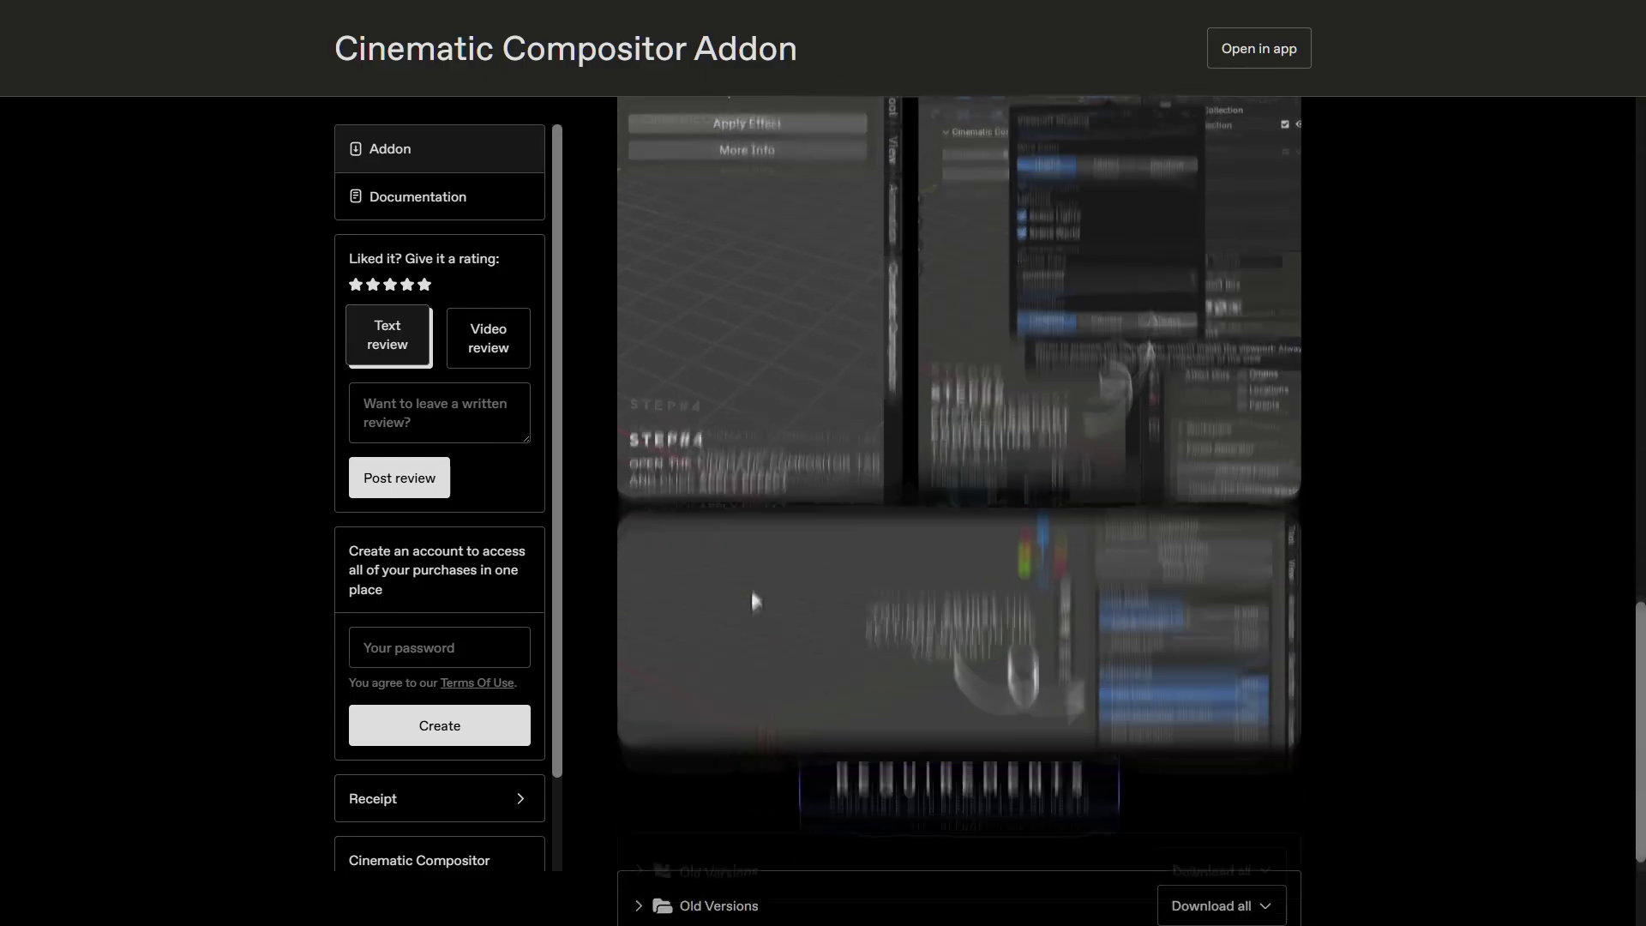
{"action": "scroll", "coordinate": [677, 669], "scroll_direction": "down", "scroll_amount": 5}
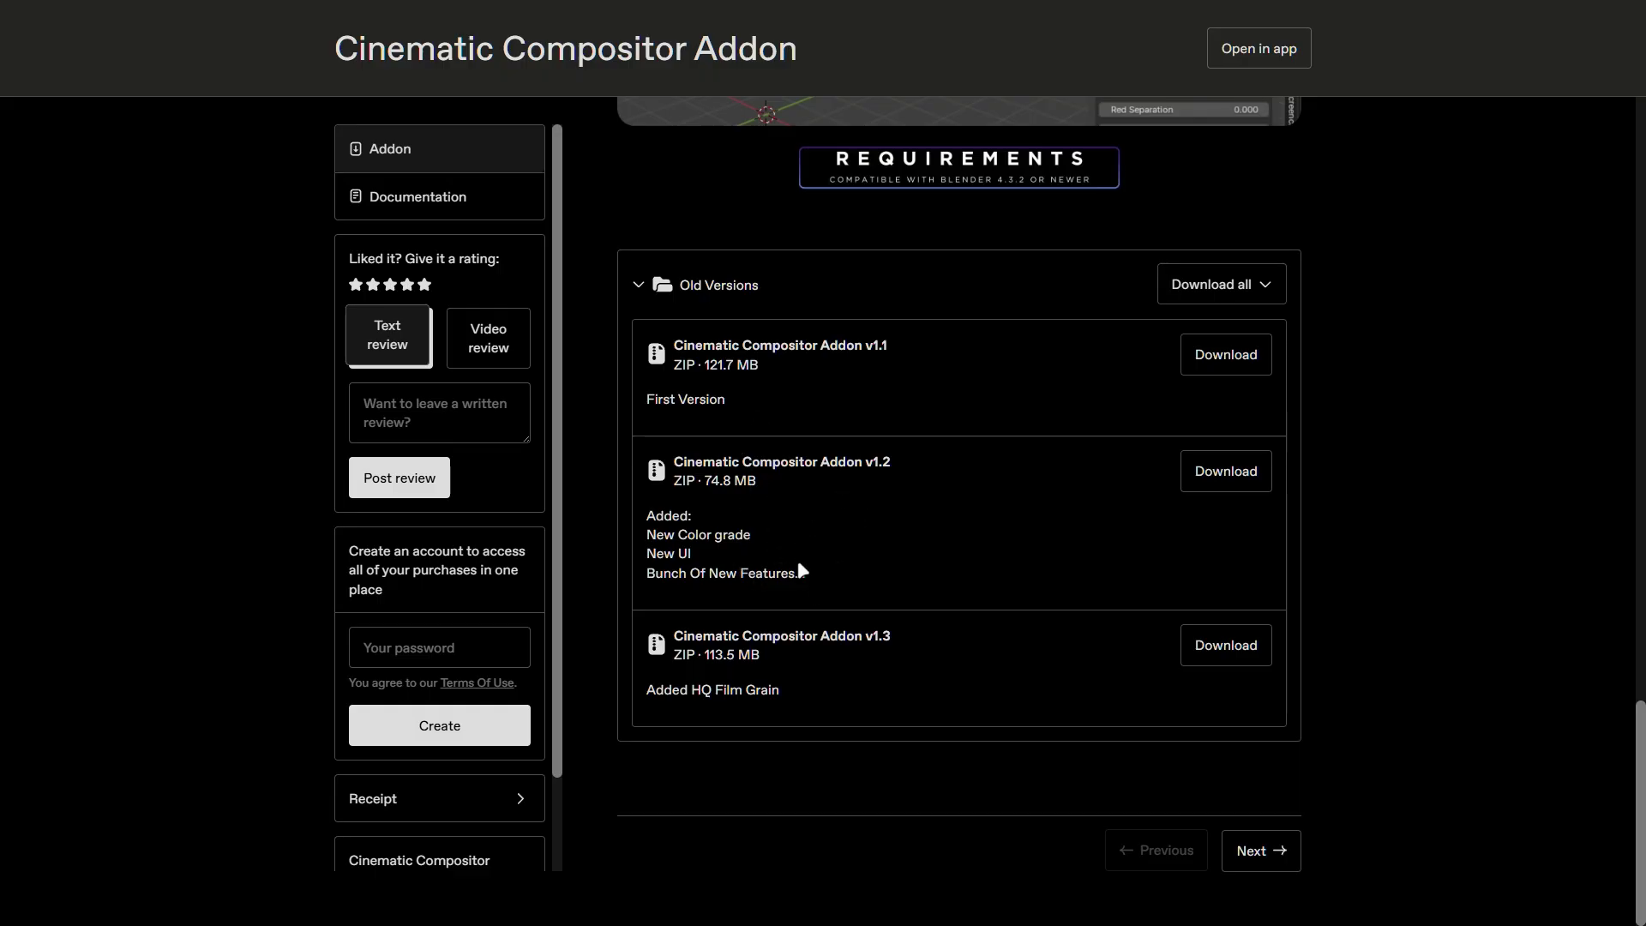
{"action": "scroll", "coordinate": [796, 553], "scroll_direction": "up", "scroll_amount": 20}
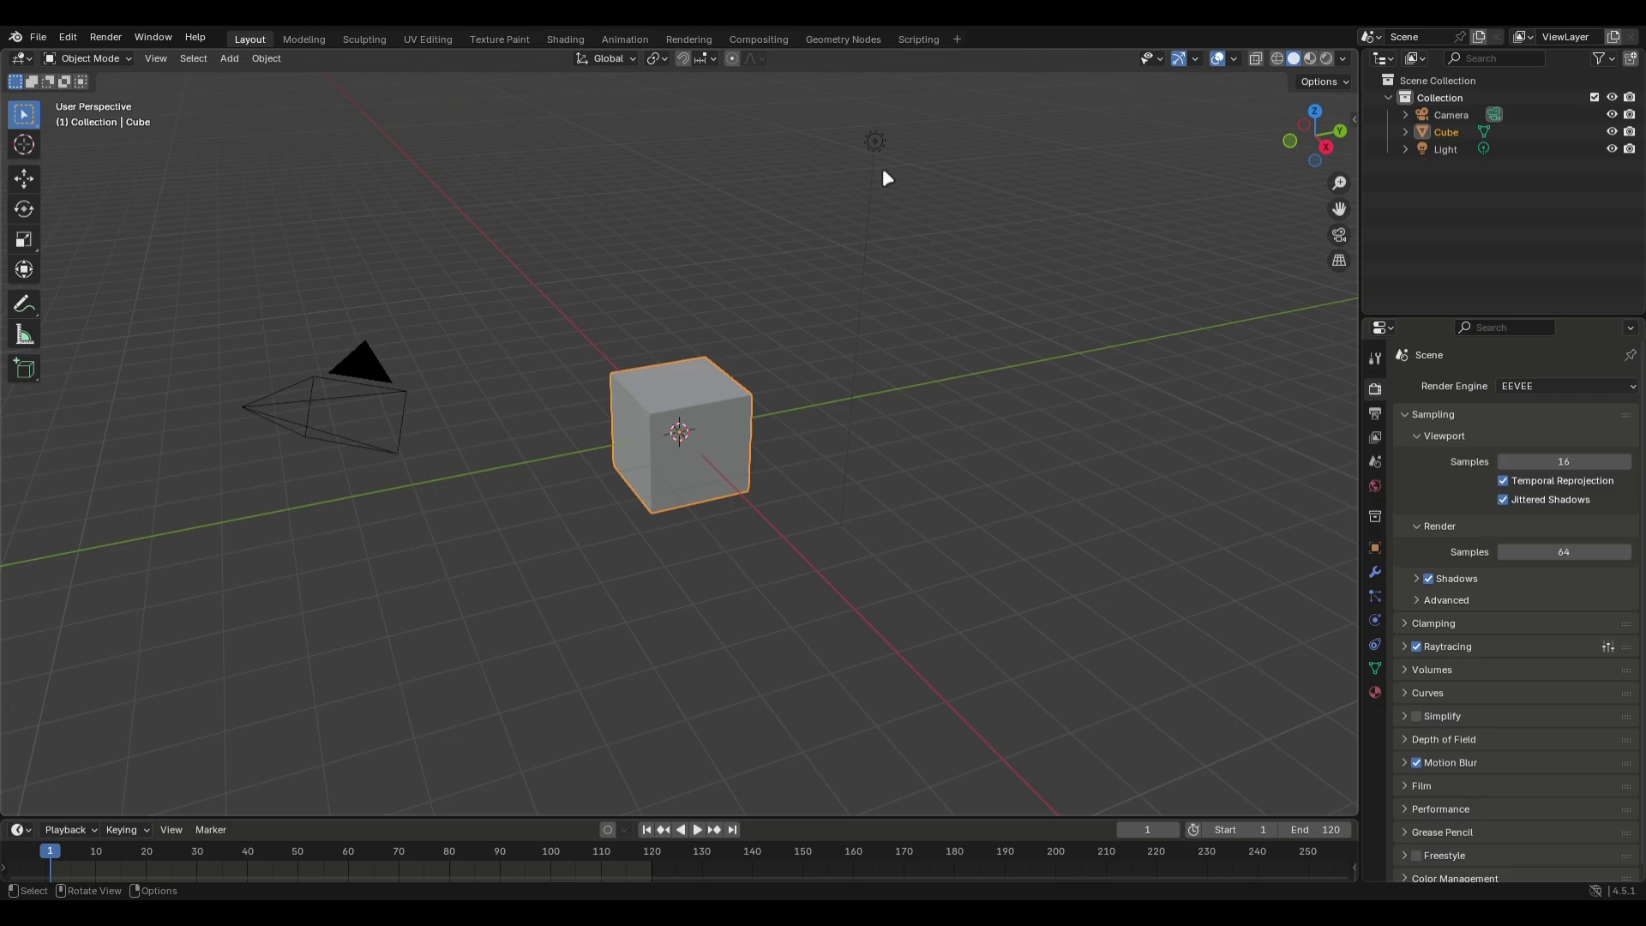
- Delete the Light and uninstall the old Cinematic Compositor add-on, saving preferences
{"action": "left_click", "coordinate": [882, 168]}
{"action": "key", "text": "Delete"}
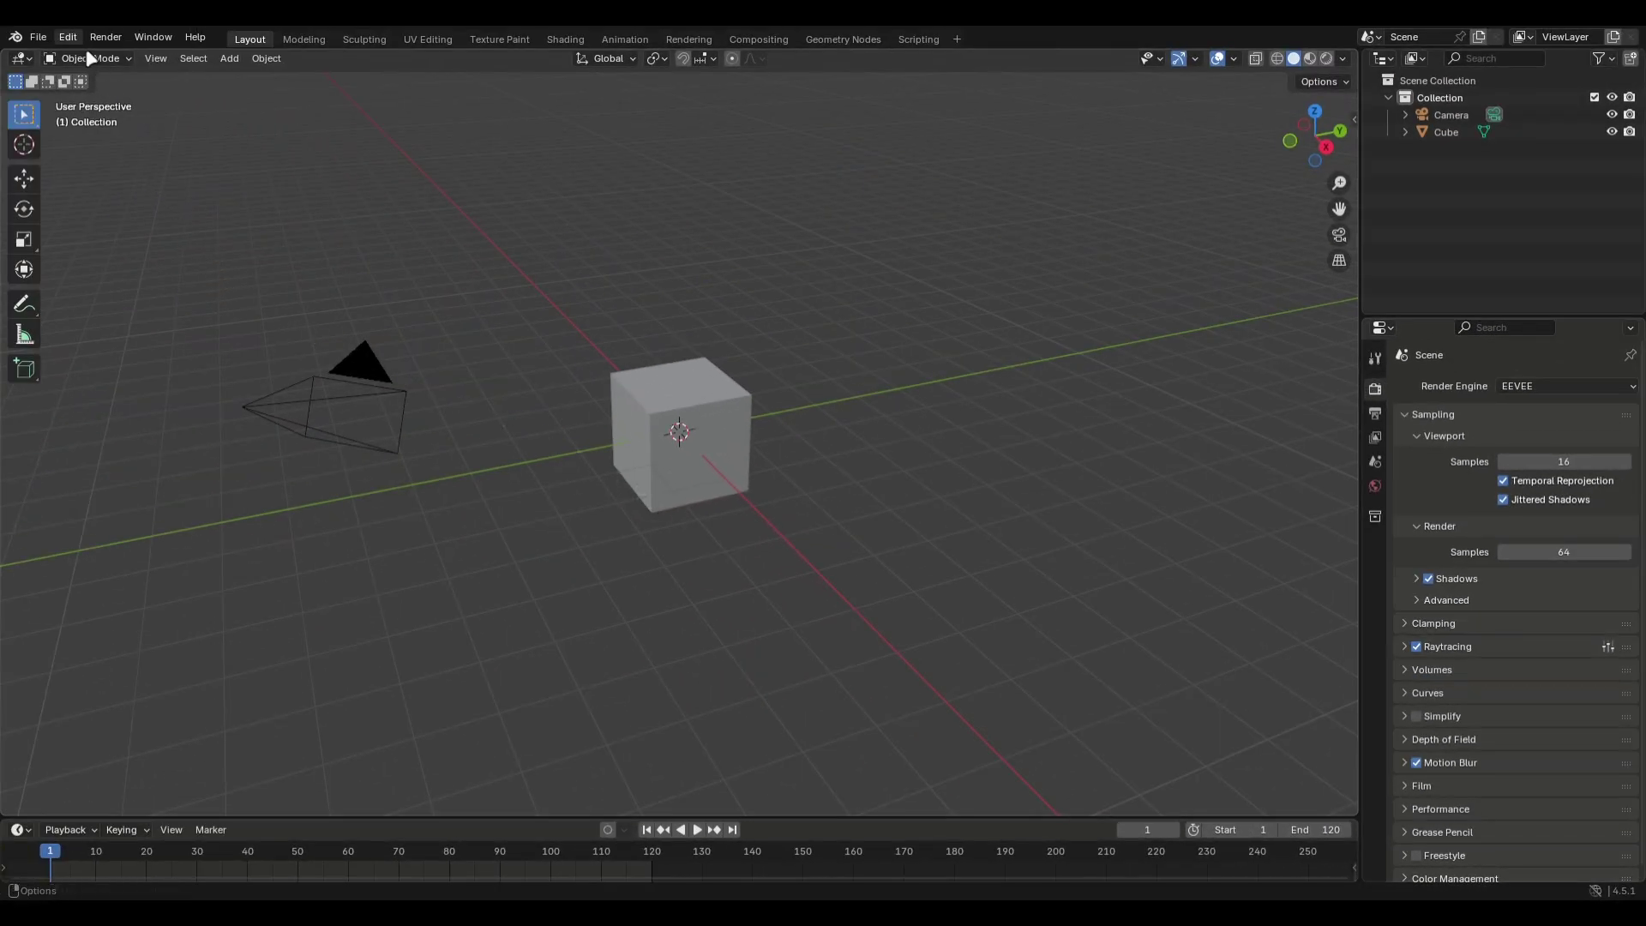
{"action": "left_click", "coordinate": [72, 38]}
{"action": "left_click", "coordinate": [110, 258]}
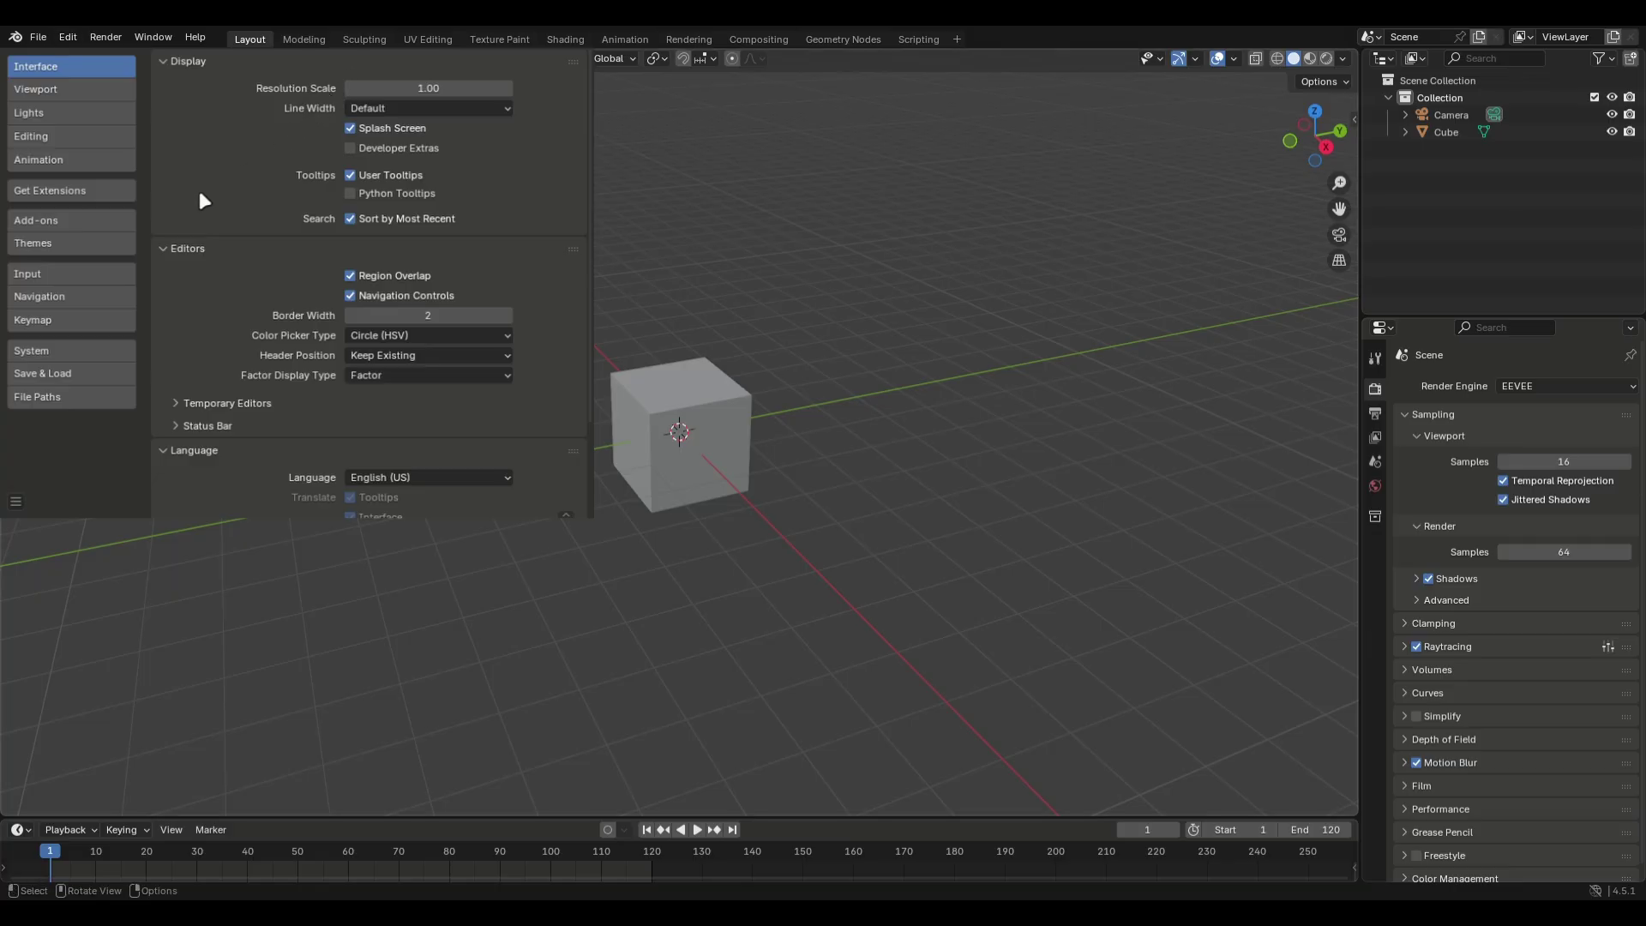
{"action": "left_click", "coordinate": [82, 223]}
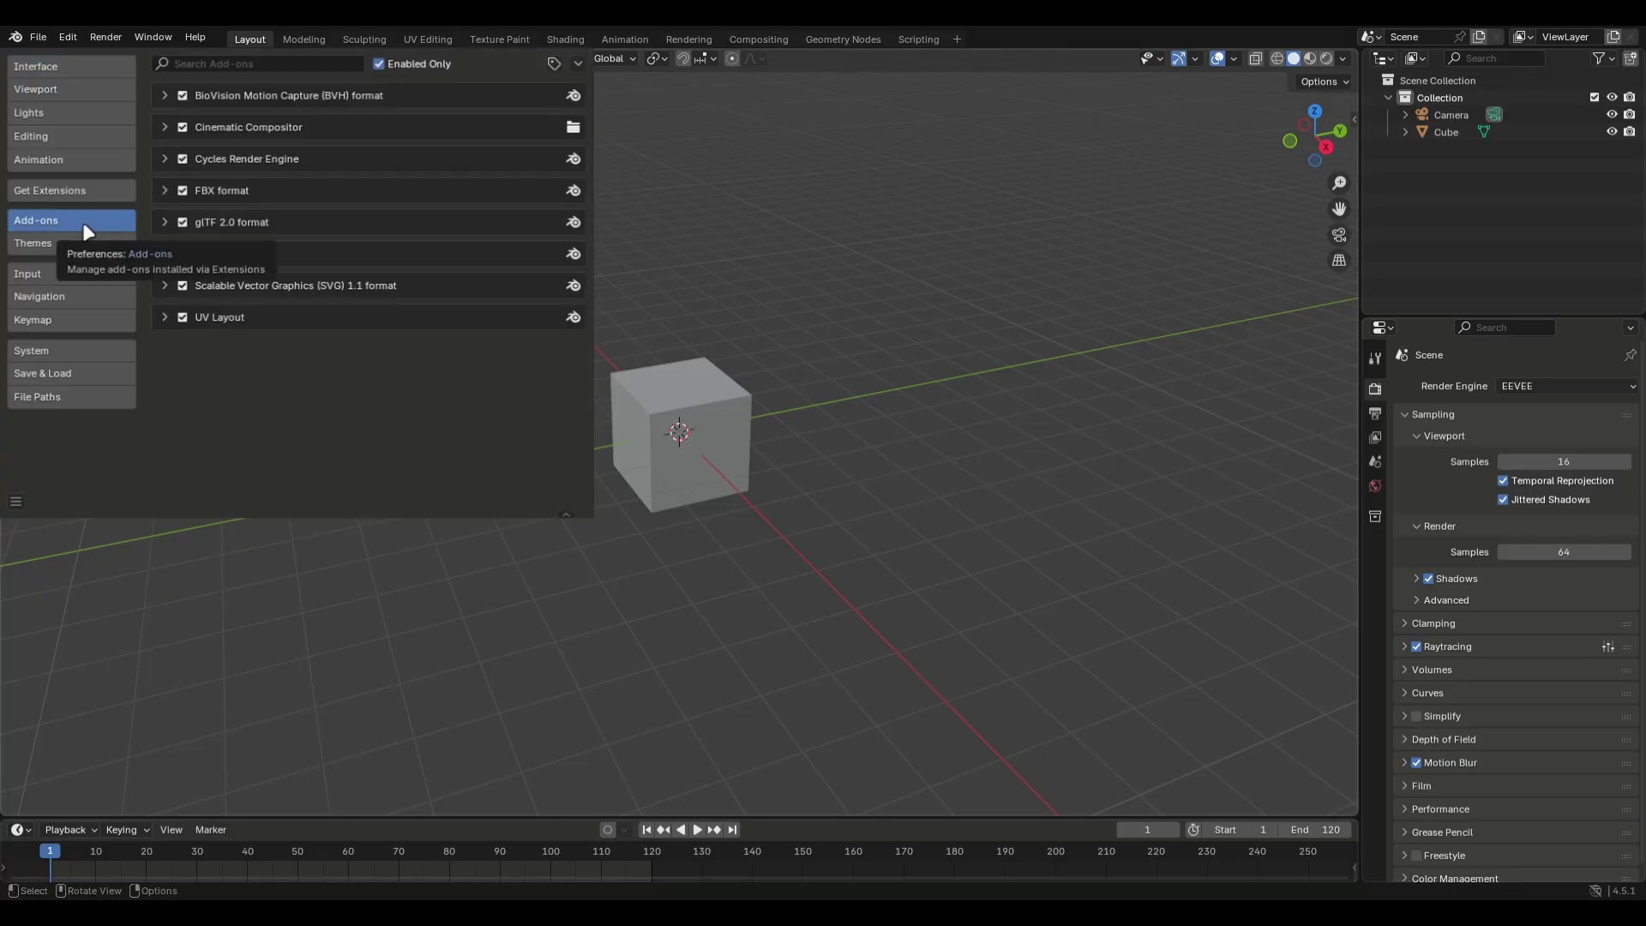
{"action": "left_click", "coordinate": [165, 127]}
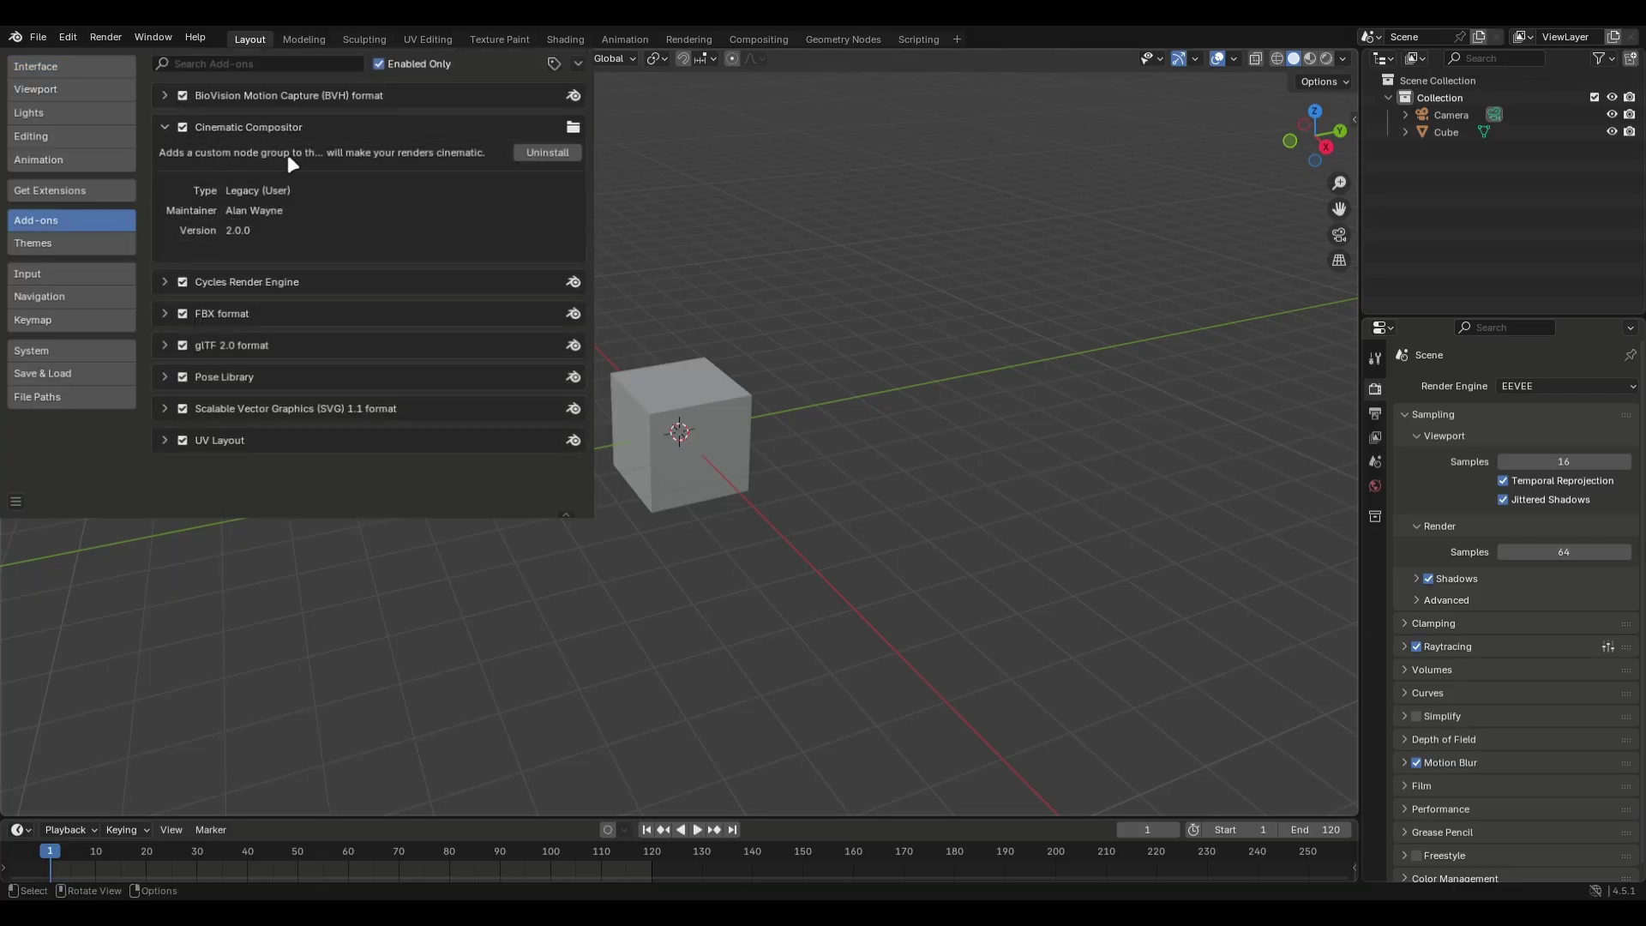
{"action": "left_click", "coordinate": [564, 155]}
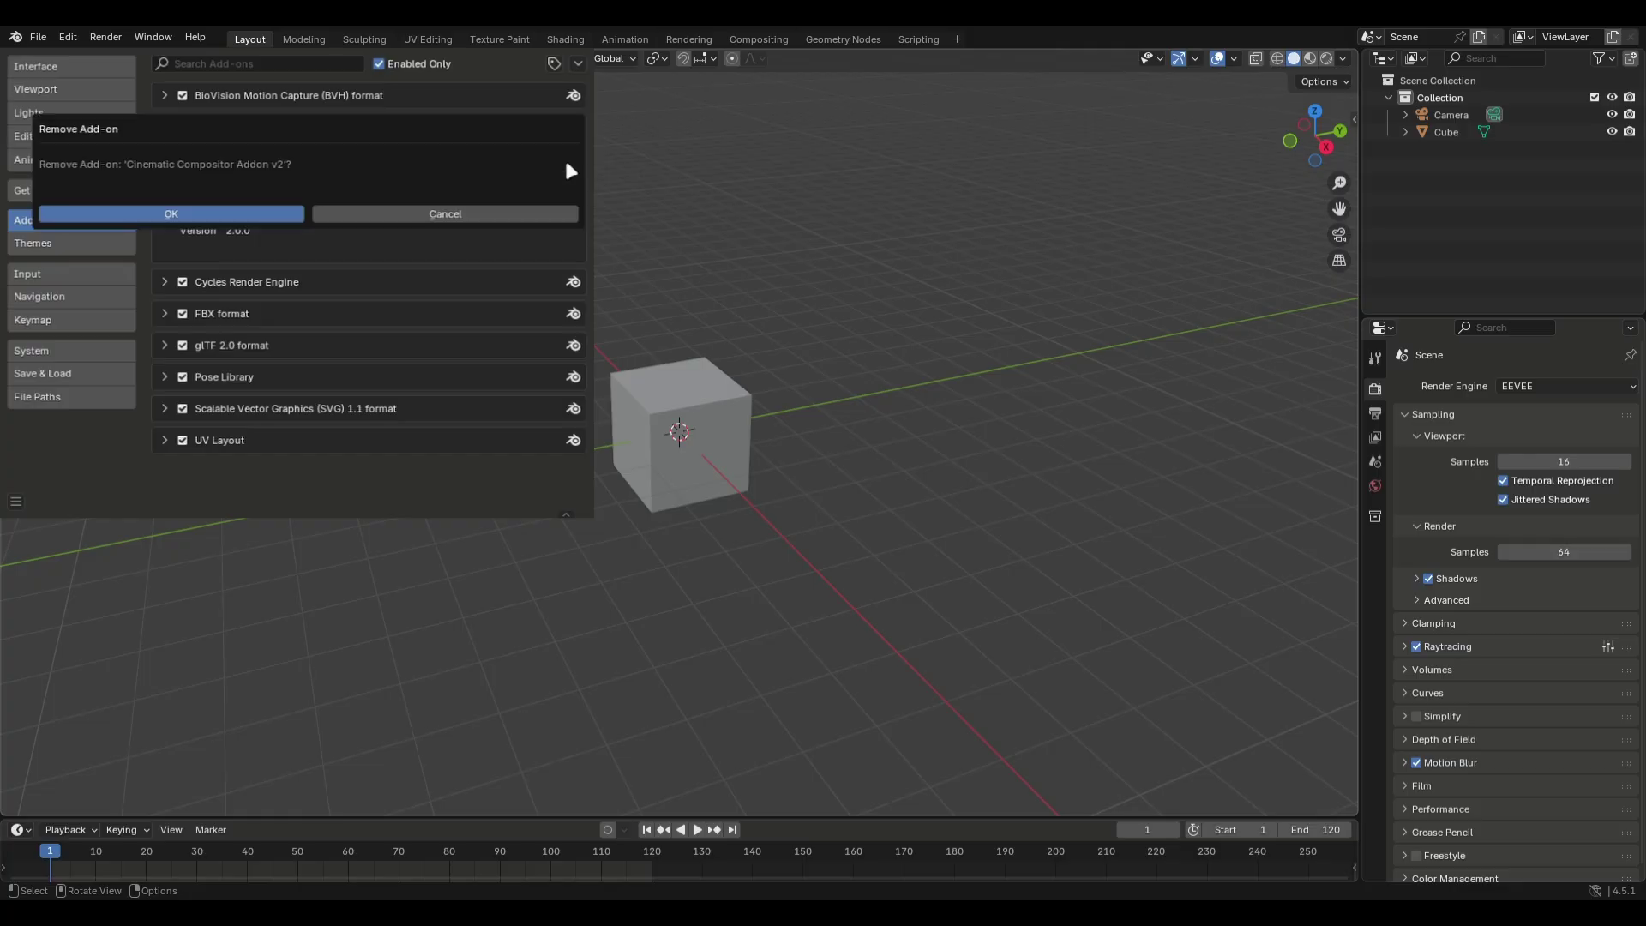
{"action": "left_click", "coordinate": [214, 221]}
{"action": "left_click", "coordinate": [15, 501]}
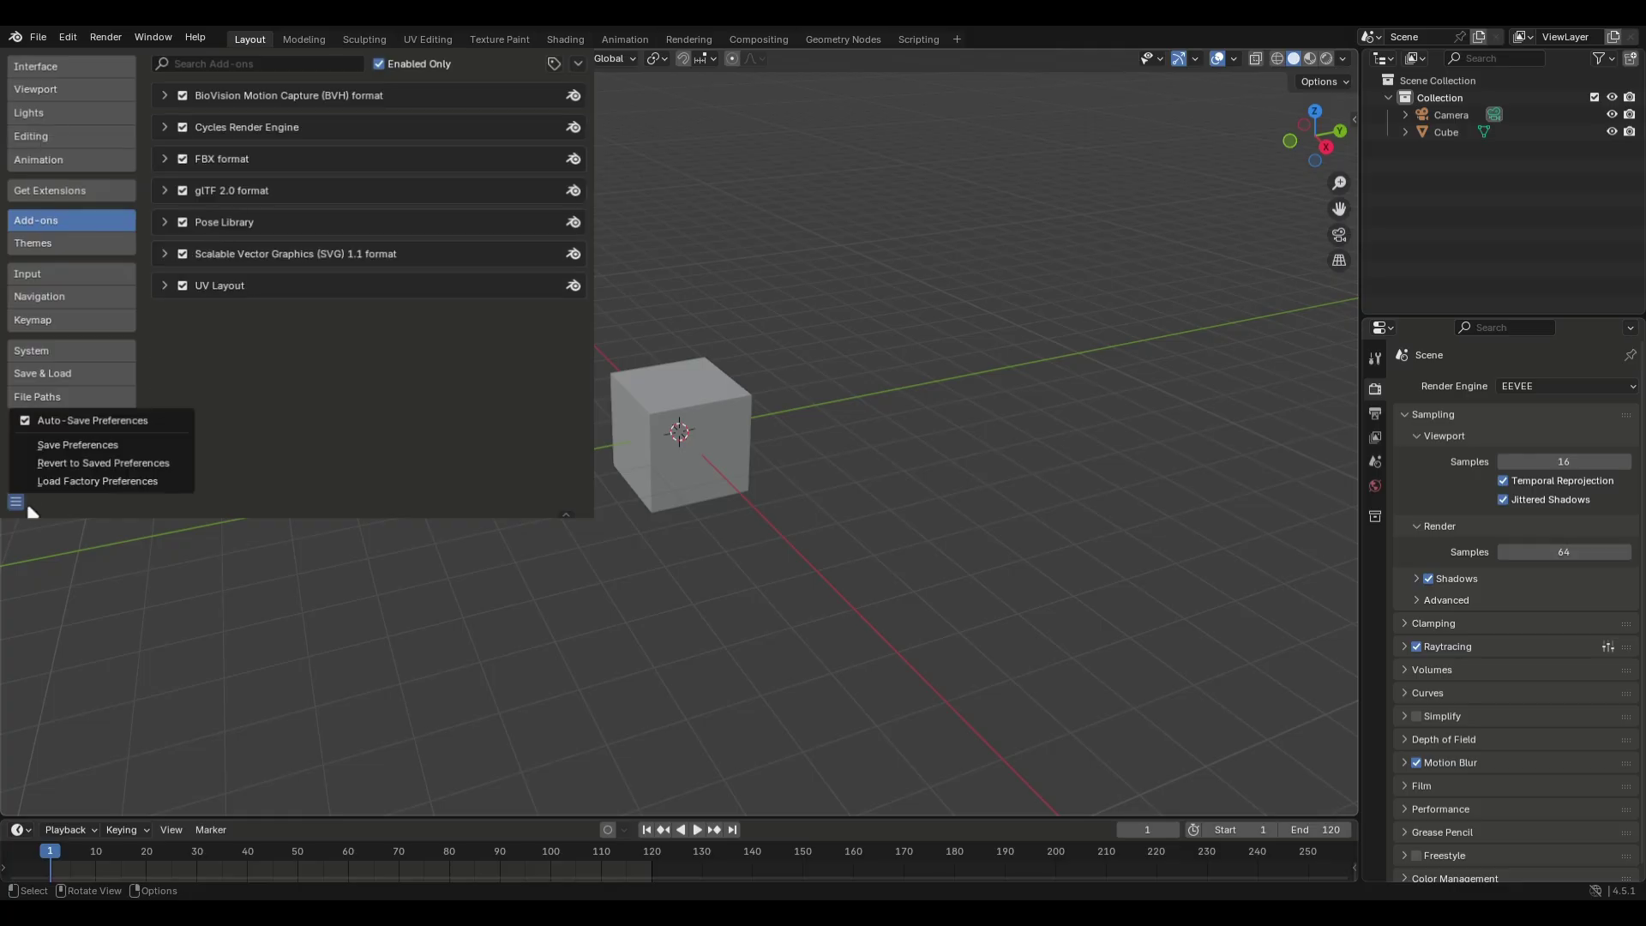
{"action": "left_click", "coordinate": [56, 443]}
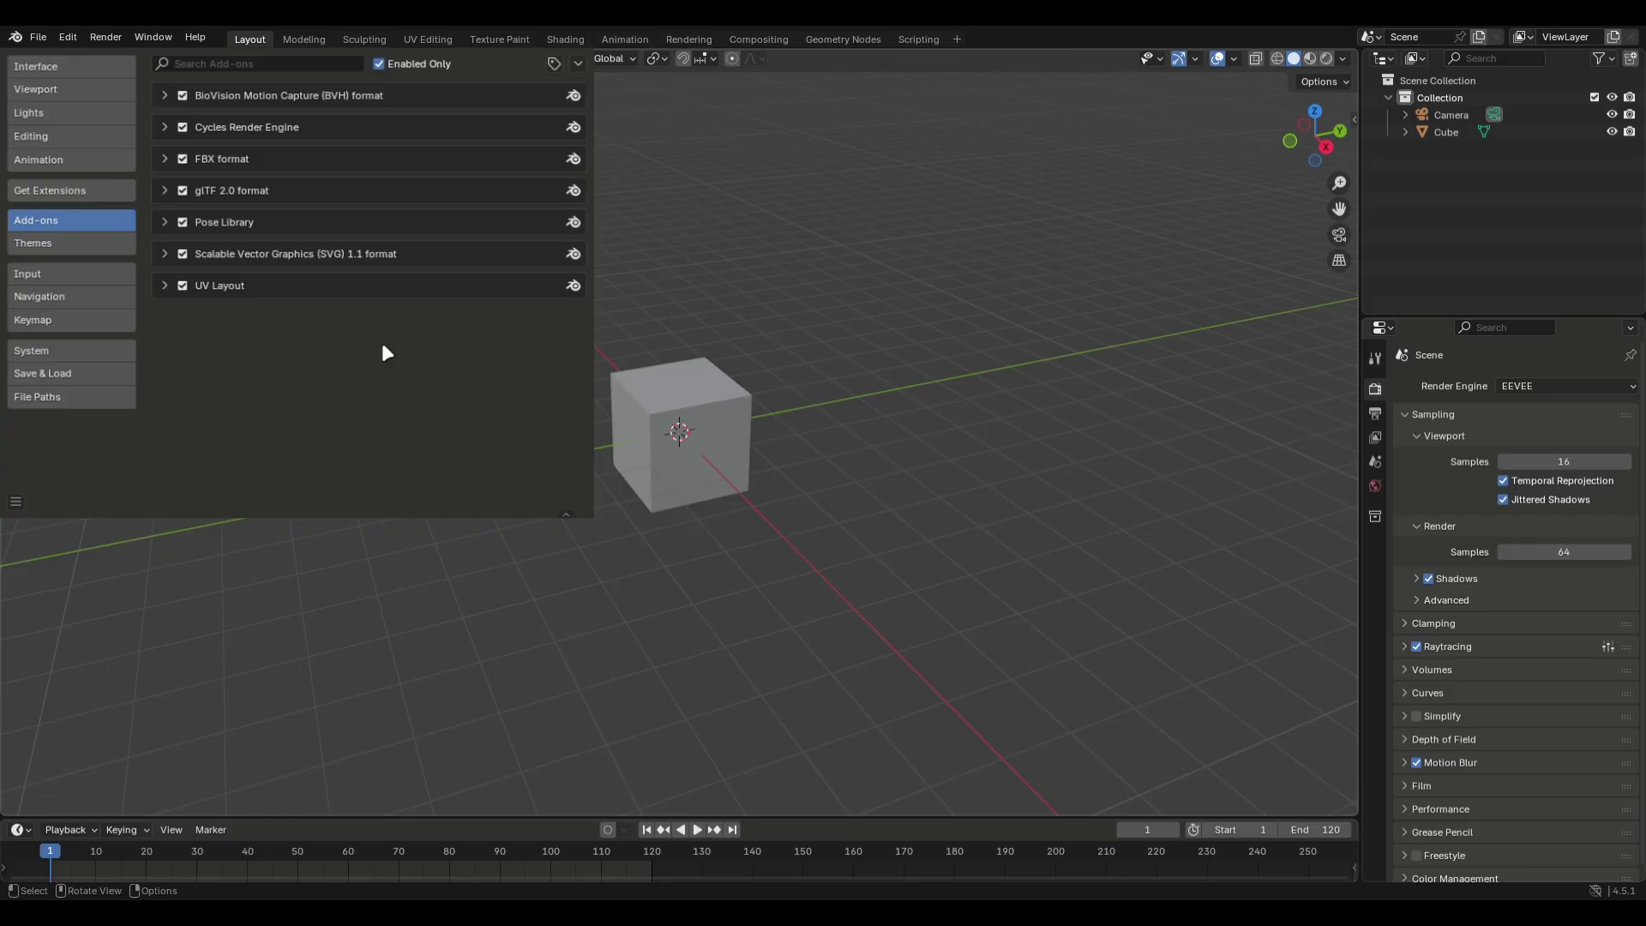
- Install the Cinematic Compositor v2 zip from disk and save preferences
{"action": "left_click", "coordinate": [578, 65]}
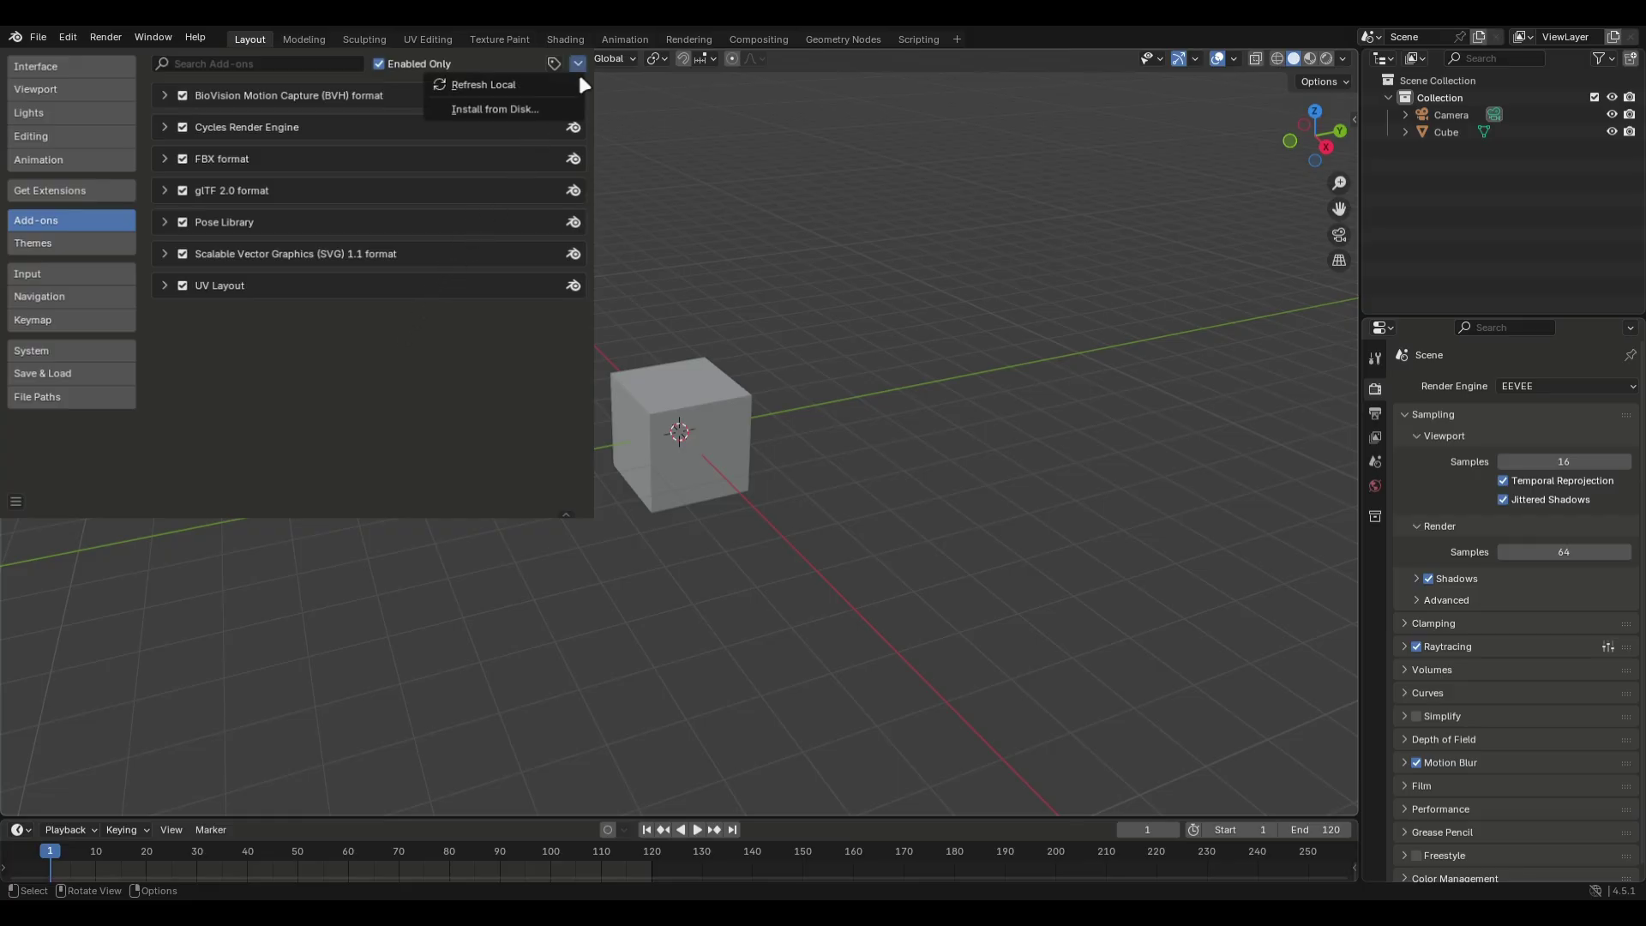
{"action": "left_click", "coordinate": [497, 110]}
{"action": "double_click", "coordinate": [368, 227]}
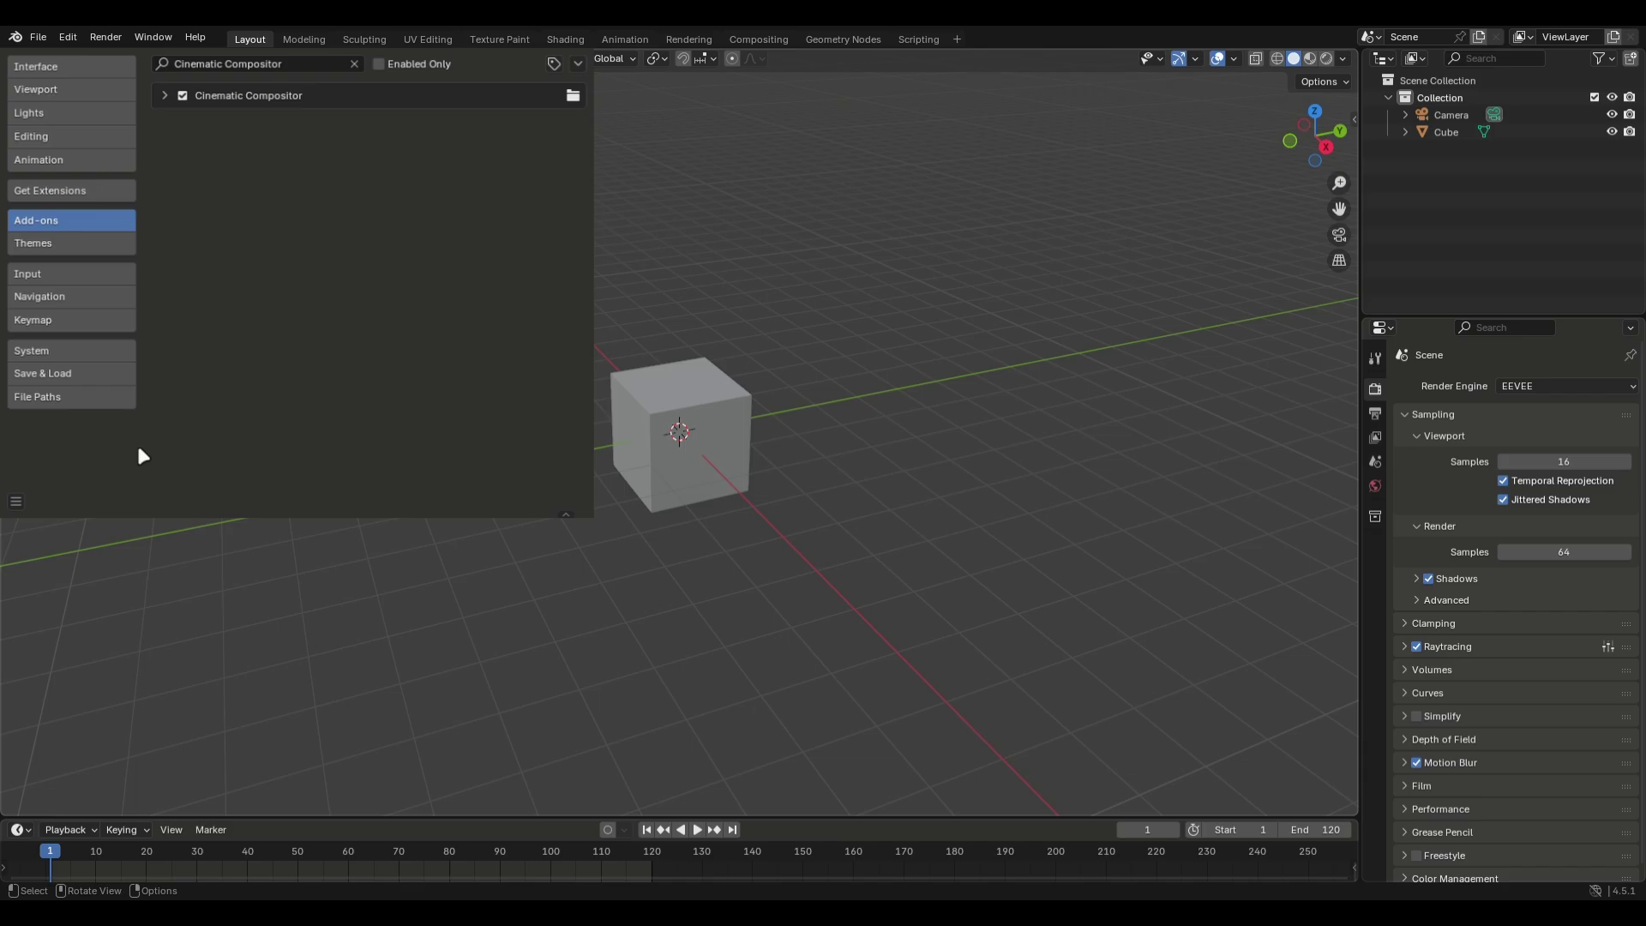
{"action": "left_click", "coordinate": [15, 504]}
{"action": "left_click", "coordinate": [61, 447]}
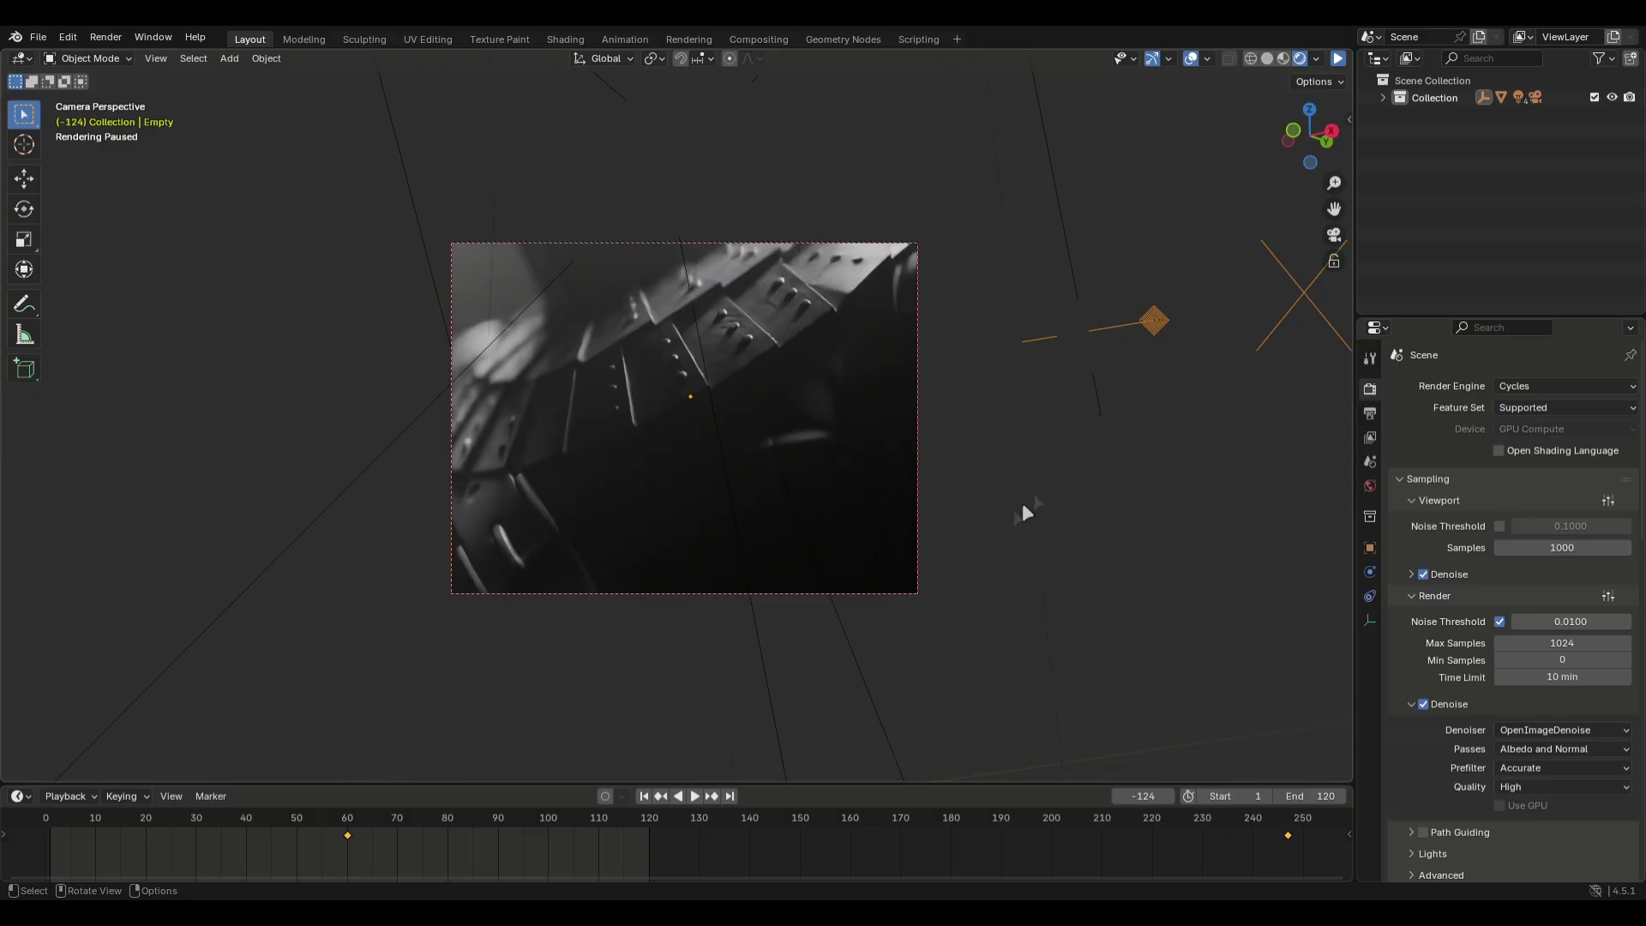
- Apply the Cinematic Compositor effect from the Cine Comp sidebar panel
{"action": "left_click", "coordinate": [1348, 121]}
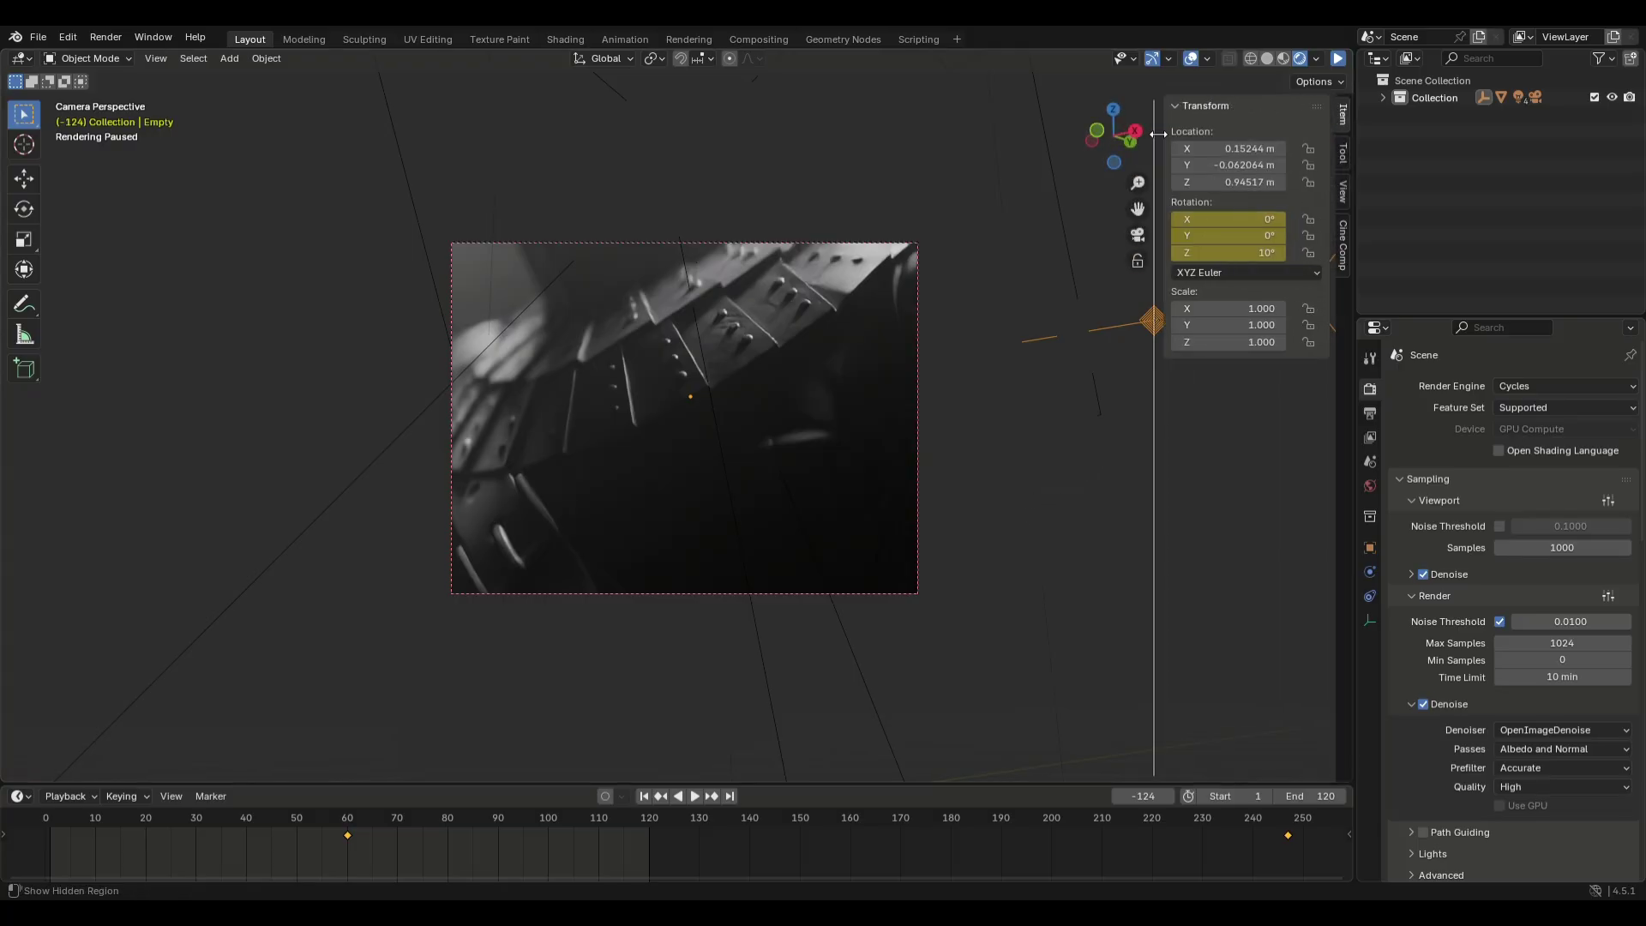
{"action": "left_click", "coordinate": [1345, 256]}
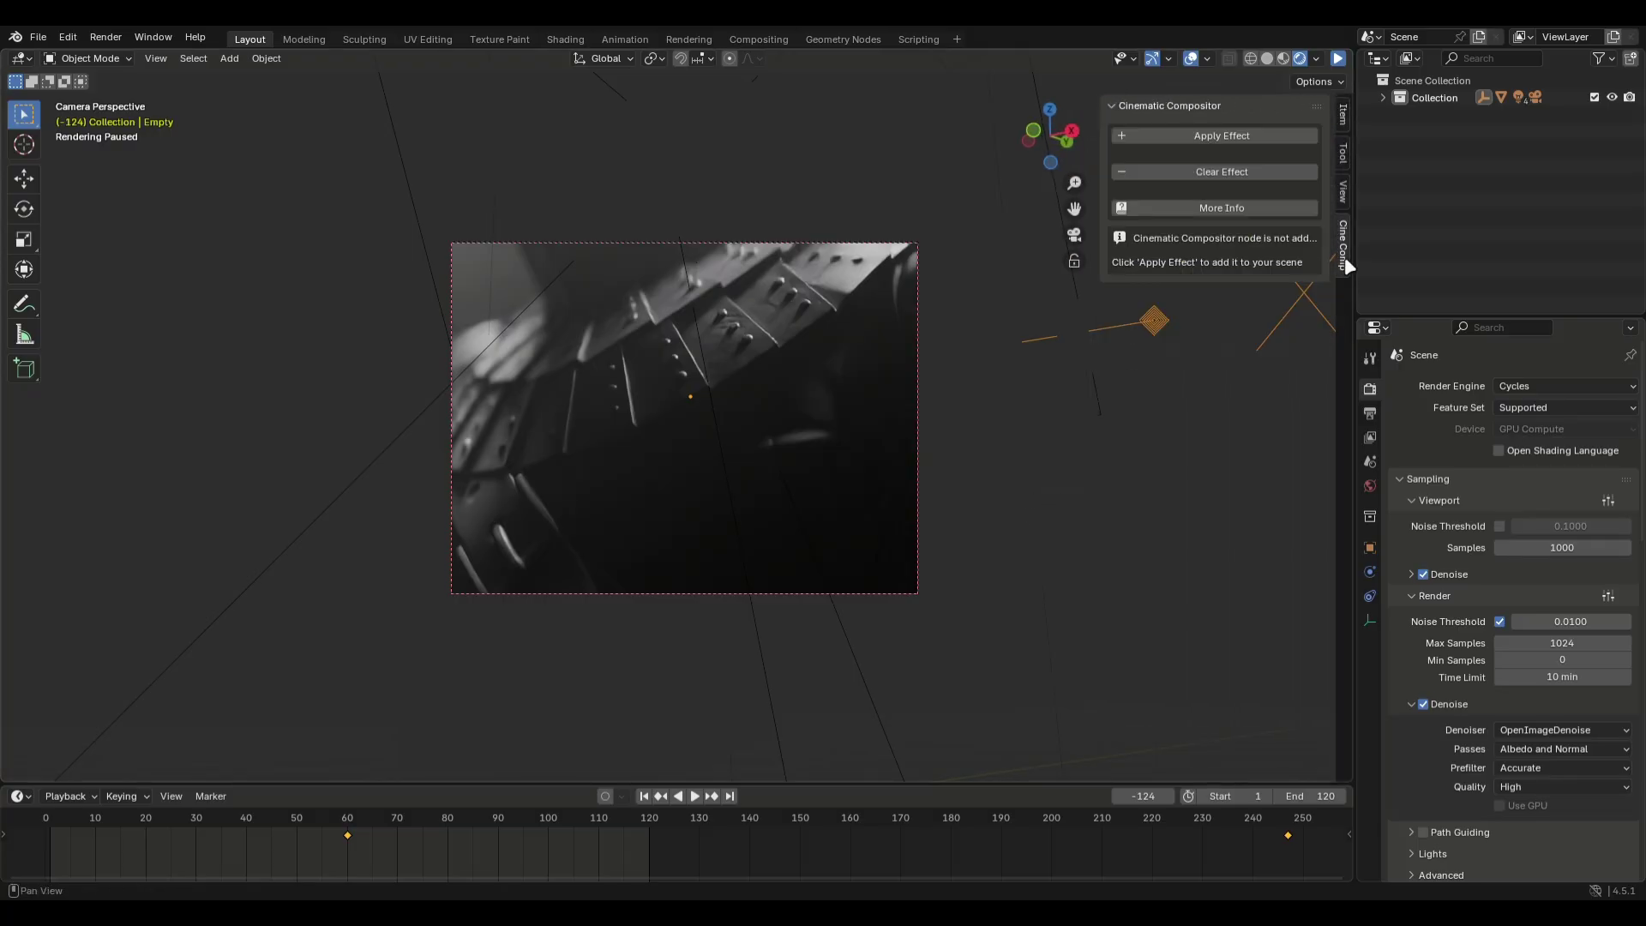
{"action": "left_click", "coordinate": [1200, 142]}
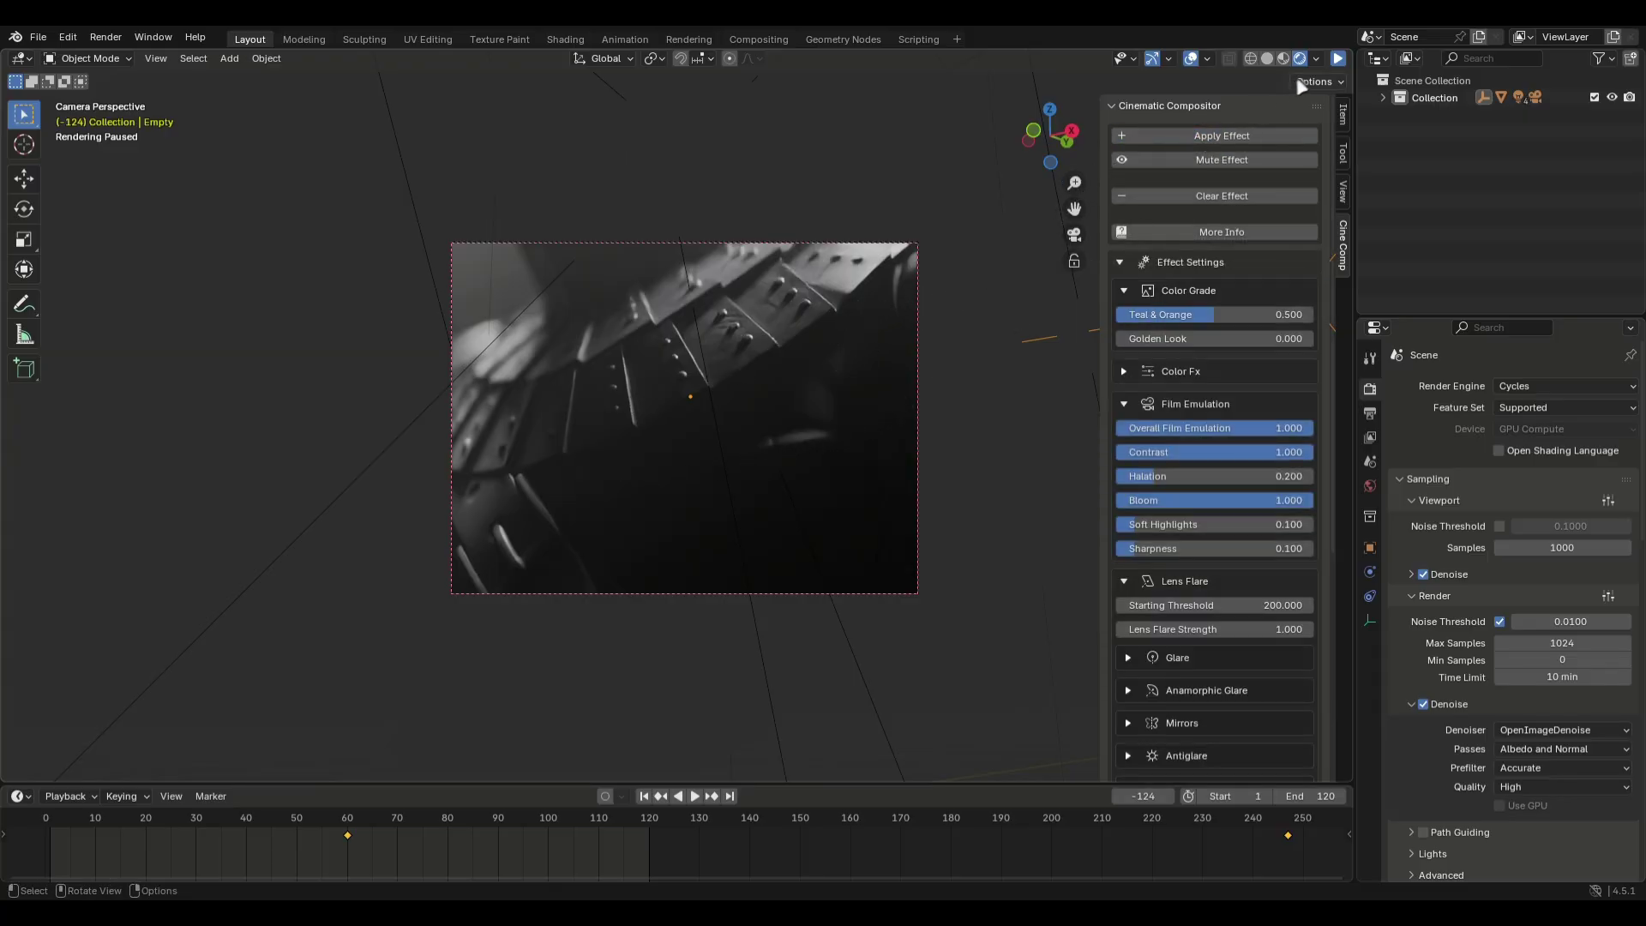
- Enable viewport compositing for the camera view and briefly hide overlays to see the clean image
{"action": "left_click", "coordinate": [1316, 58]}
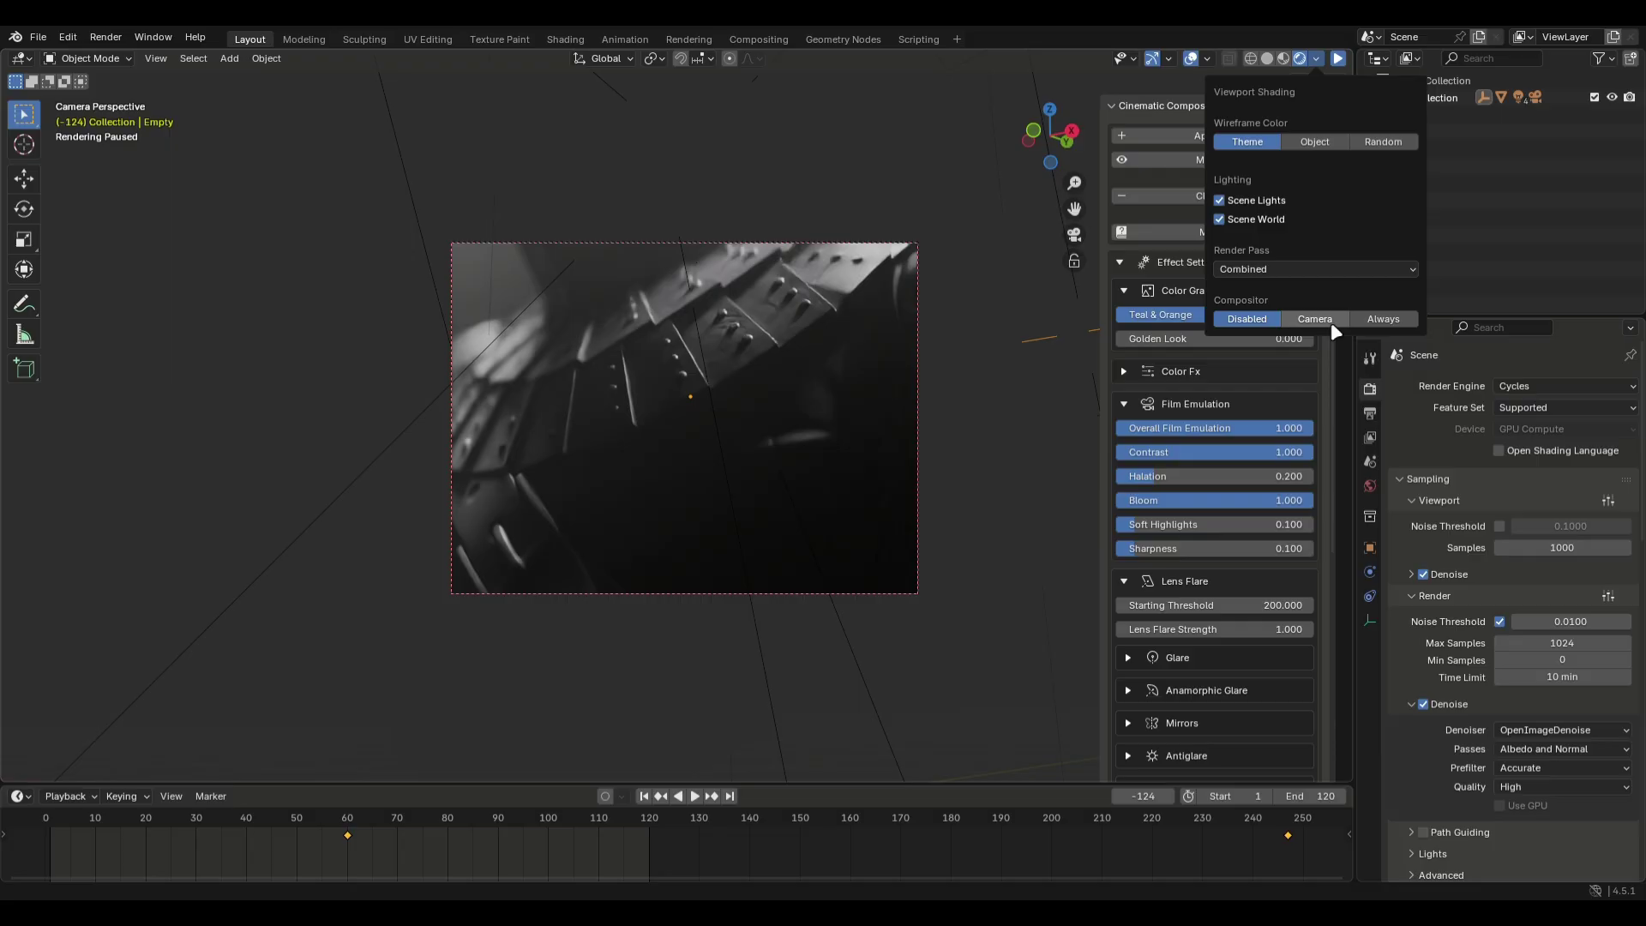
{"action": "left_click", "coordinate": [794, 425]}
{"action": "left_click", "coordinate": [1190, 59]}
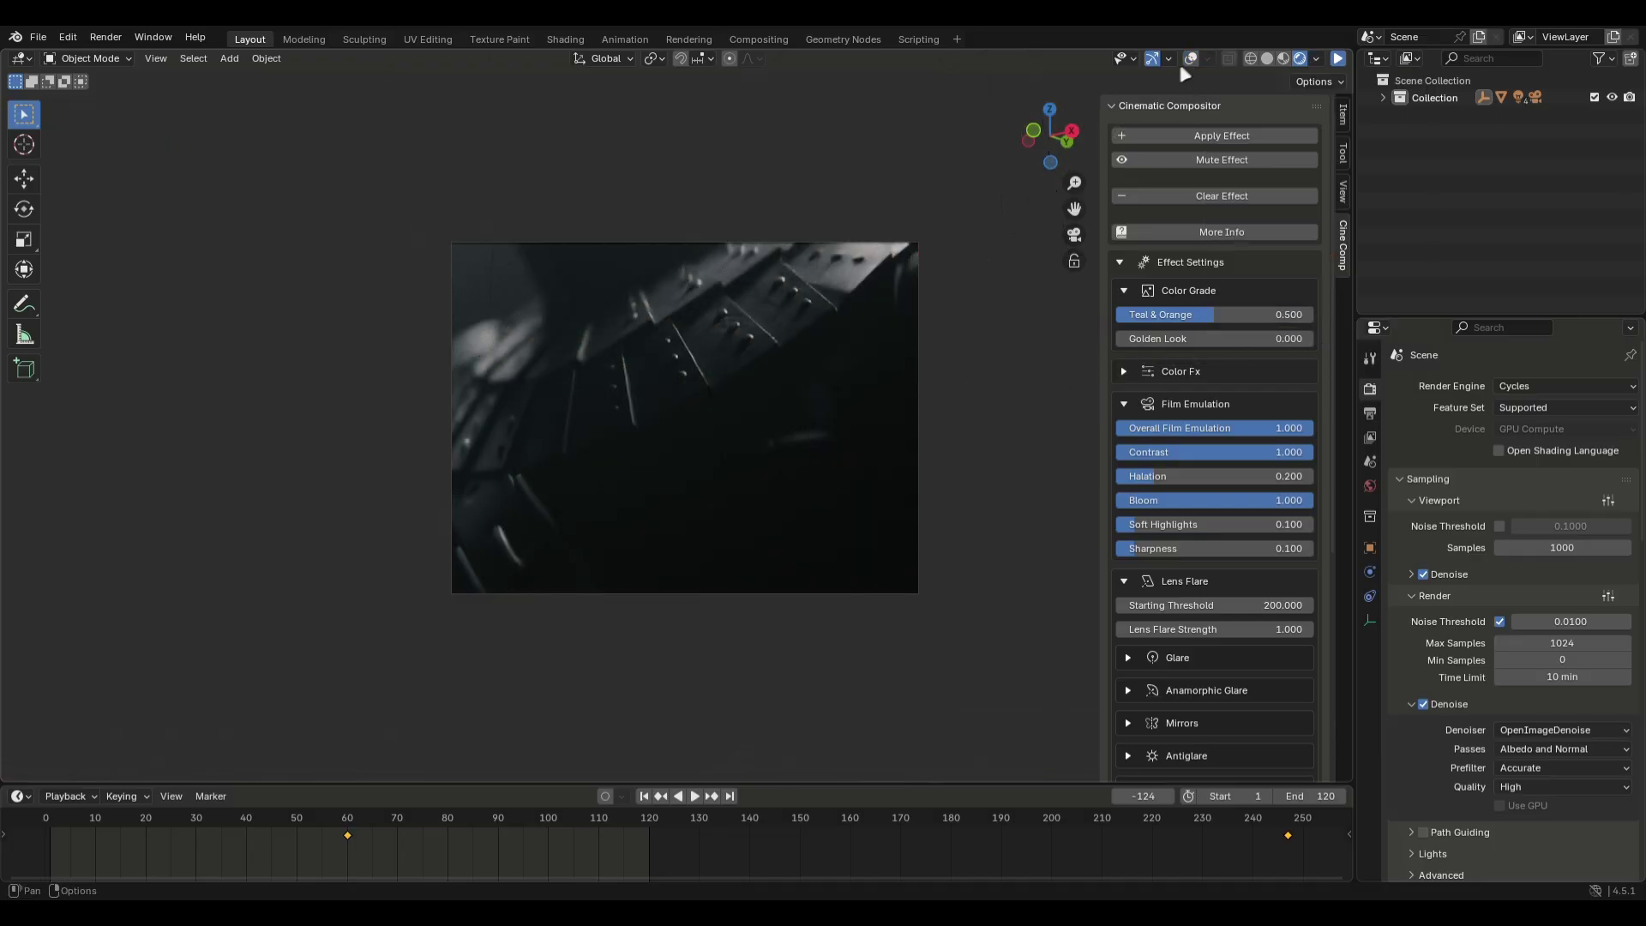
{"action": "left_click", "coordinate": [1151, 66]}
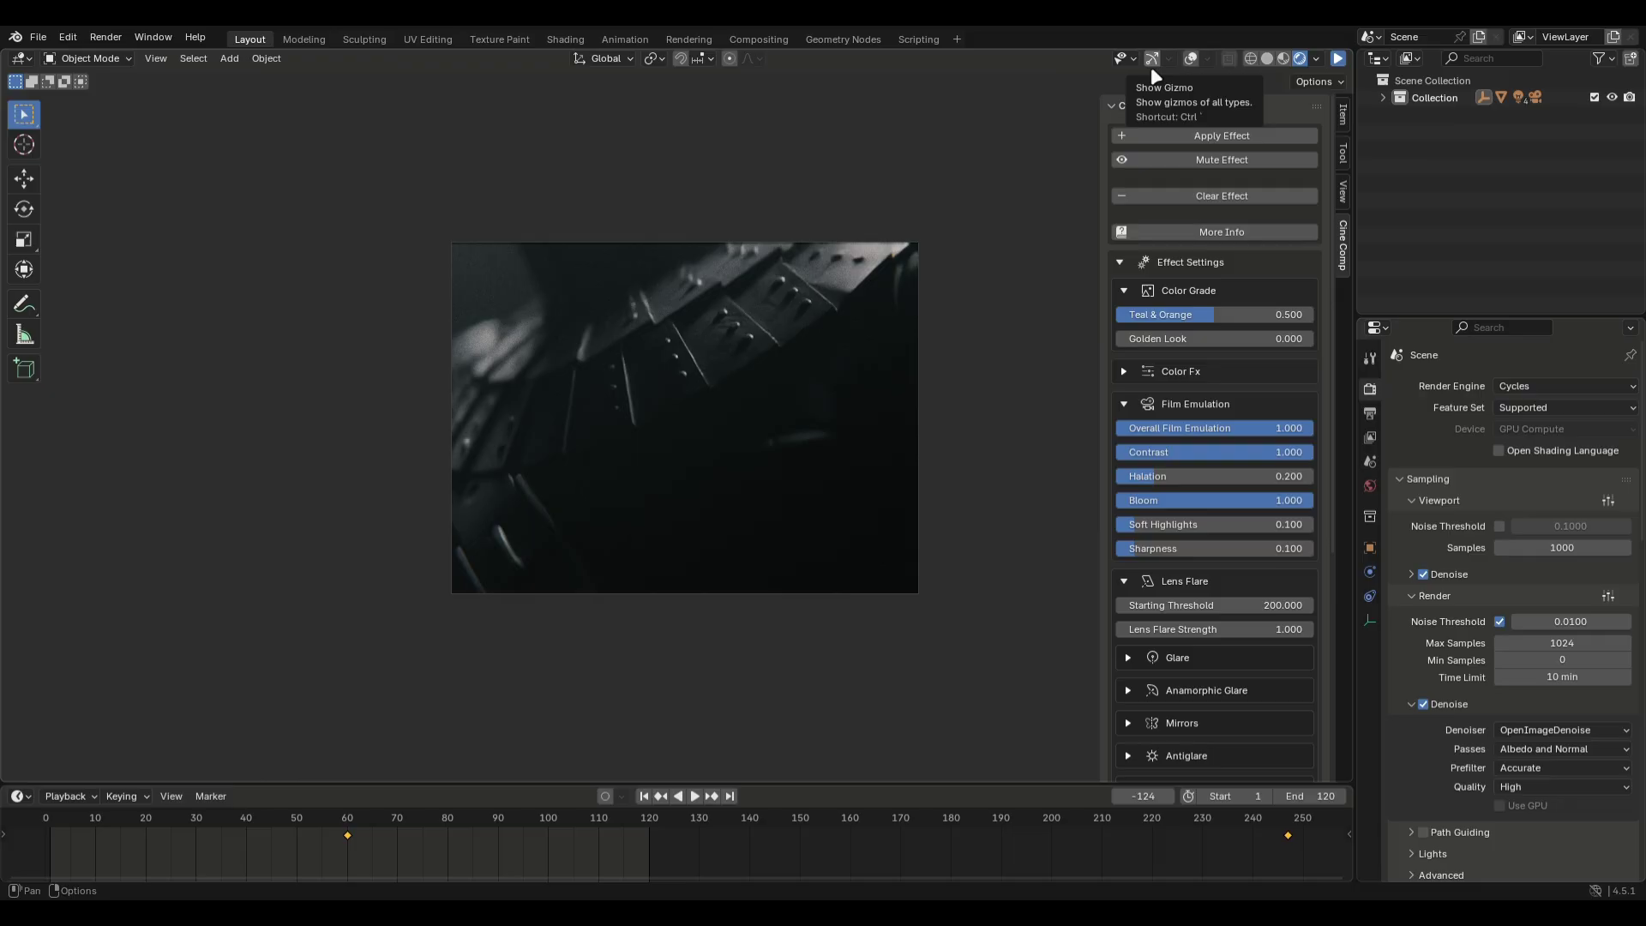
{"action": "left_click", "coordinate": [1151, 65]}
{"action": "left_click", "coordinate": [1190, 64]}
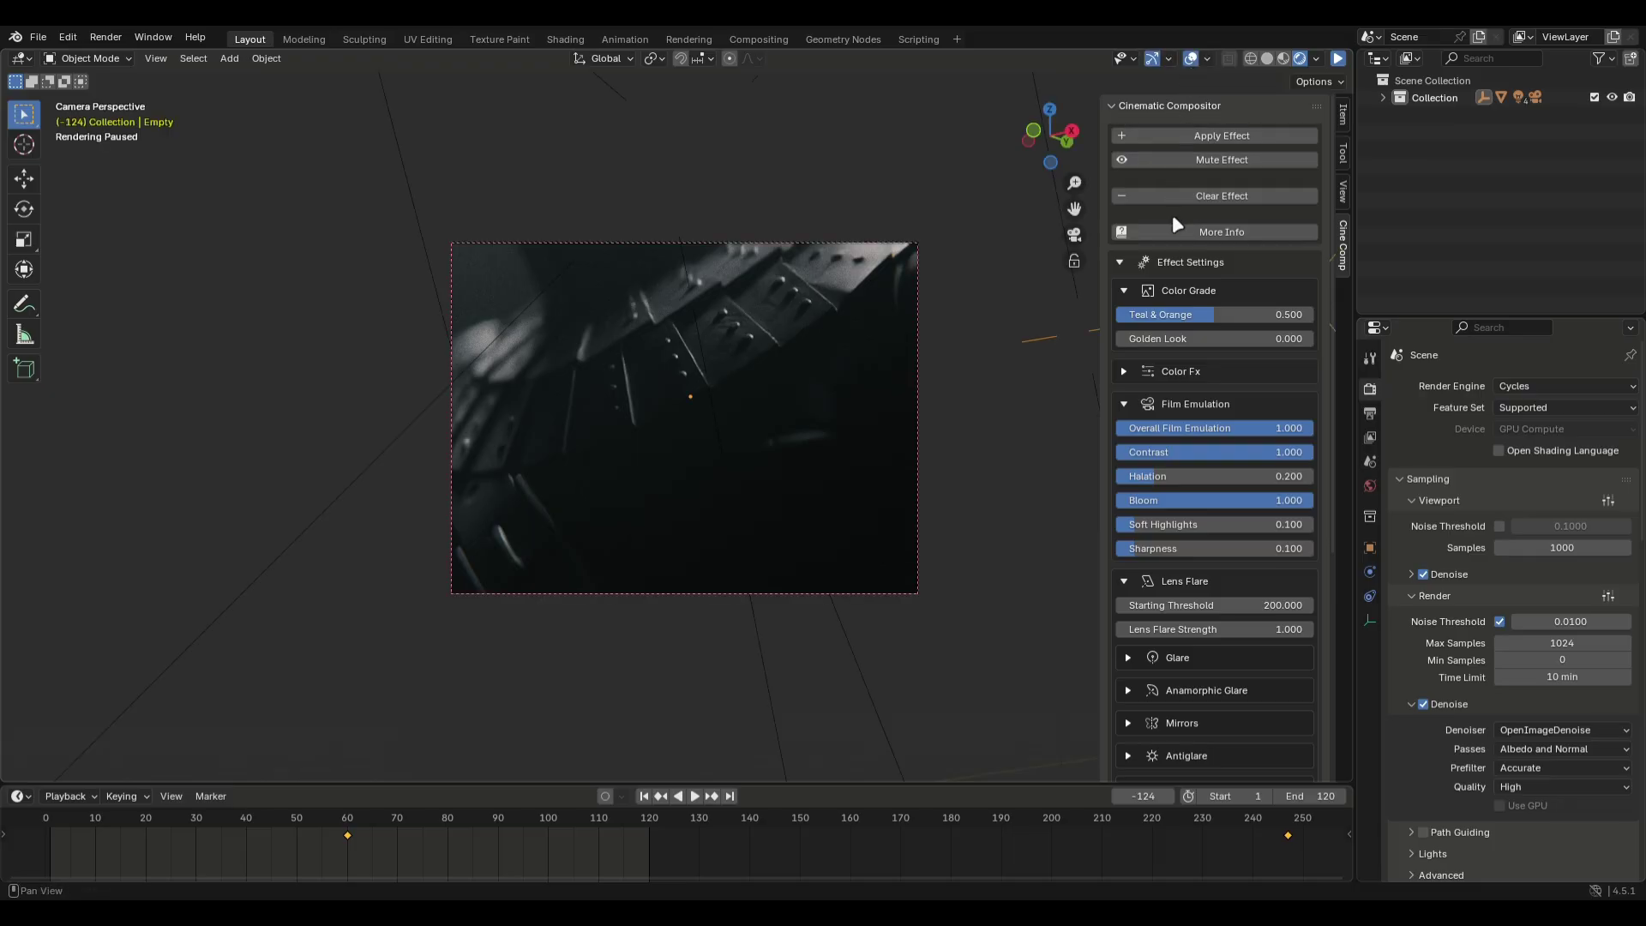
- Mute and unmute the effect to compare, then clear it and apply it again
{"action": "left_click", "coordinate": [1204, 161]}
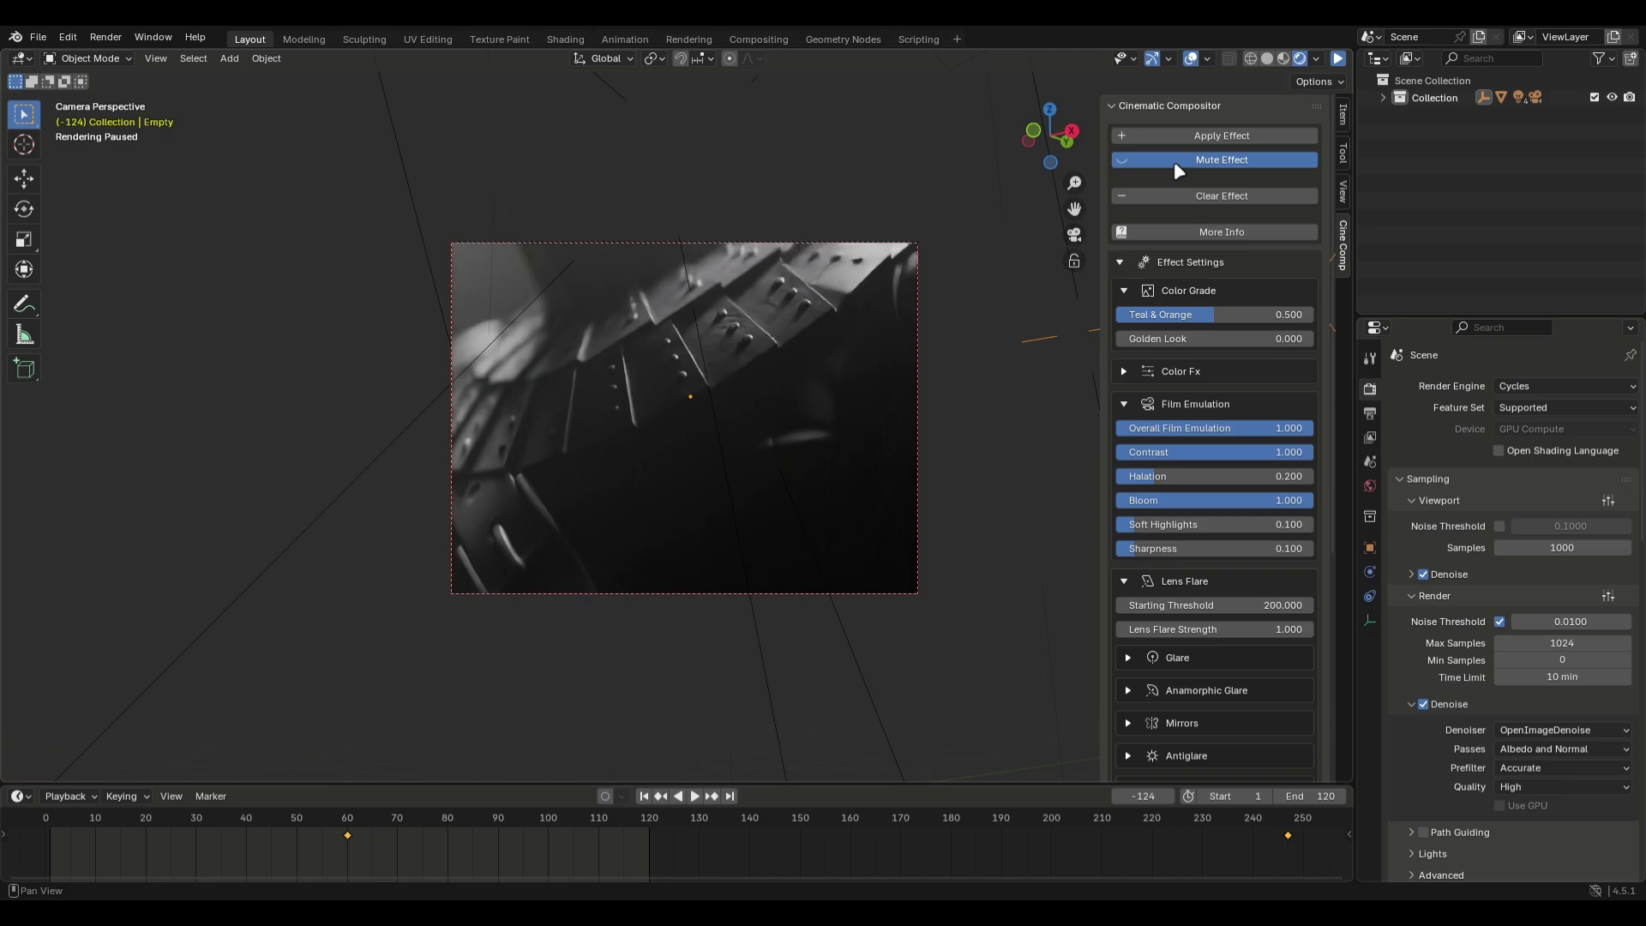
{"action": "left_click", "coordinate": [1174, 161]}
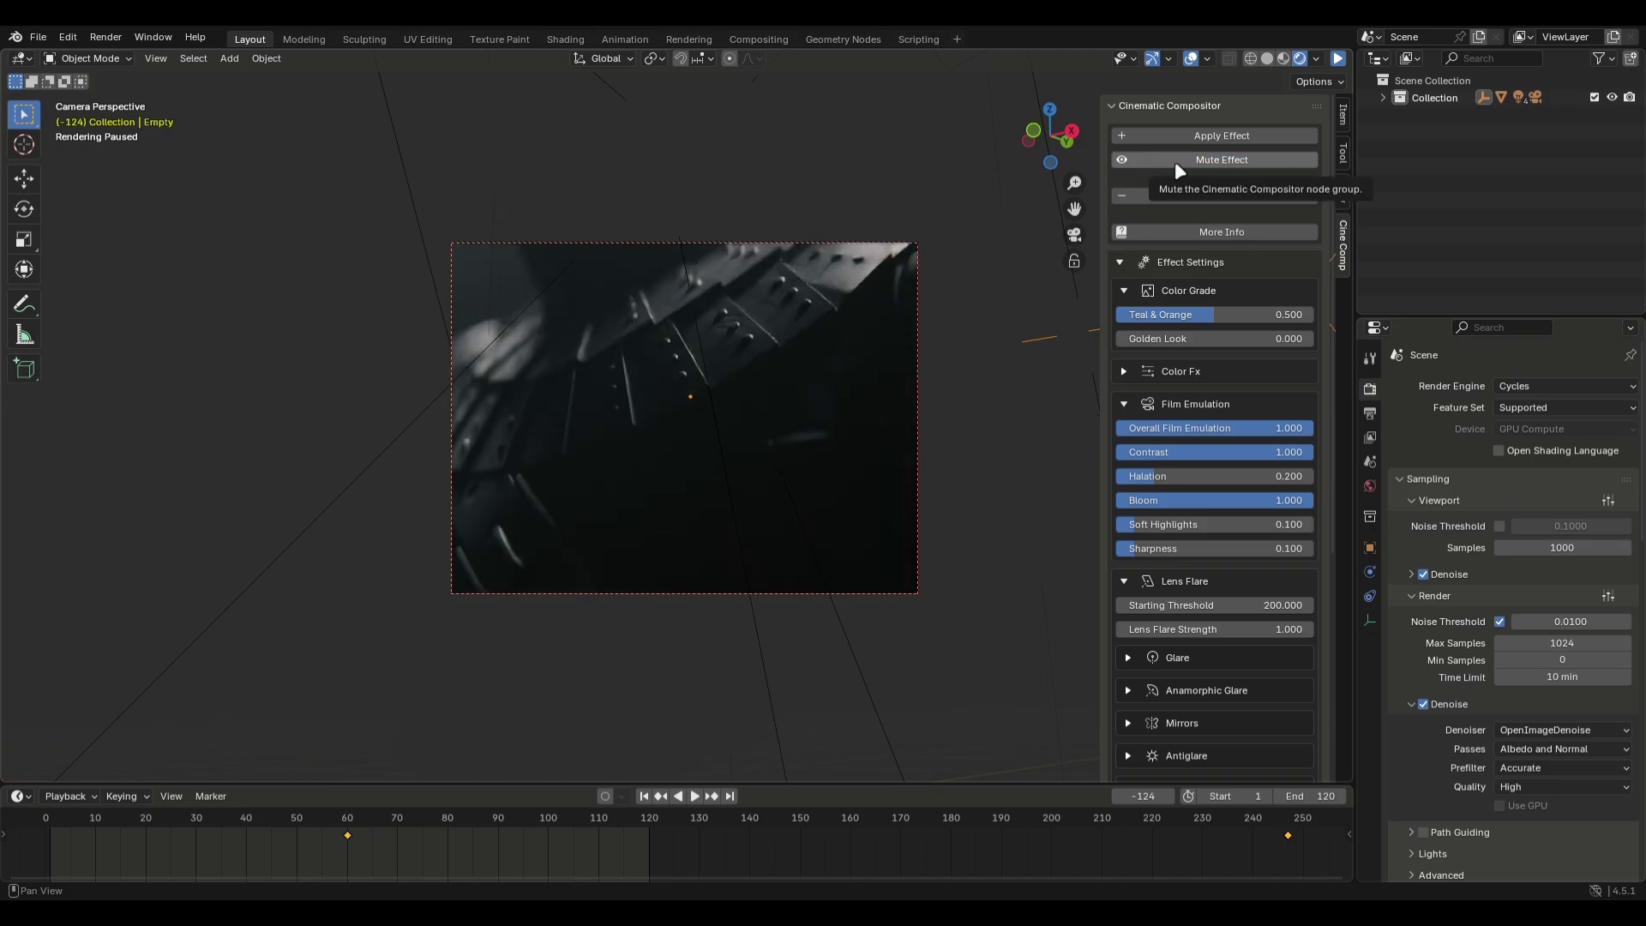
{"action": "left_click", "coordinate": [1214, 194]}
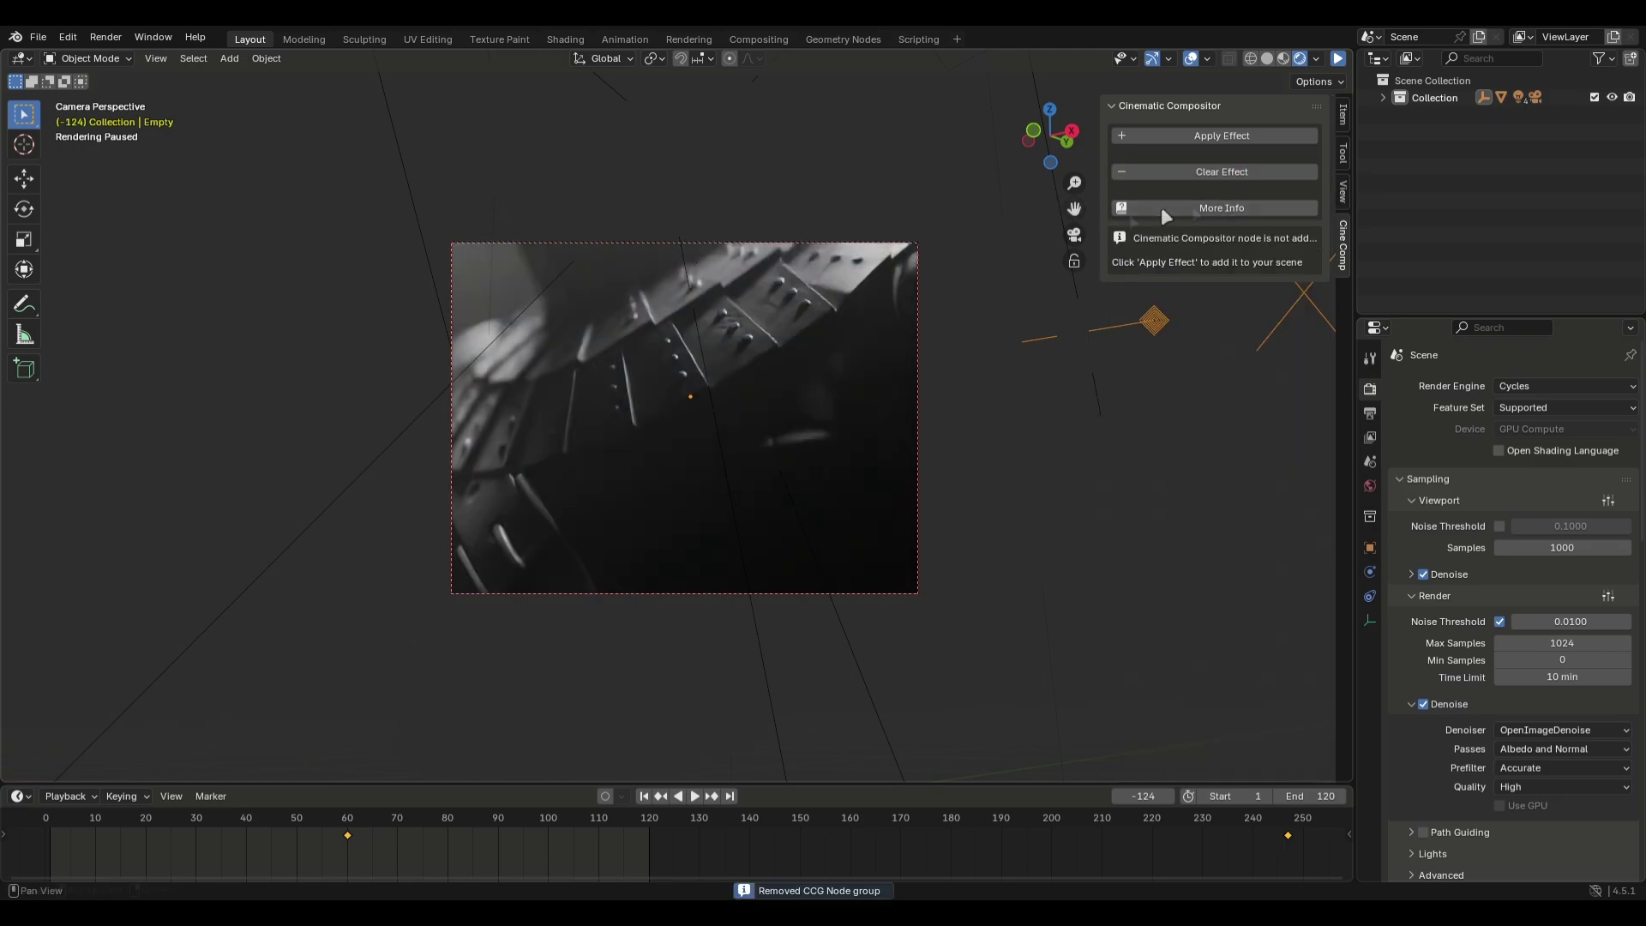
{"action": "left_click", "coordinate": [1188, 137]}
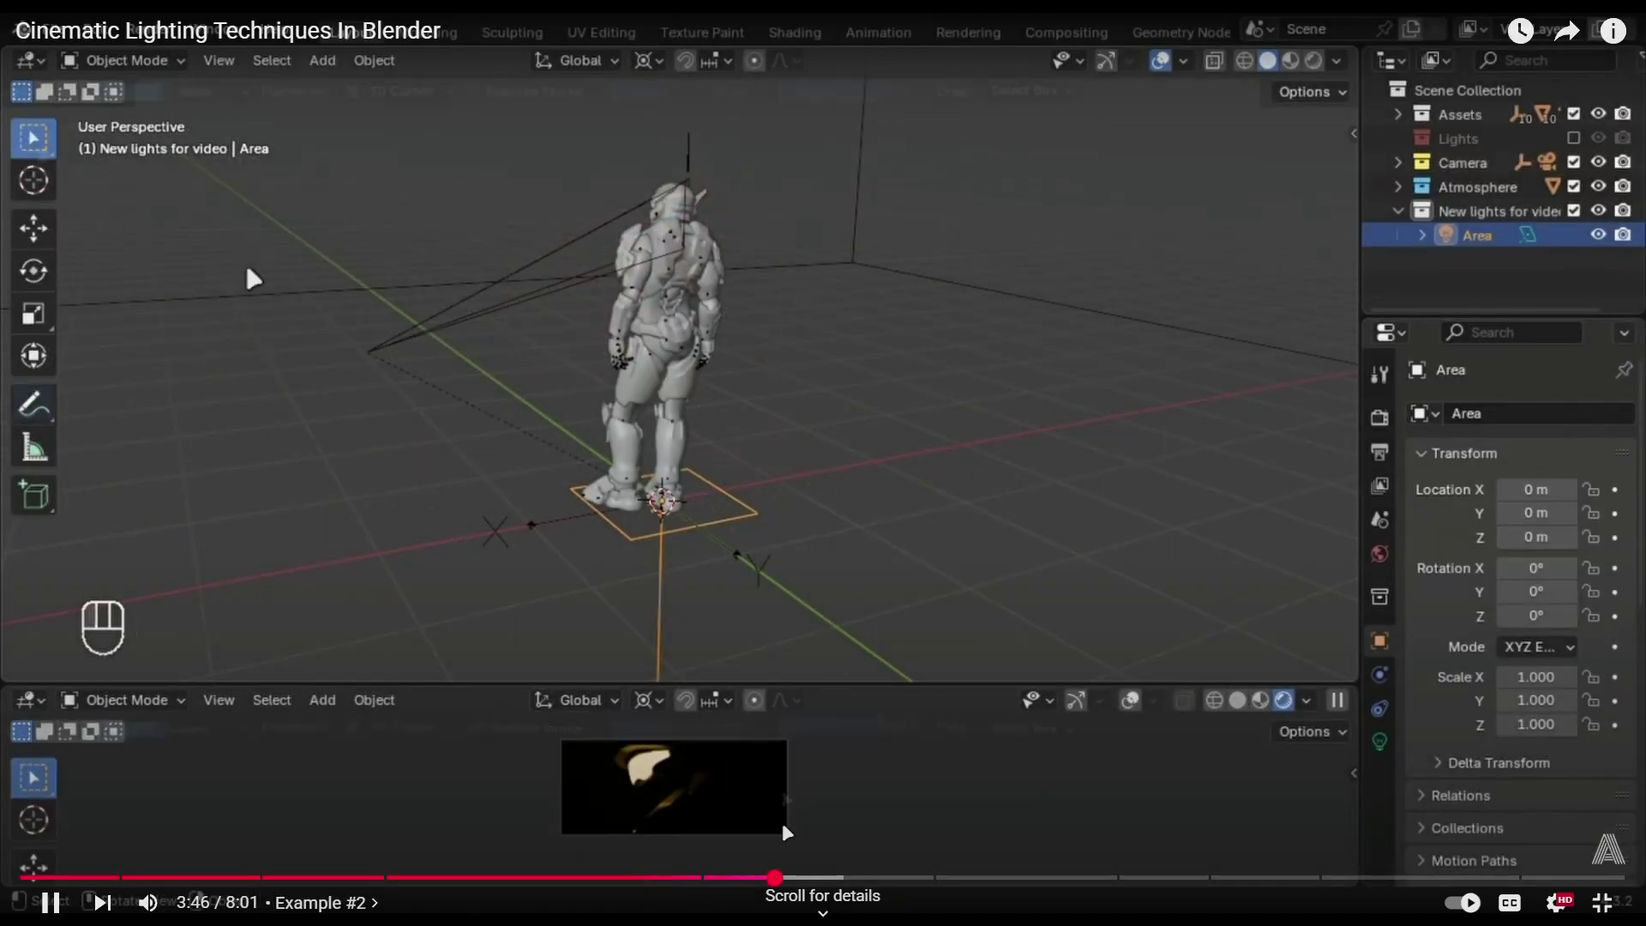
- Jump the tutorial forward to about 4:05, the Example #2 chapter
{"action": "left_click", "coordinate": [838, 875]}
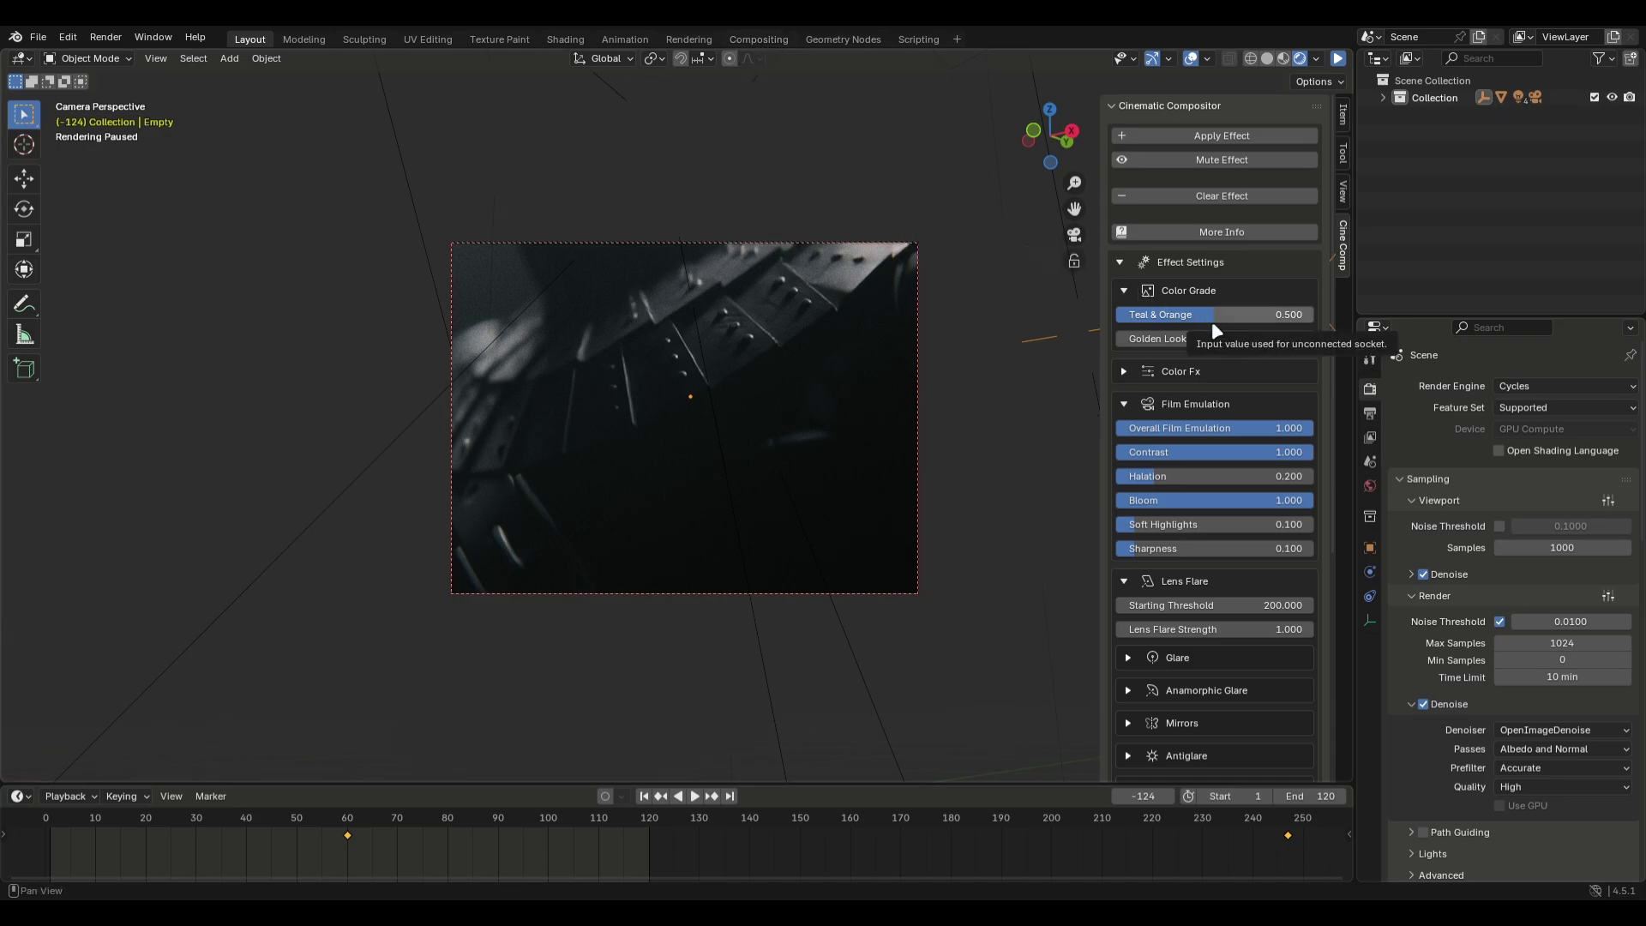
{"action": "left_click_drag", "start_coordinate": [1212, 320], "coordinate": [1116, 339]}
{"action": "left_click_drag", "start_coordinate": [1175, 319], "coordinate": [1207, 319]}
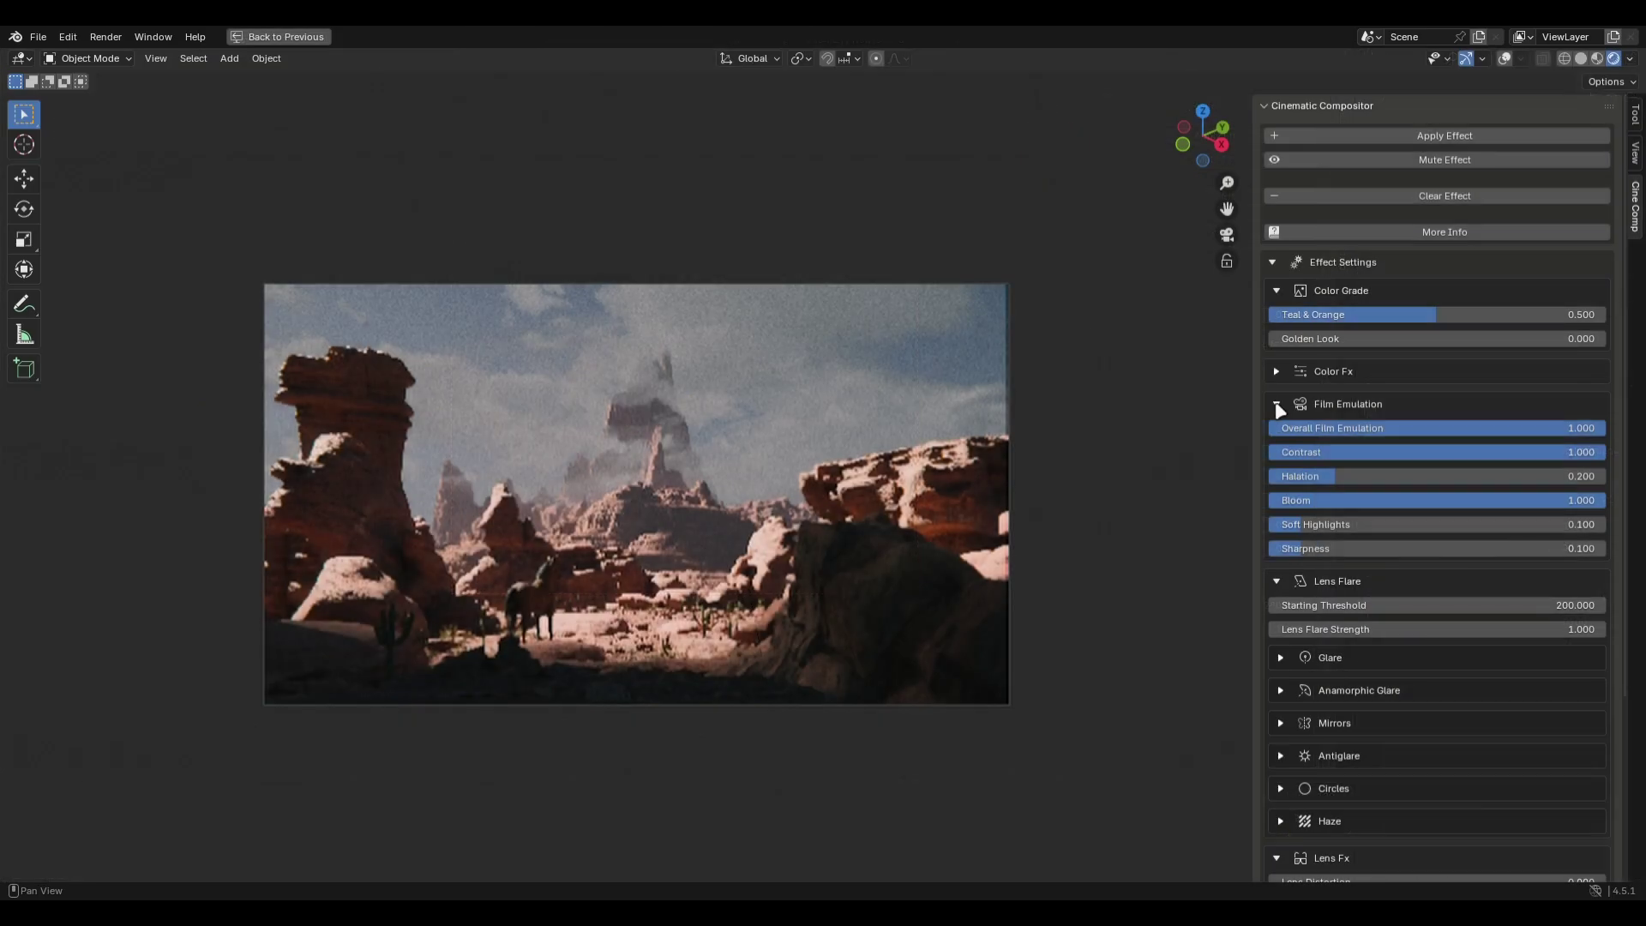
- Expand Color Fx and raise the Color Focus Factor, trying then cancelling a hue shift
{"action": "left_click", "coordinate": [1276, 403]}
{"action": "left_click", "coordinate": [1275, 373]}
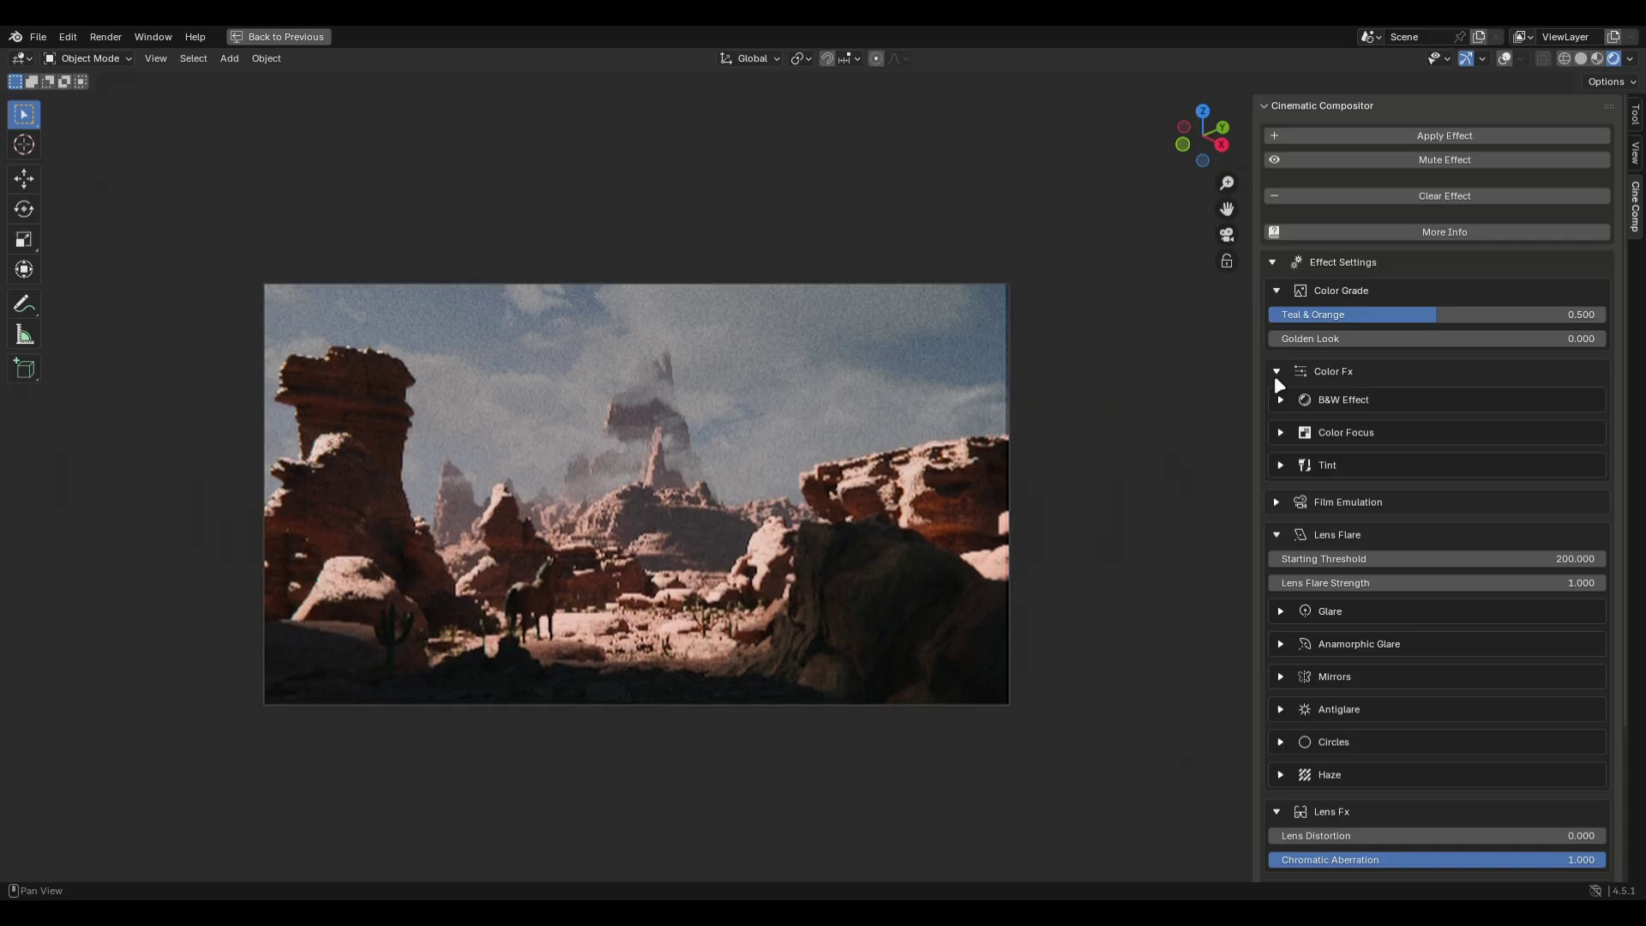
{"action": "left_click", "coordinate": [1279, 409]}
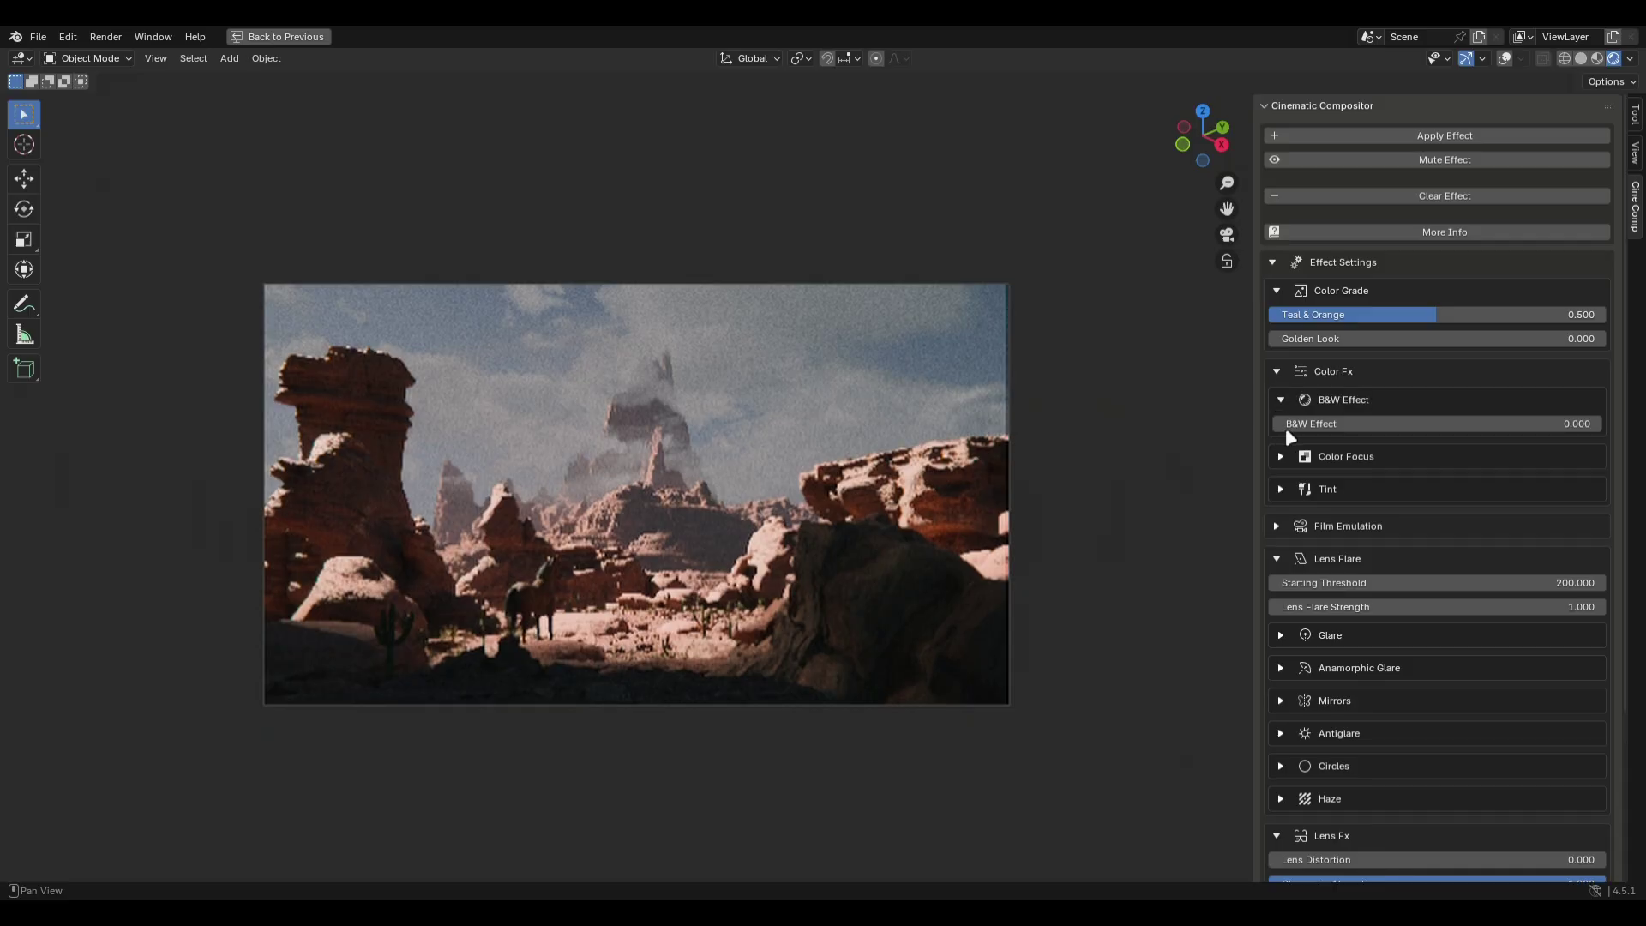
{"action": "left_click", "coordinate": [1282, 458]}
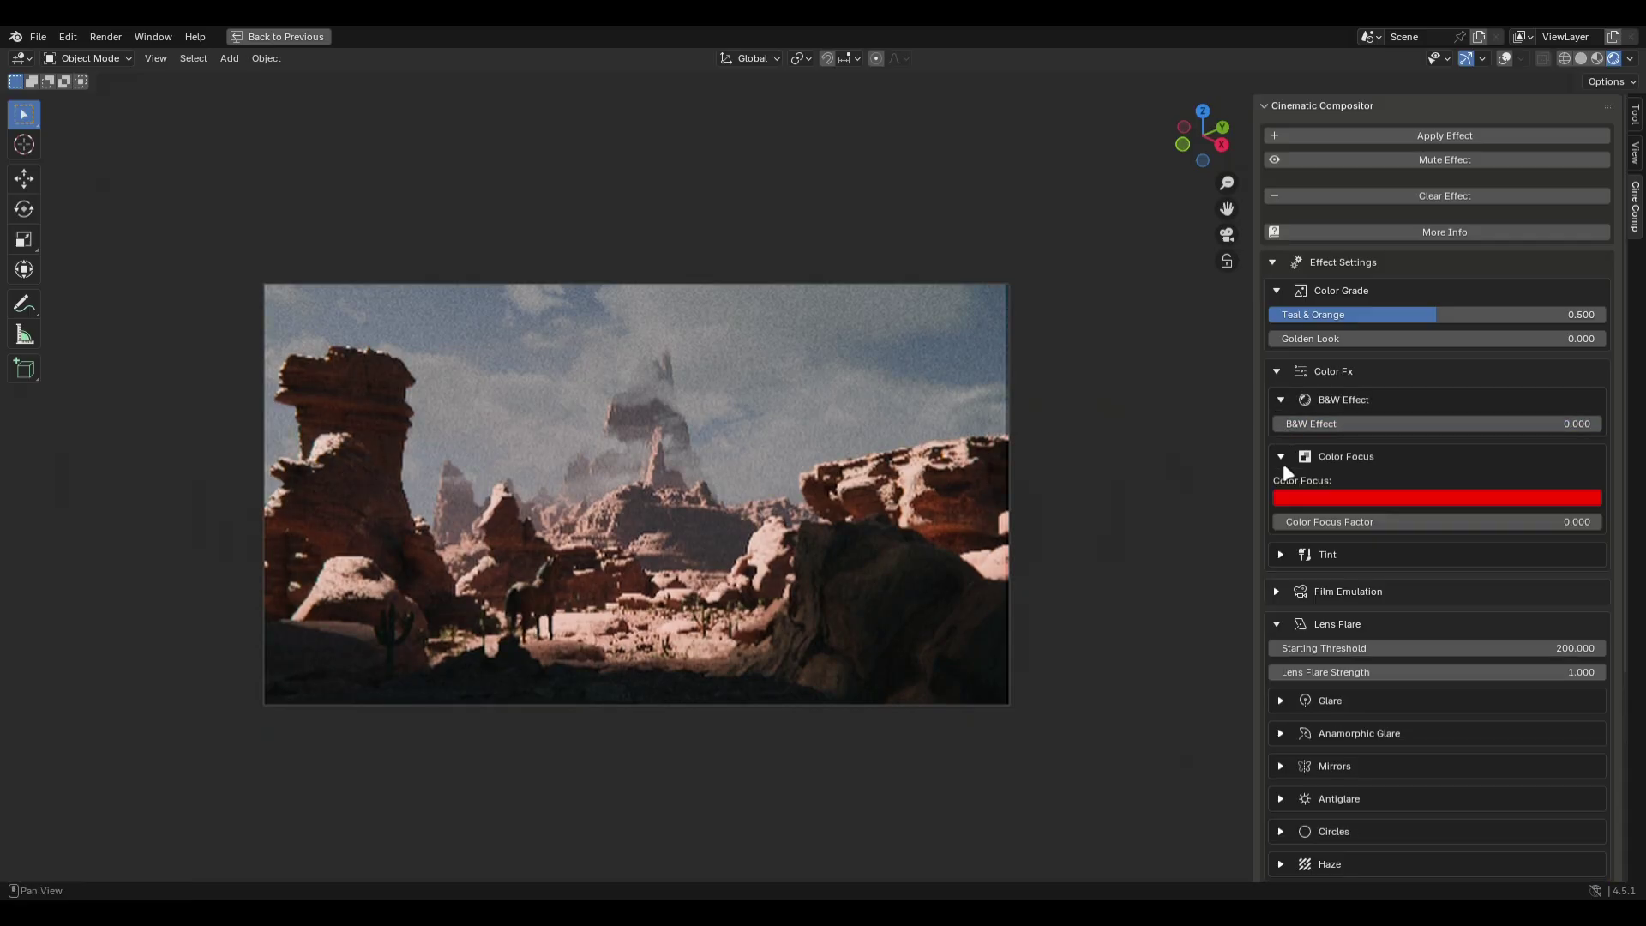
{"action": "left_click", "coordinate": [1281, 399]}
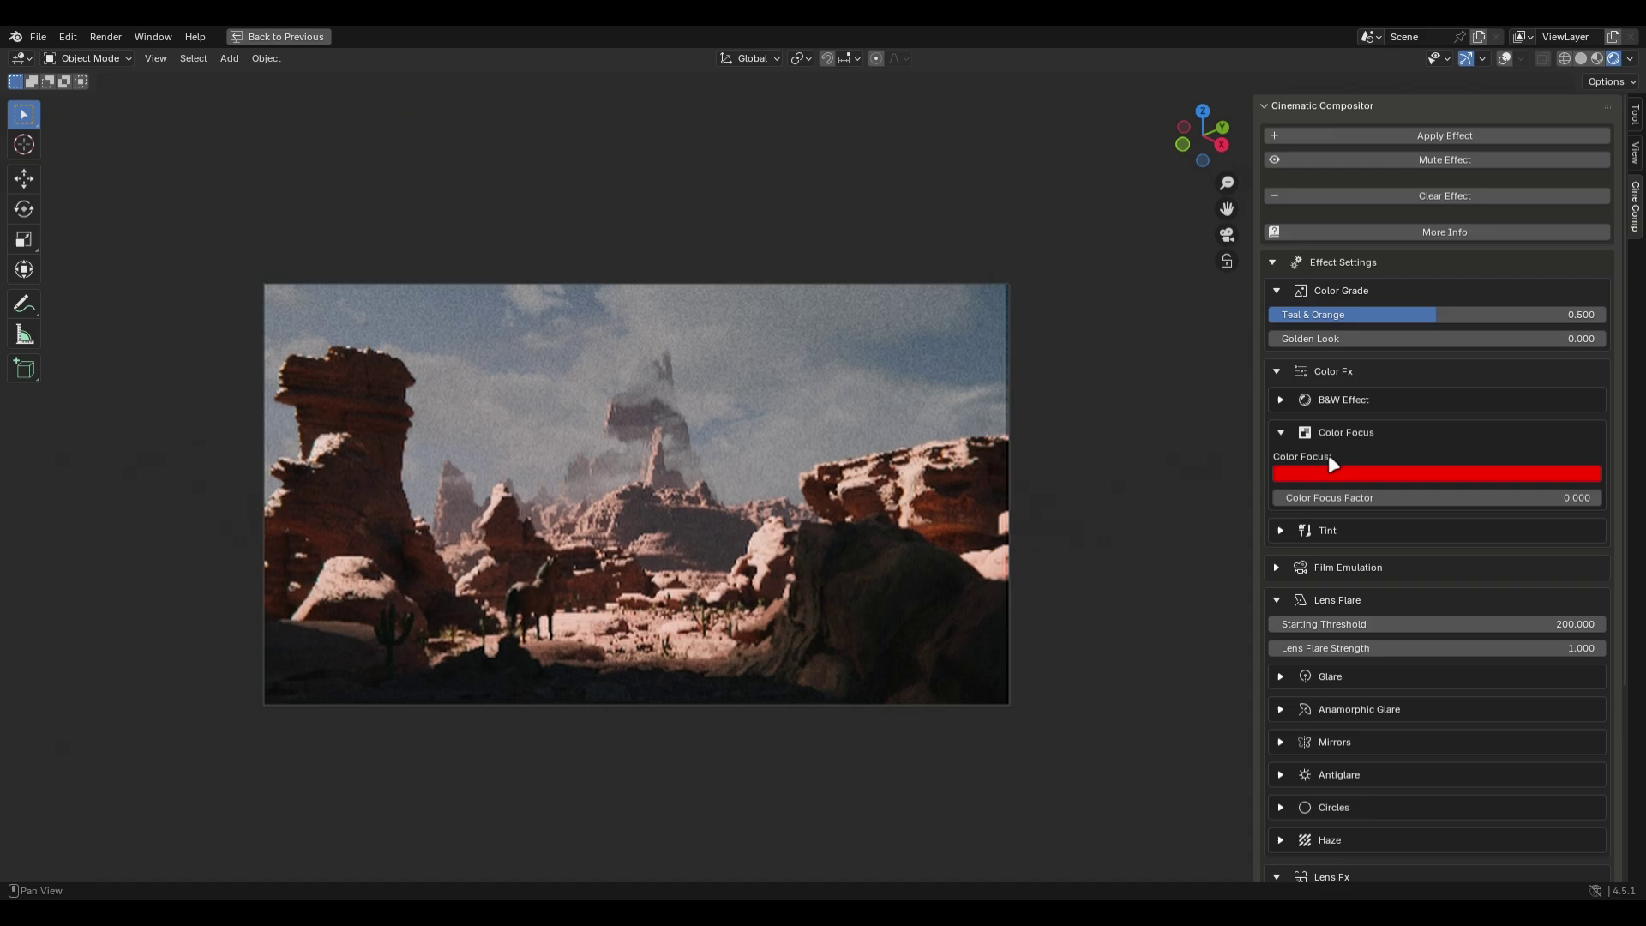
{"action": "left_click_drag", "start_coordinate": [1310, 506], "coordinate": [1485, 463]}
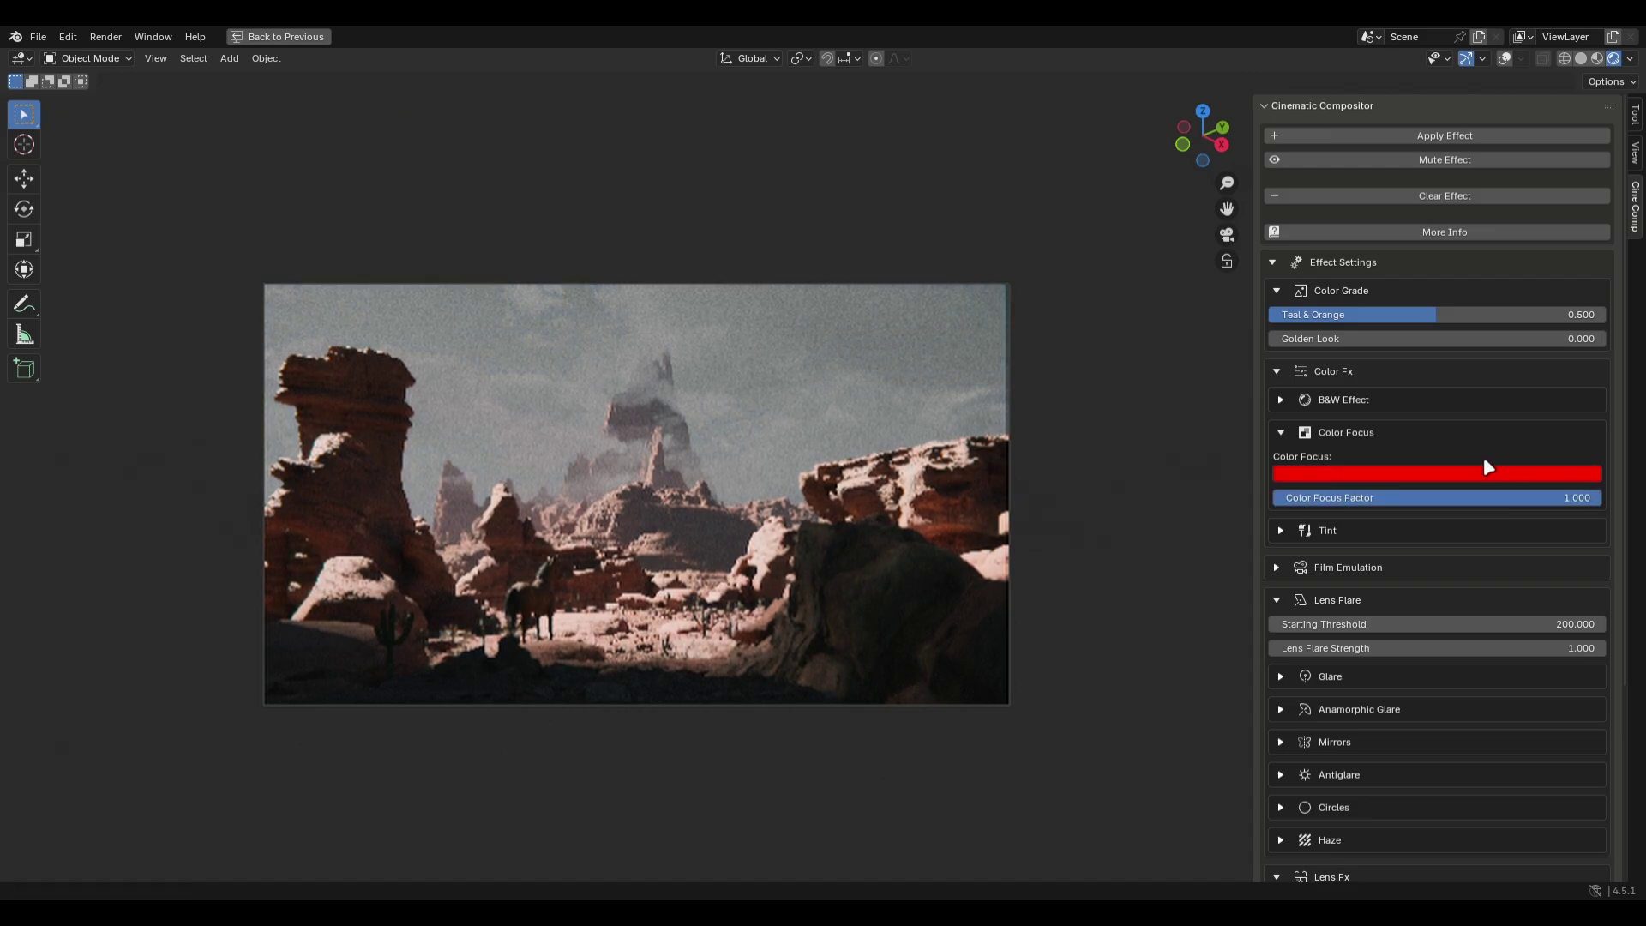
{"action": "left_click", "coordinate": [1440, 478]}
{"action": "left_click_drag", "start_coordinate": [1471, 374], "coordinate": [1534, 374]}
{"action": "key", "text": "Escape"}
- Set Tint Factor to 1 for a green tint, then Overall Film Emulation to 0
{"action": "left_click", "coordinate": [1281, 433]}
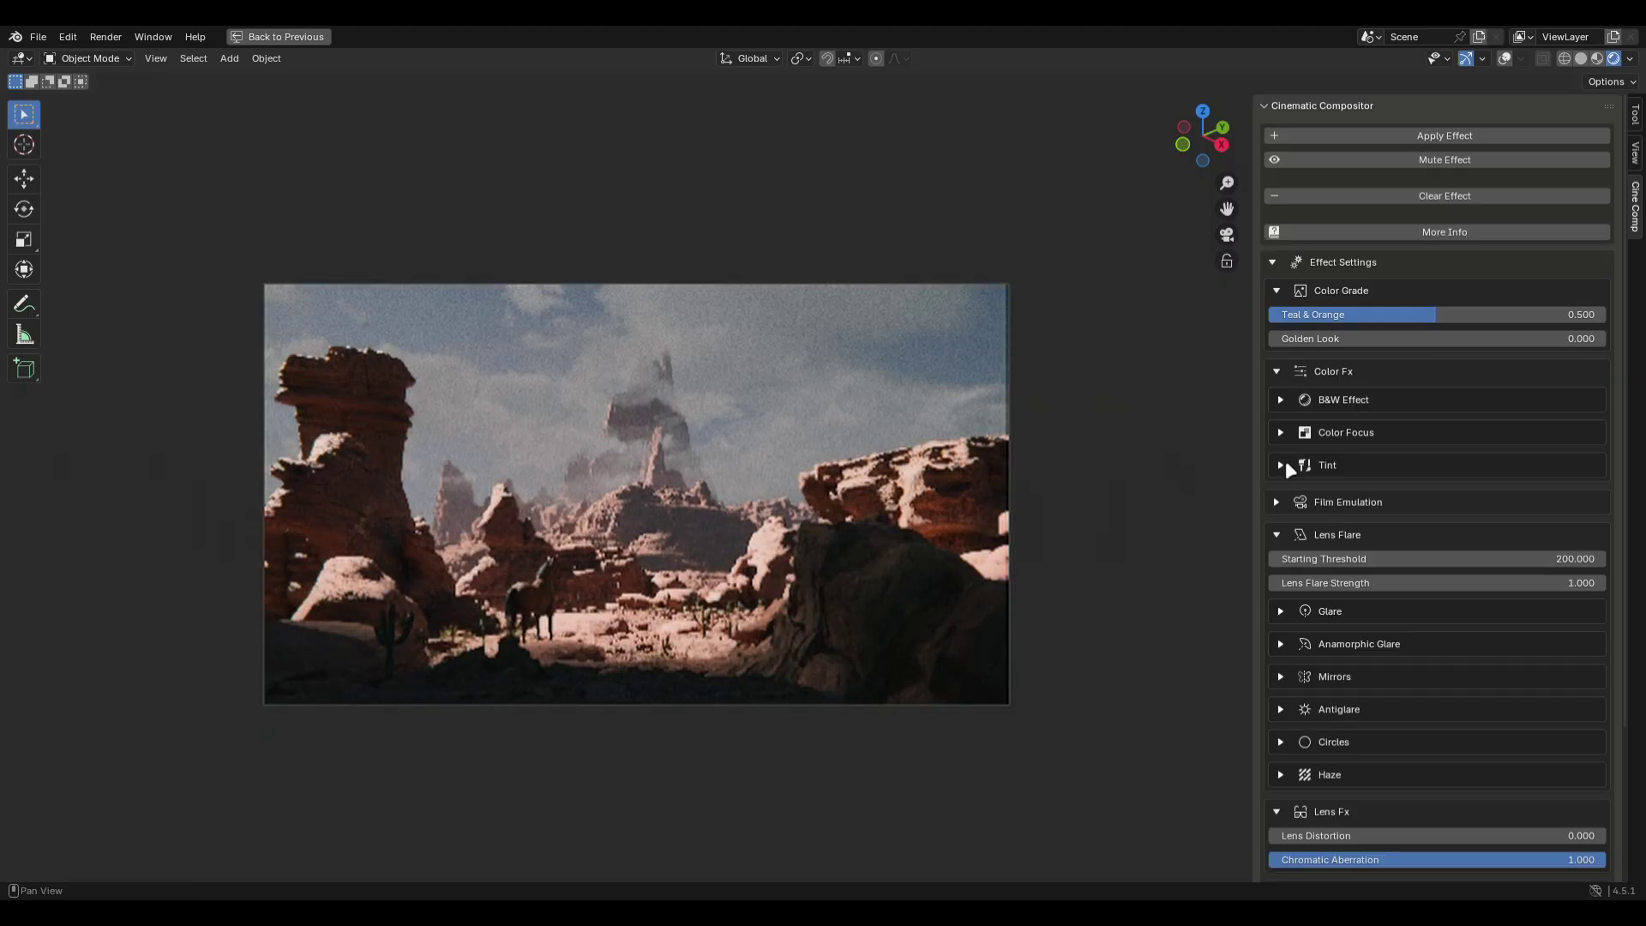
{"action": "left_click", "coordinate": [1283, 465]}
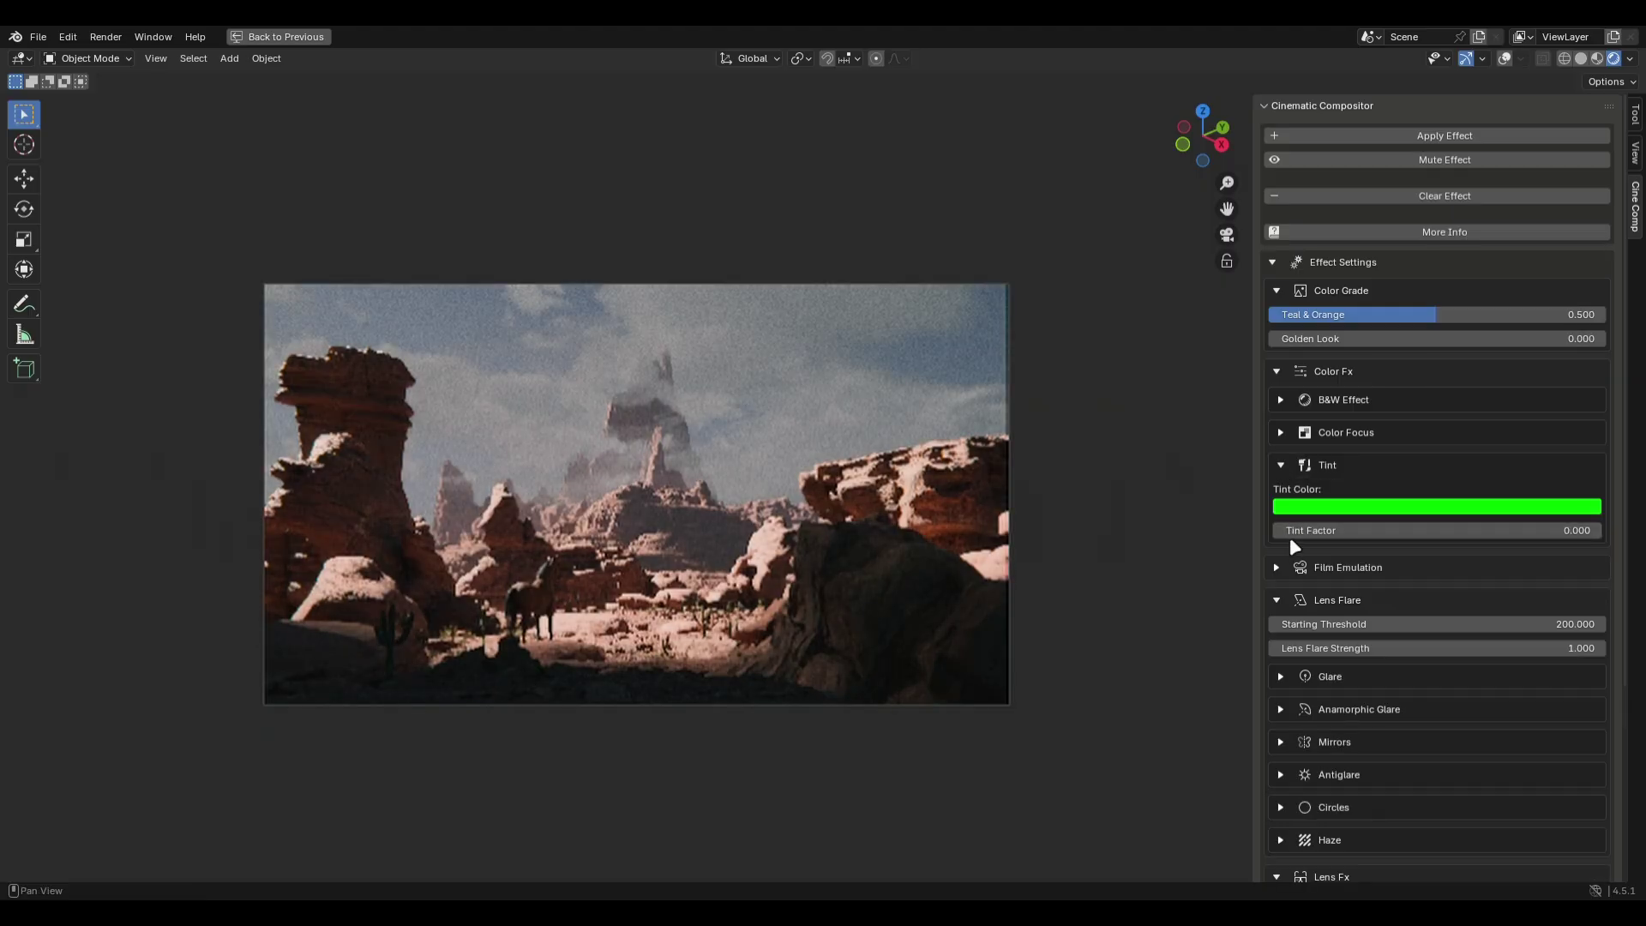
{"action": "left_click_drag", "start_coordinate": [1289, 535], "coordinate": [1603, 535]}
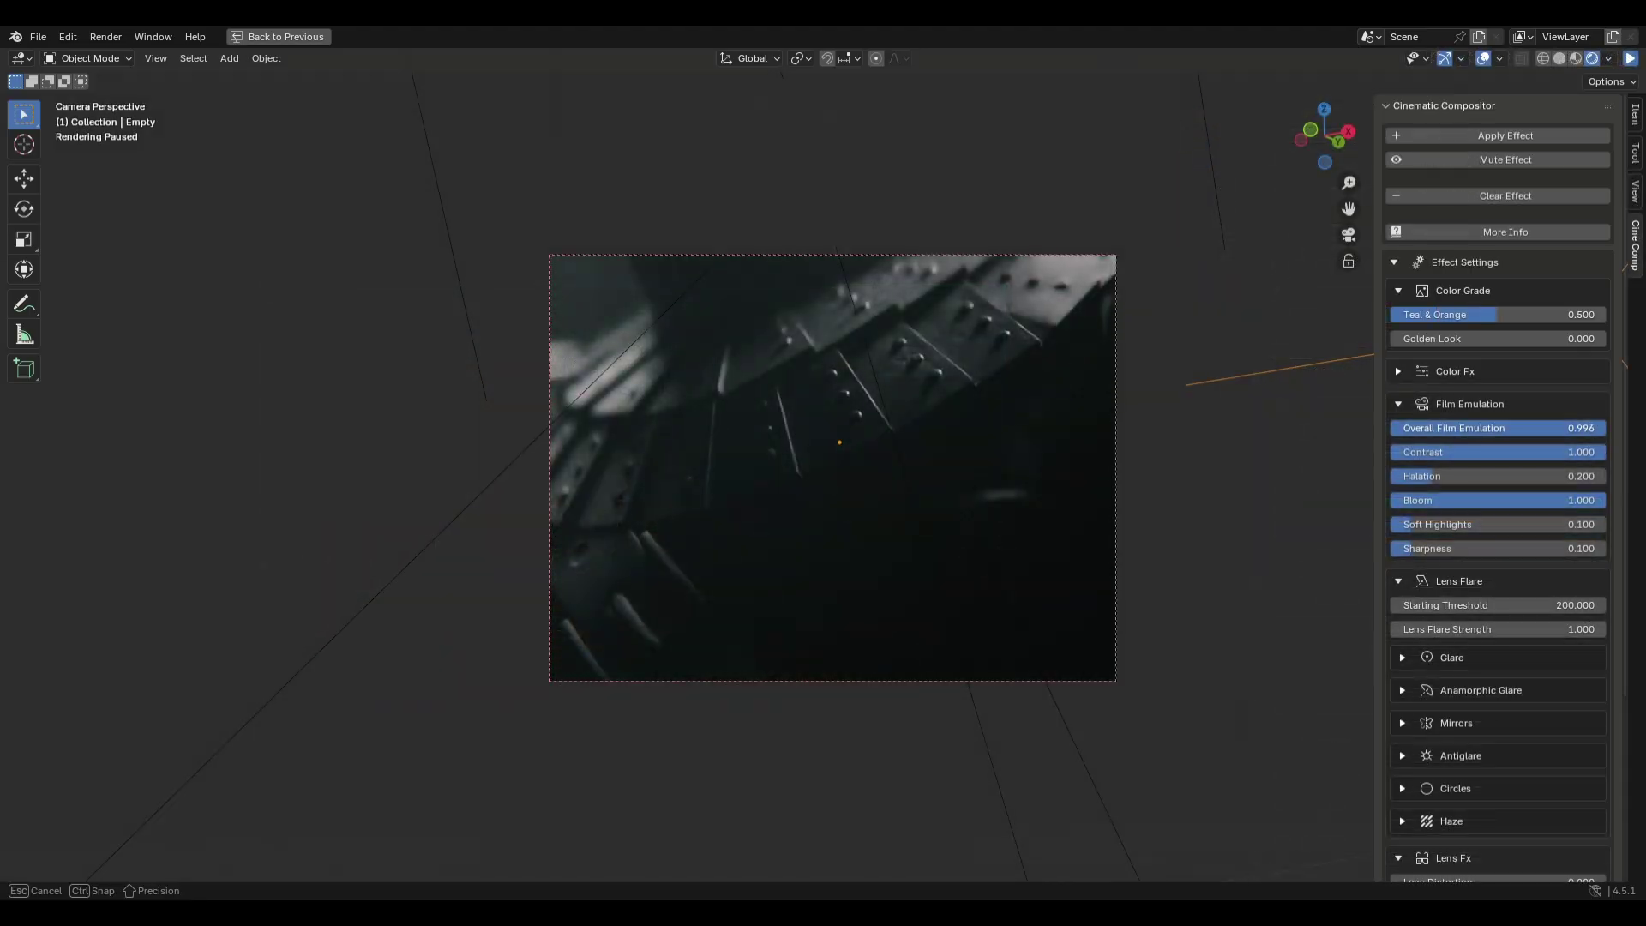
{"action": "left_click_drag", "start_coordinate": [1603, 428], "coordinate": [1390, 428]}
- Restore Overall Film Emulation to full, return Halation to 0.200 and try the Bloom slider
{"action": "key", "text": "Escape"}
{"action": "left_click_drag", "start_coordinate": [1550, 478], "coordinate": [1391, 476]}
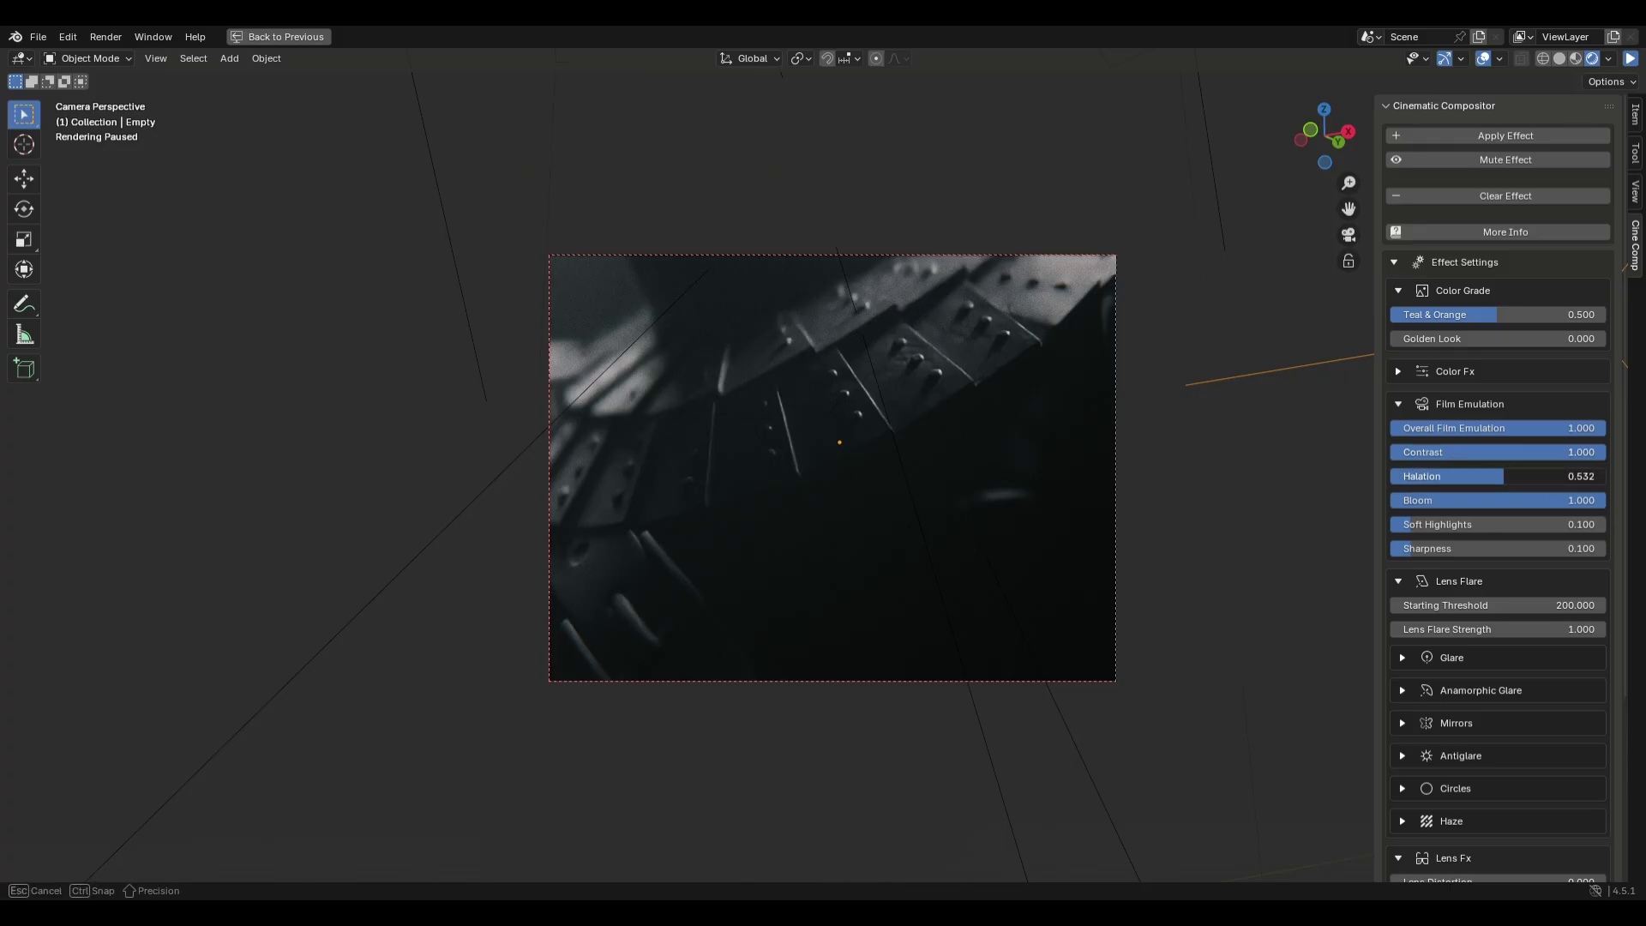
{"action": "left_click_drag", "start_coordinate": [1505, 476], "coordinate": [1433, 476]}
{"action": "mouse_move", "coordinate": [1605, 499]}
{"action": "left_mouse_down"}
{"action": "mouse_move", "coordinate": [1586, 500]}
{"action": "mouse_move", "coordinate": [1606, 499]}
{"action": "left_mouse_up"}
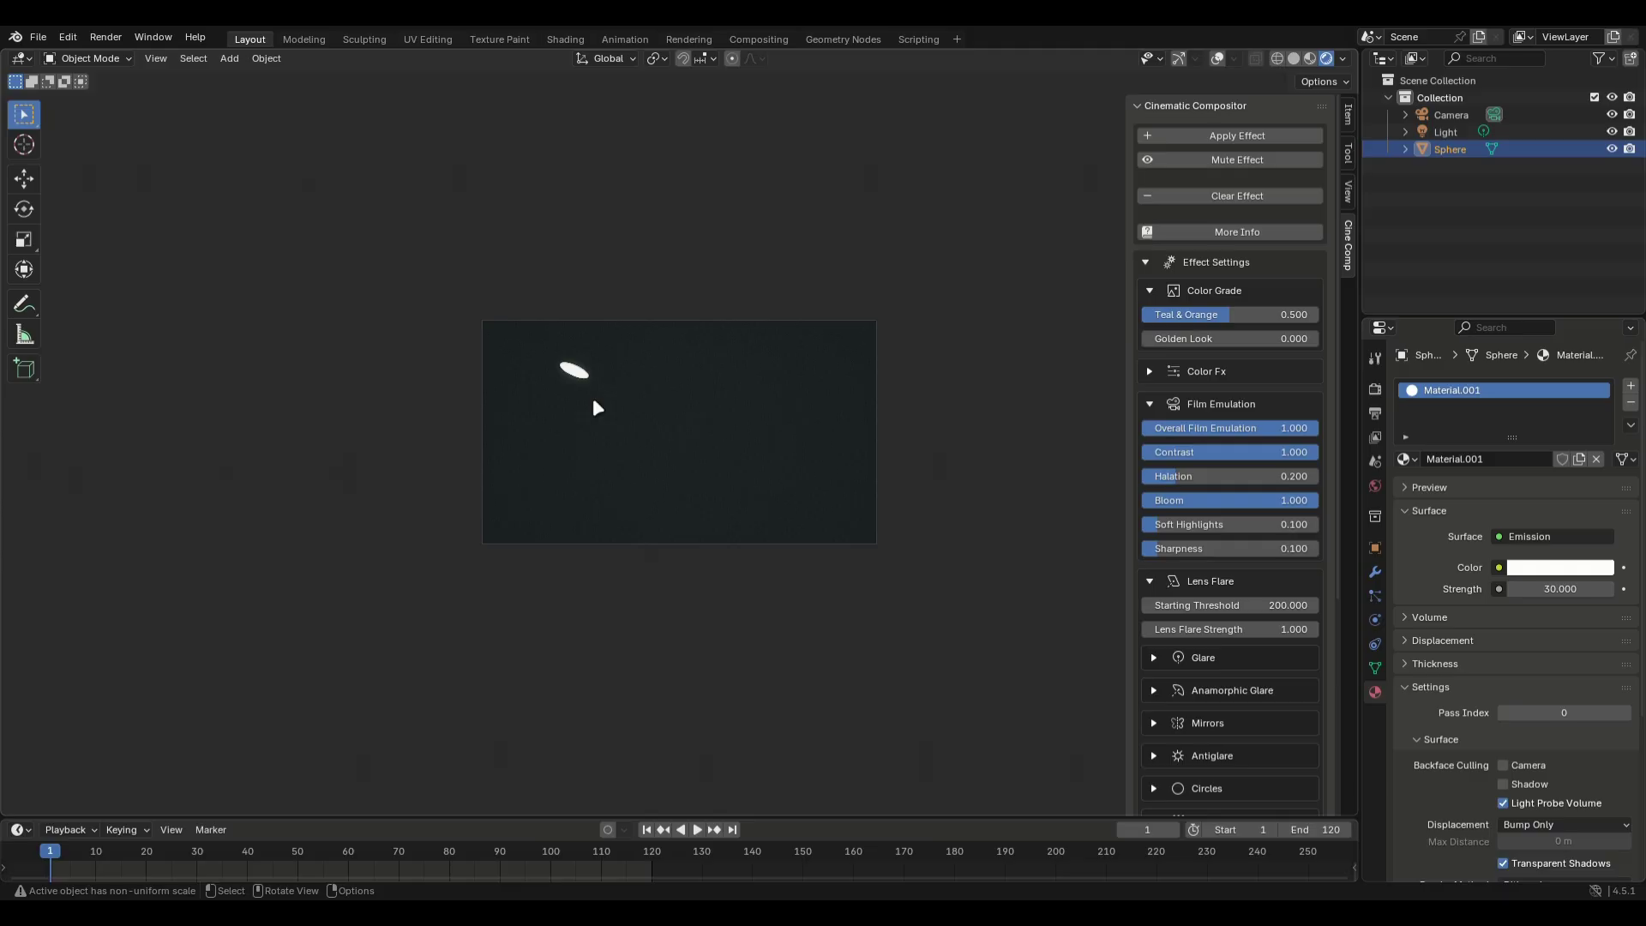
- Set the sphere's Emission Strength to 201 and move it near the frame's right edge
{"action": "scroll", "coordinate": [1209, 470], "scroll_direction": "down", "scroll_amount": 3}
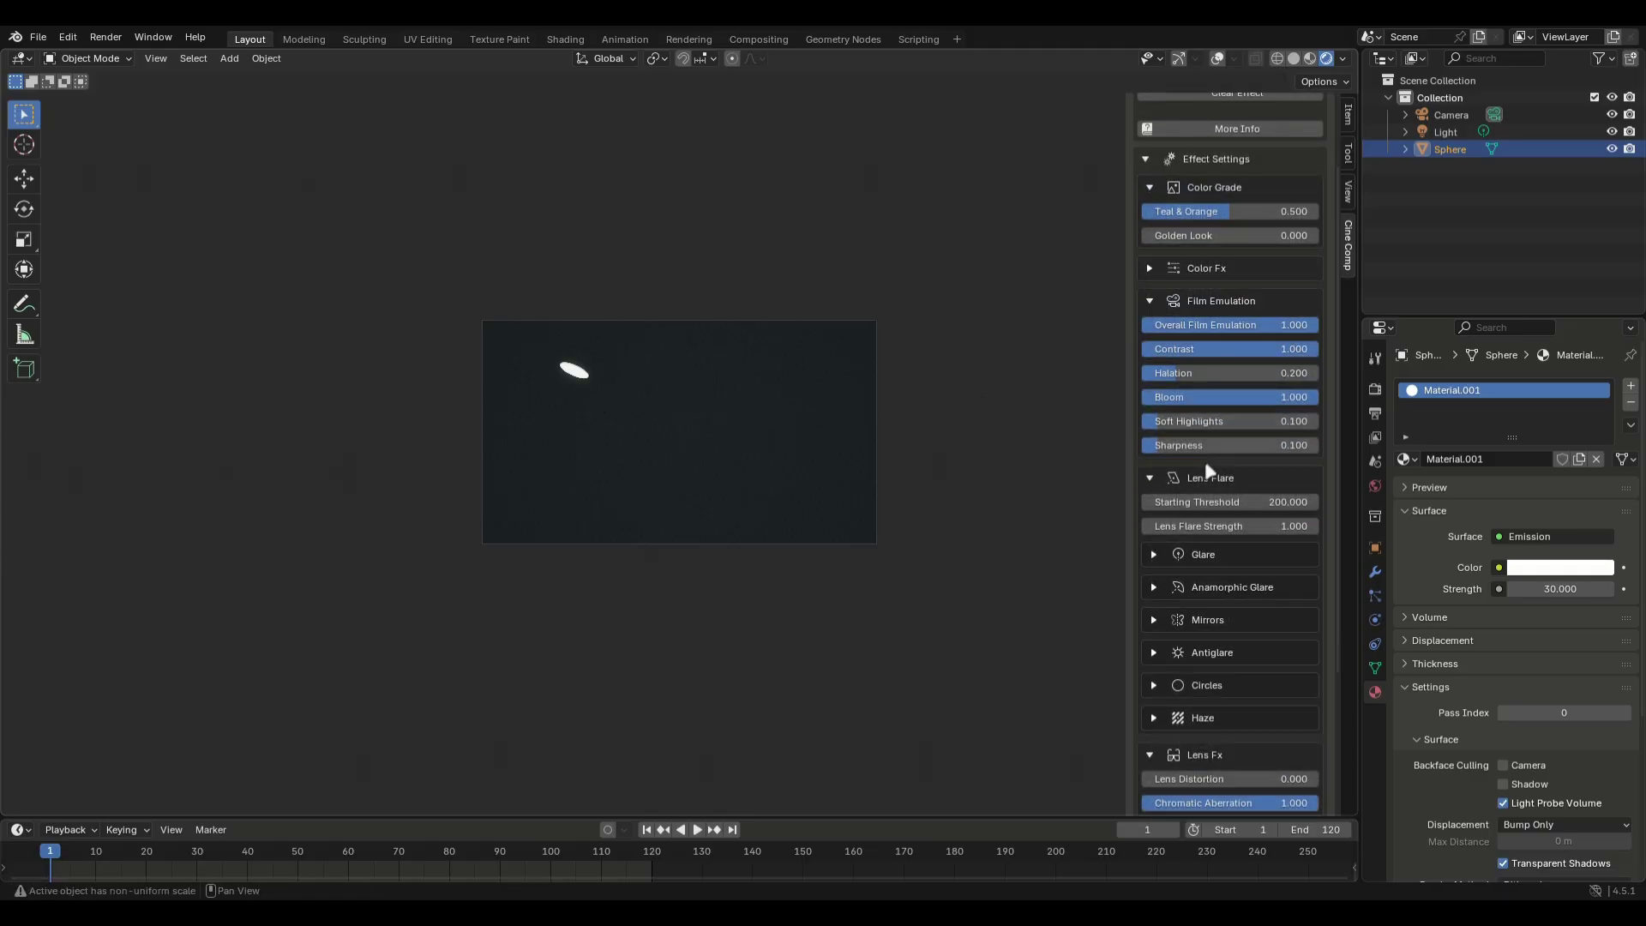
{"action": "scroll", "coordinate": [1208, 469], "scroll_direction": "down", "scroll_amount": 2}
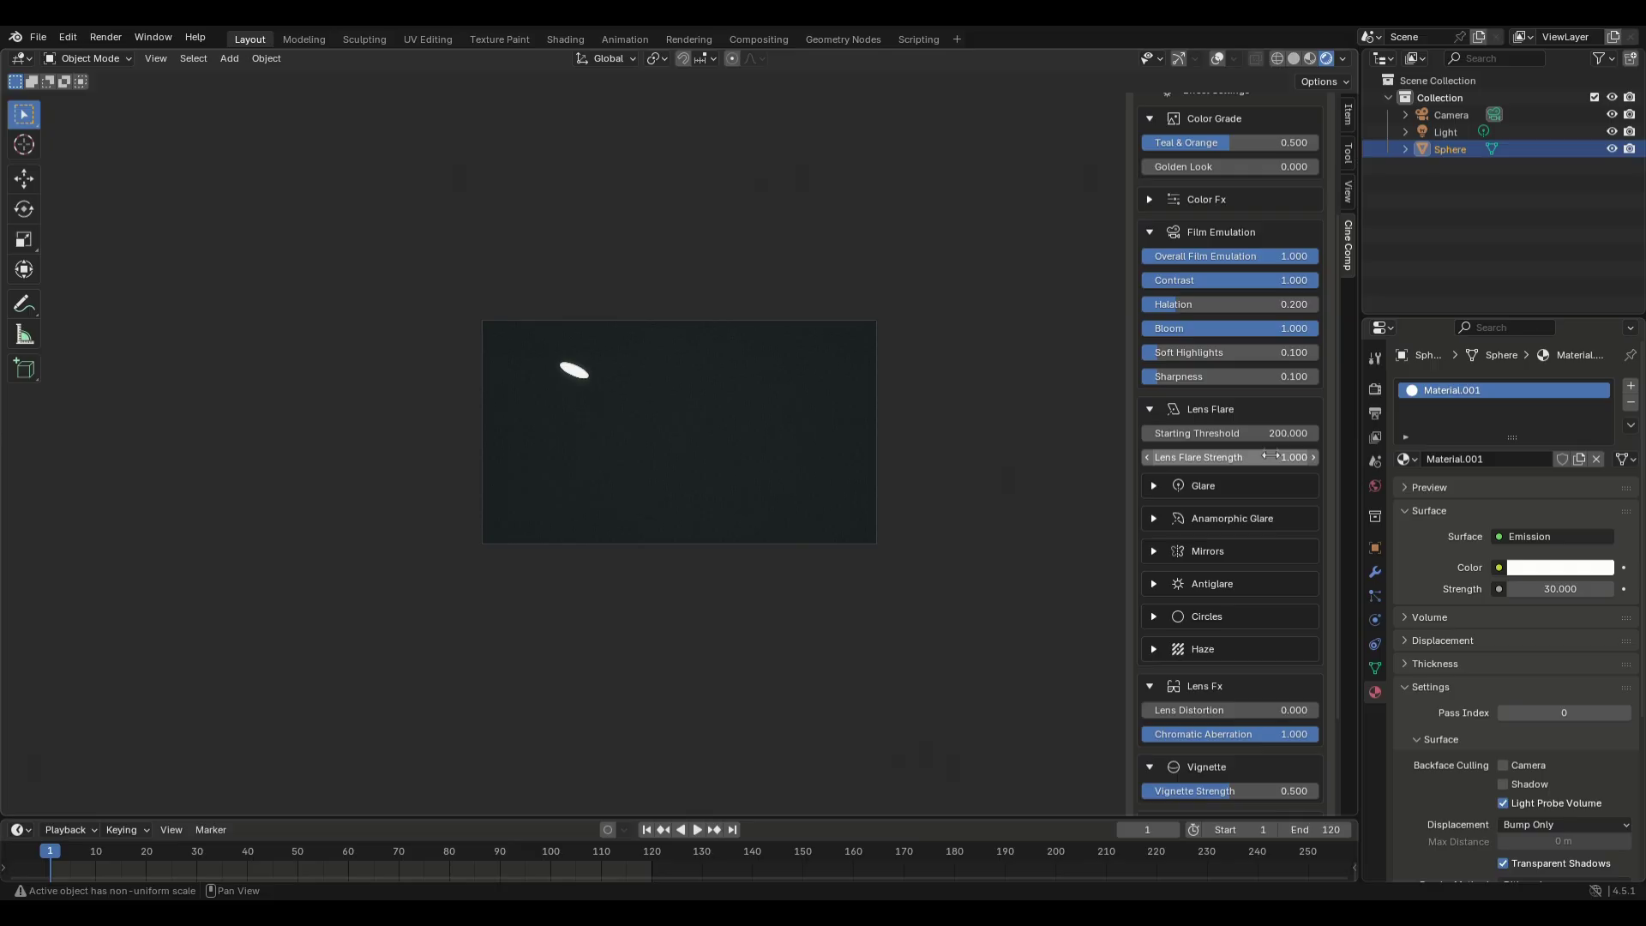
{"action": "left_click", "coordinate": [1555, 592]}
{"action": "type", "text": "201"}
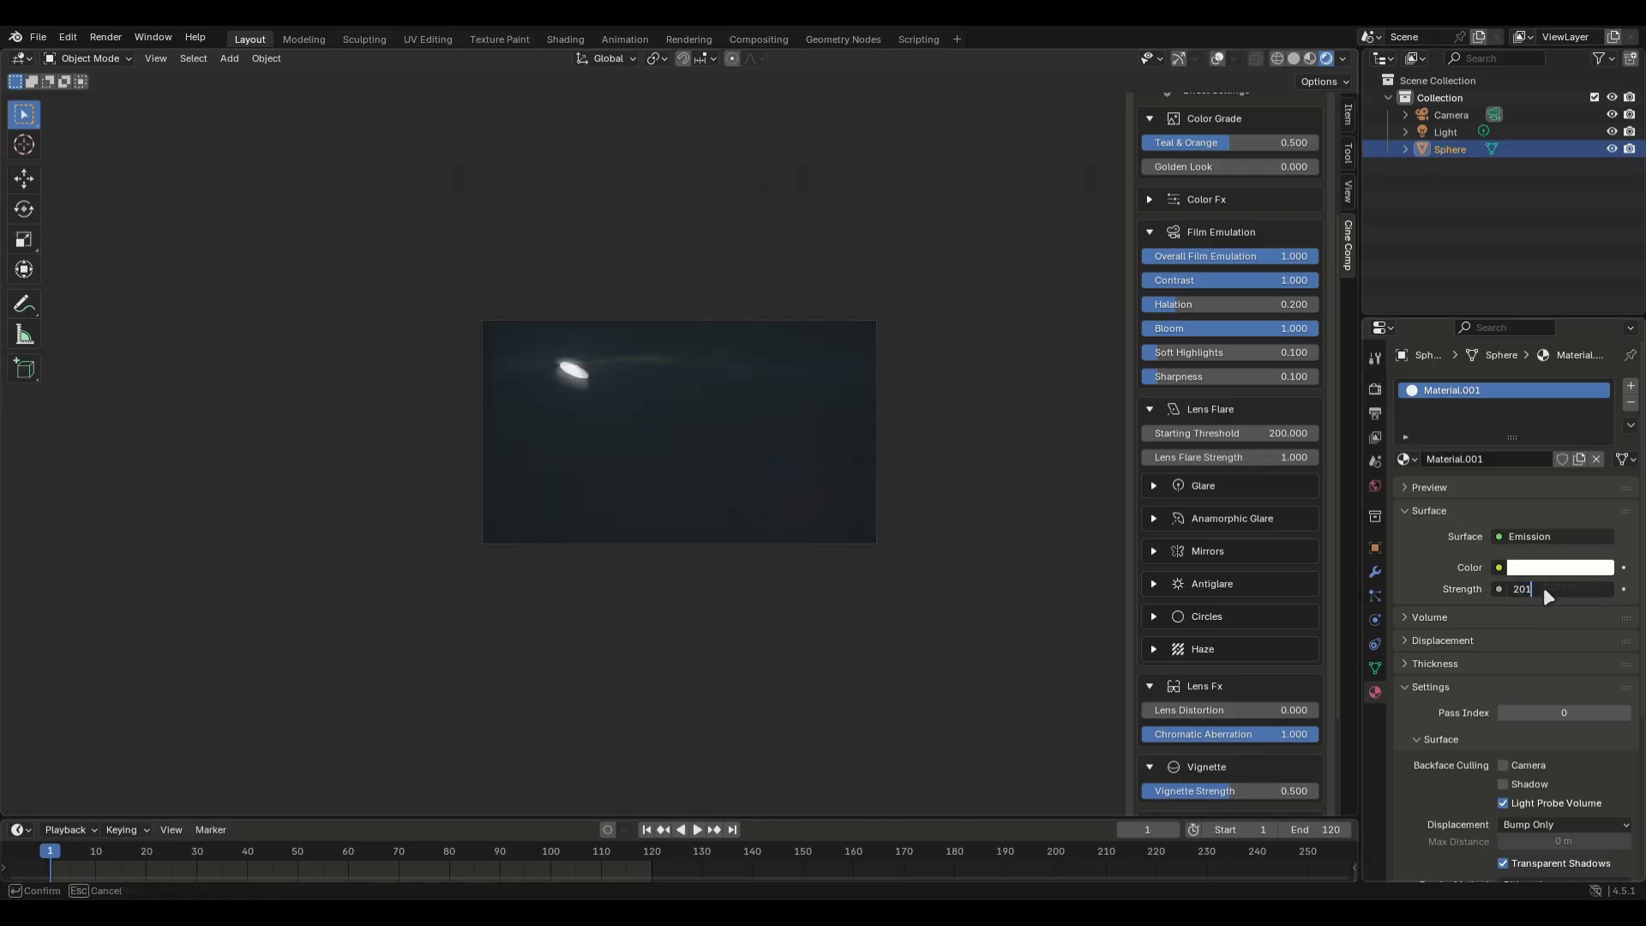
{"action": "key", "text": "Return"}
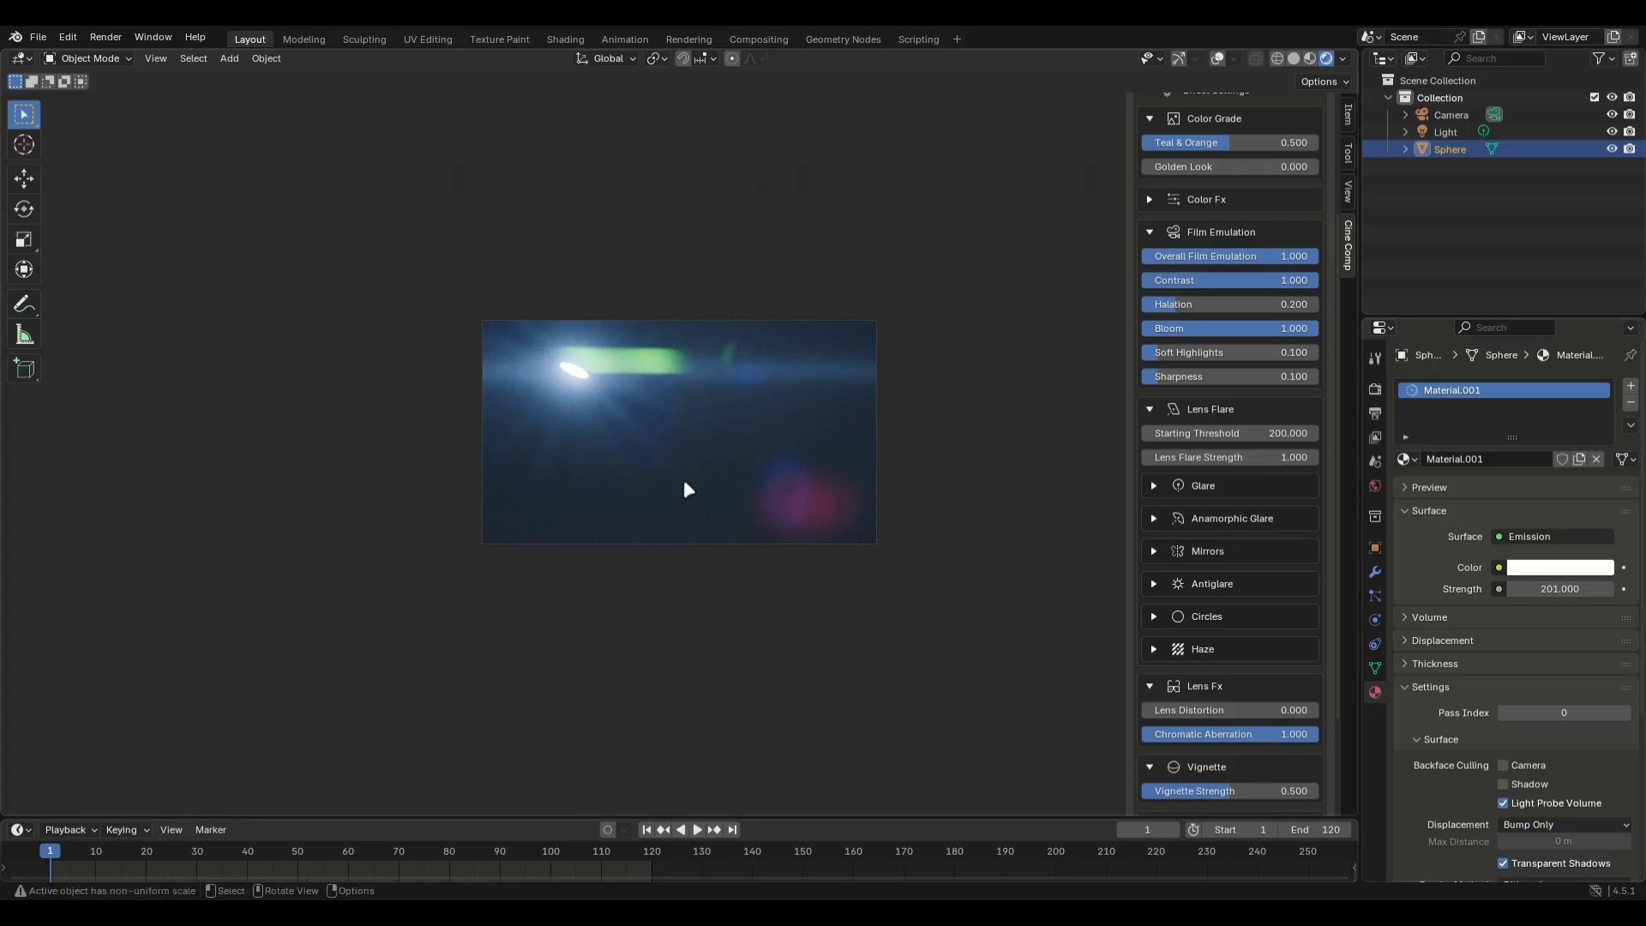
{"action": "key", "text": "g"}
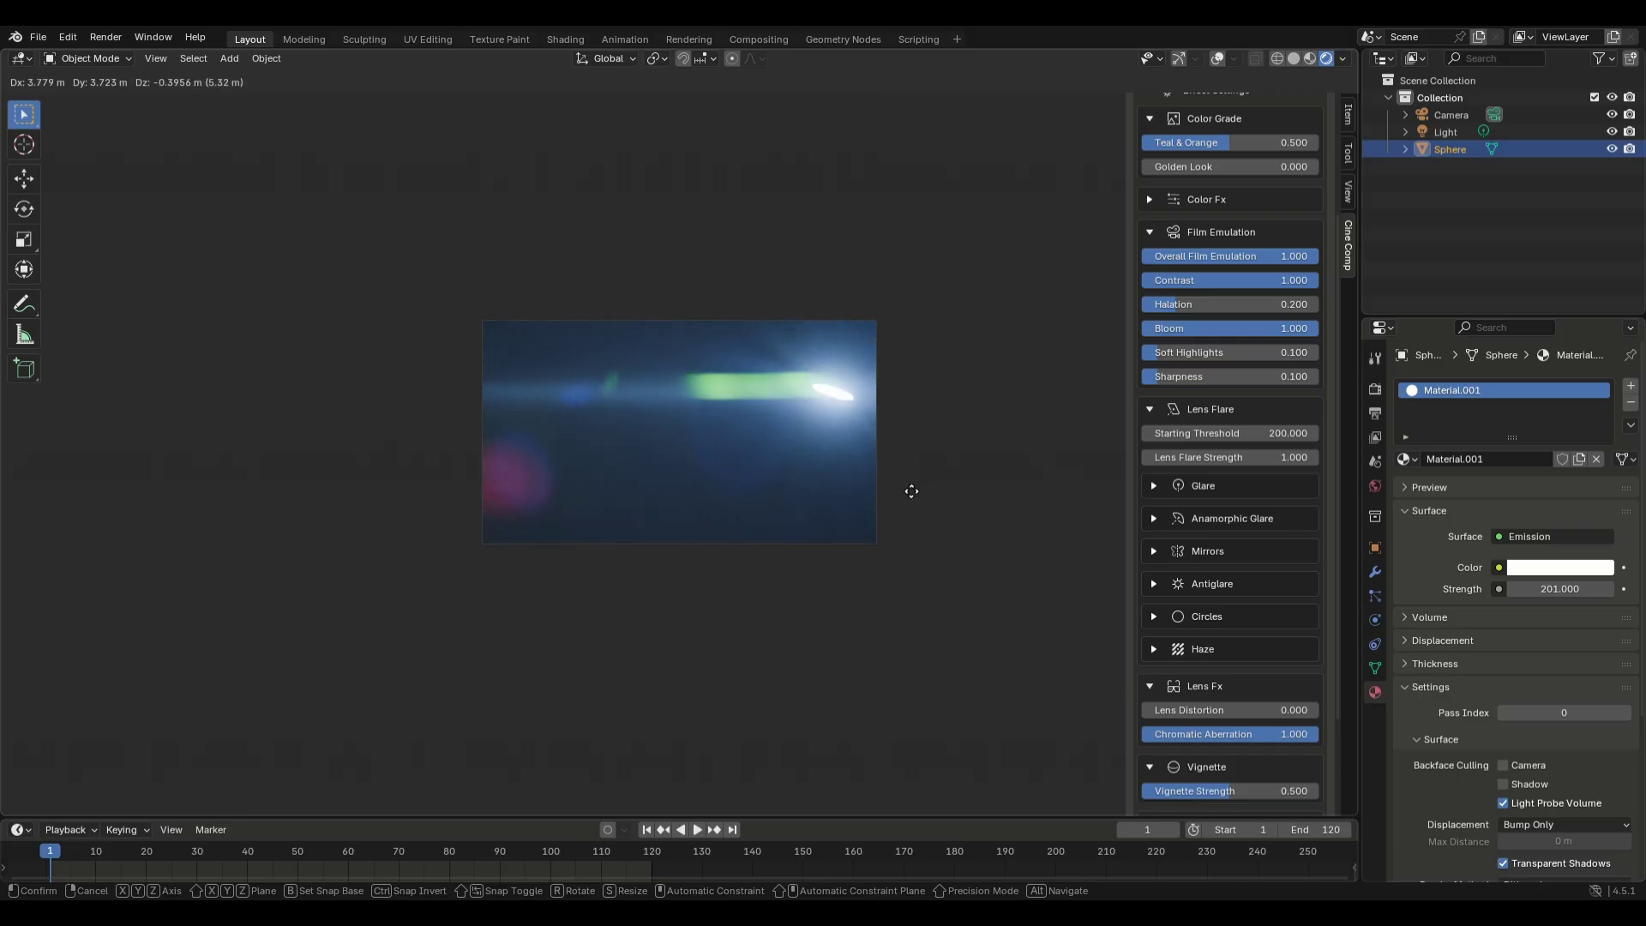
{"action": "left_click", "coordinate": [909, 491]}
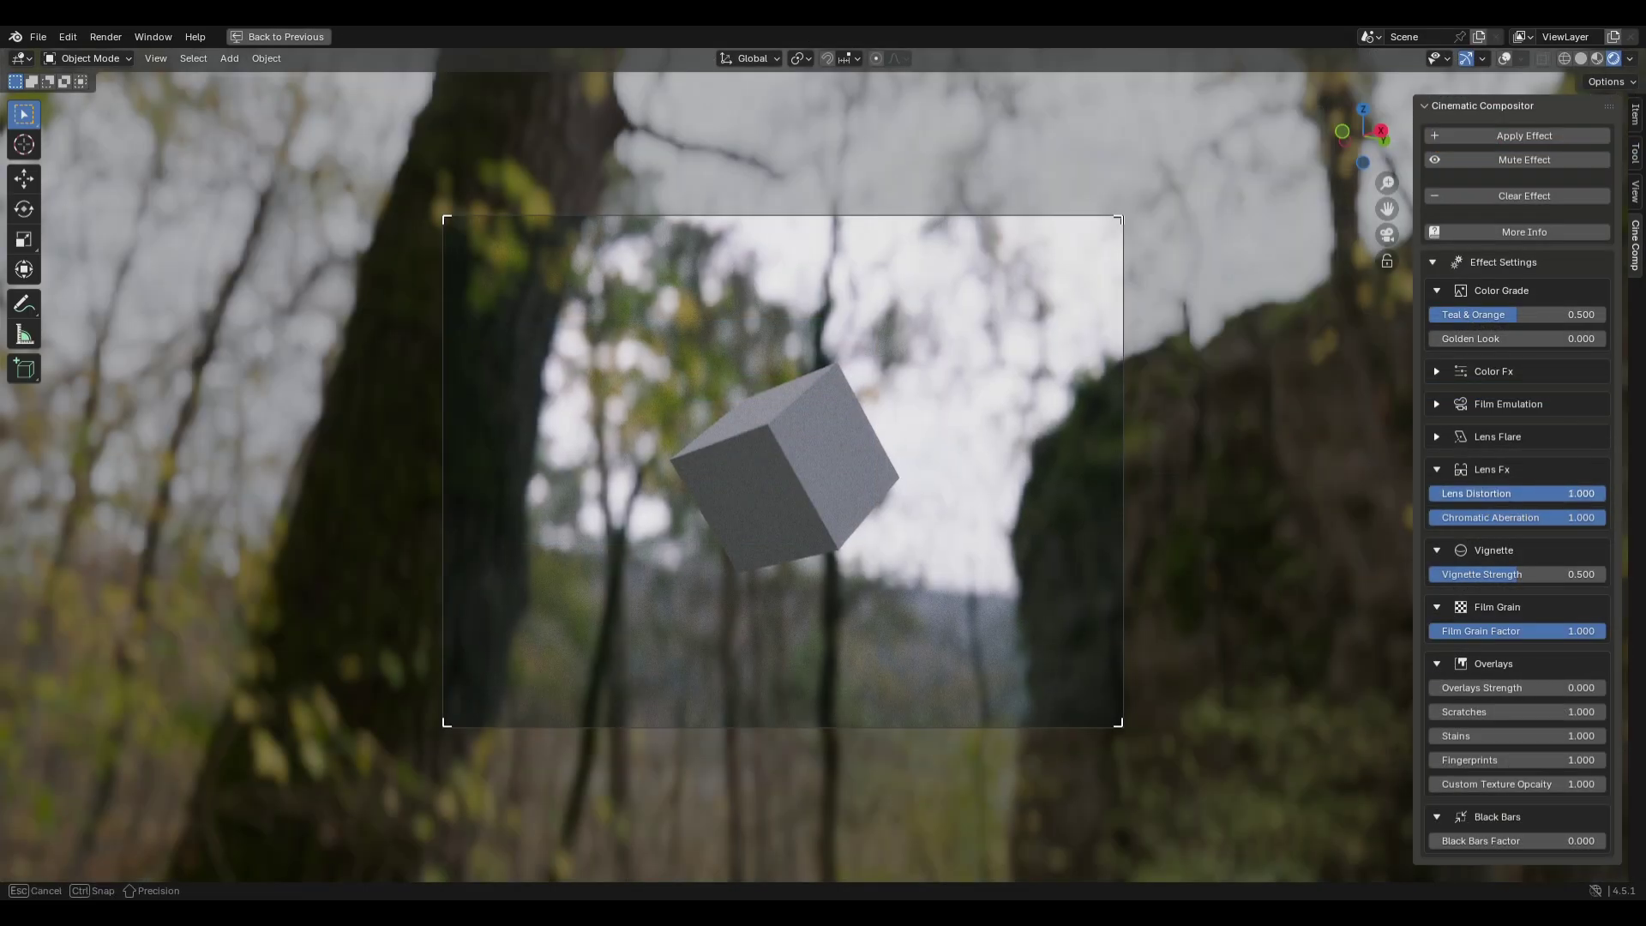
- Try Chromatic Aberration at 10 and a stronger Vignette, undoing both changes
{"action": "left_click", "coordinate": [1535, 516]}
{"action": "type", "text": "10"}
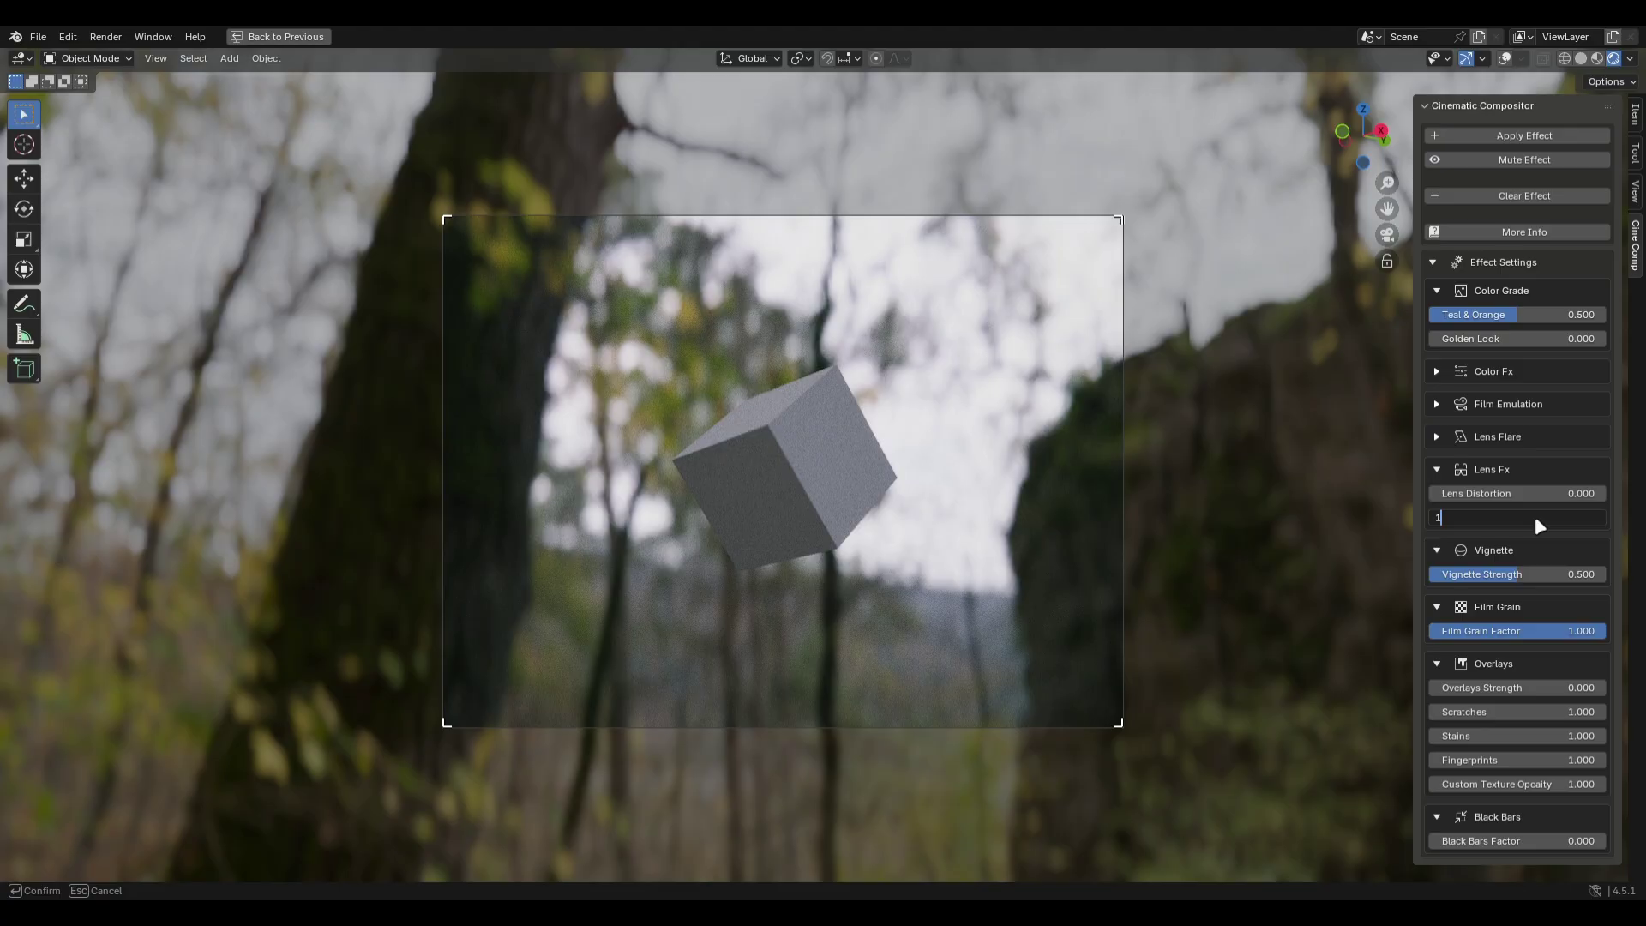
{"action": "key", "text": "Return"}
{"action": "key", "text": "ctrl+z"}
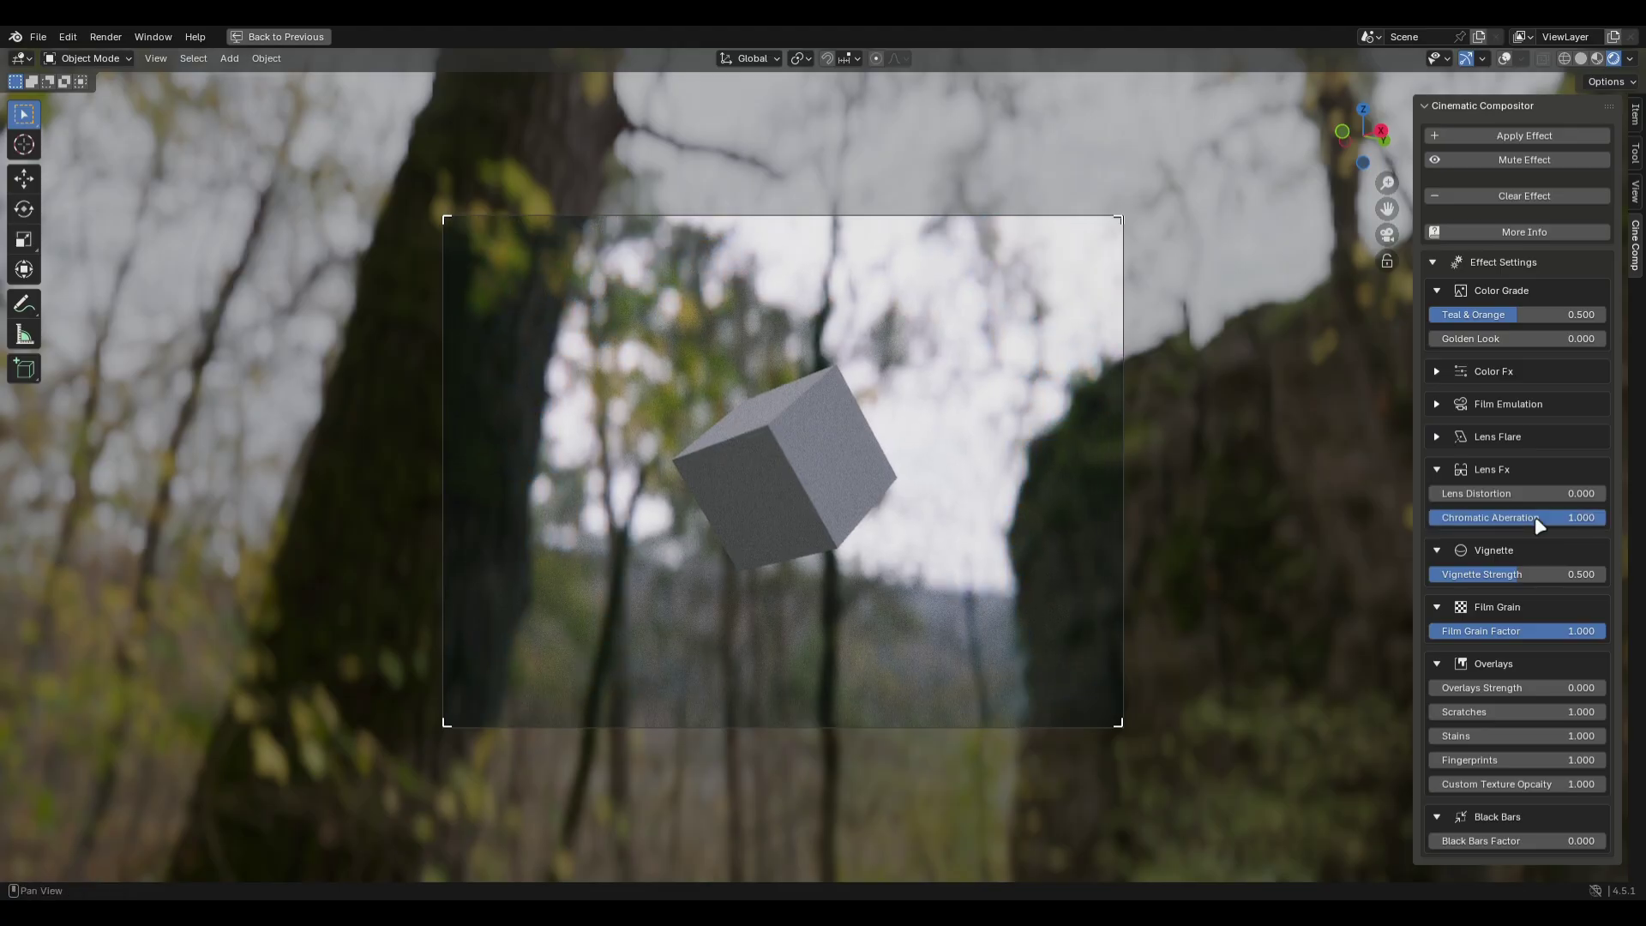
{"action": "left_click_drag", "start_coordinate": [1515, 576], "coordinate": [1608, 577]}
{"action": "key", "text": "Escape"}
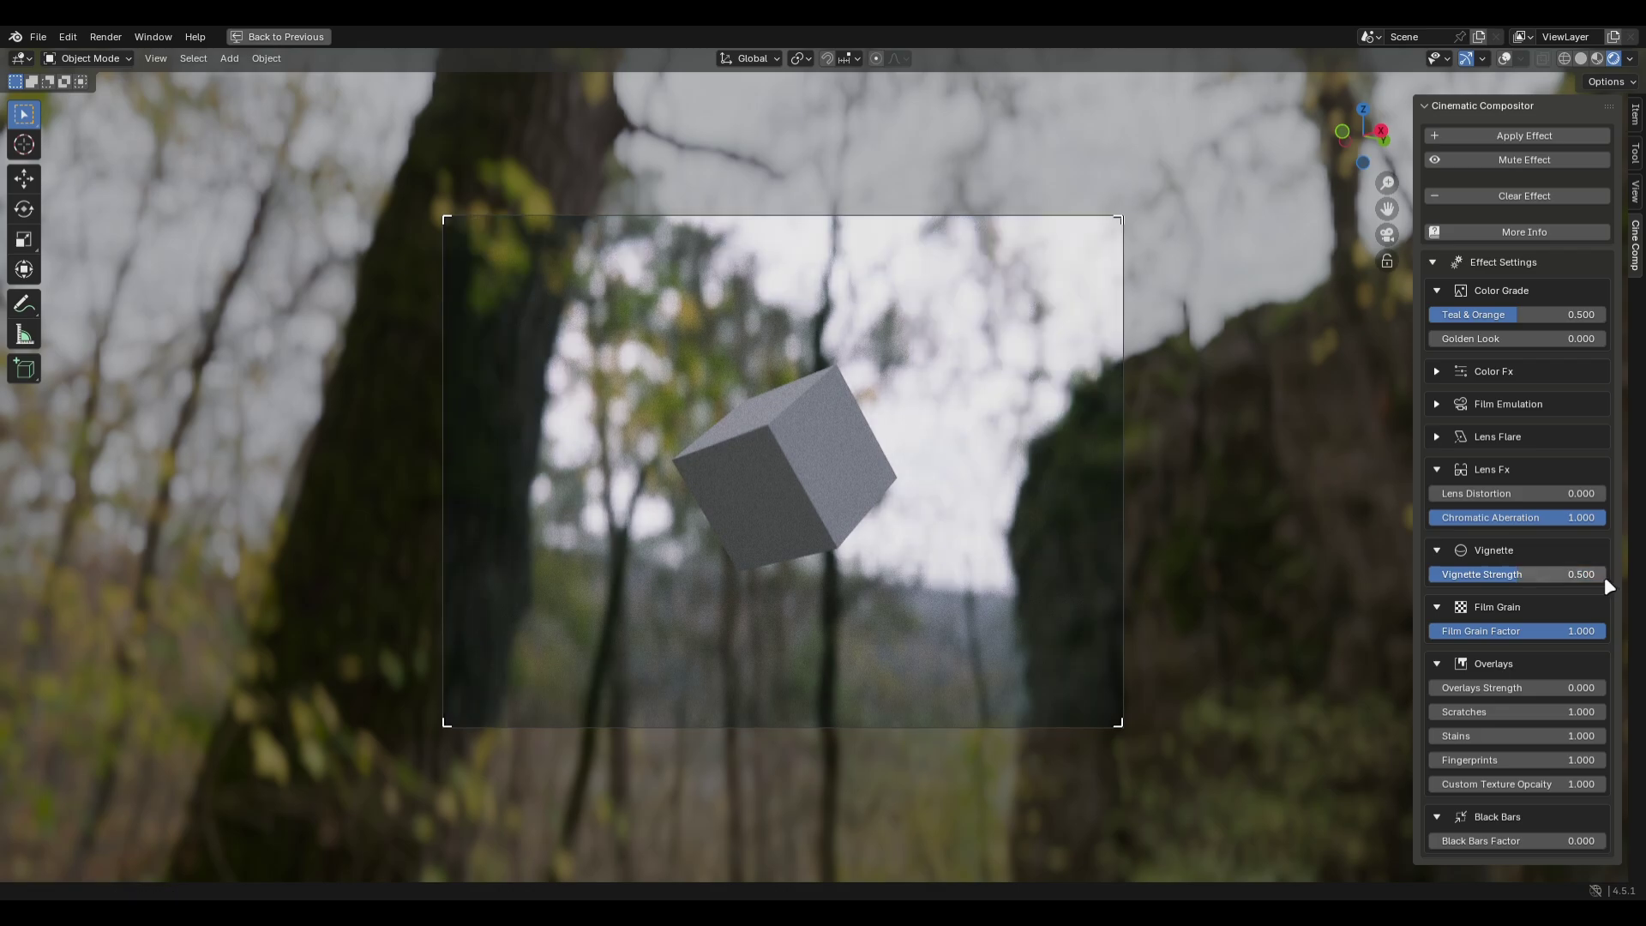
- Test Film Grain at 0, then raise Overlays Strength and Black Bars Factor to 1
{"action": "left_click_drag", "start_coordinate": [1553, 632], "coordinate": [1423, 632]}
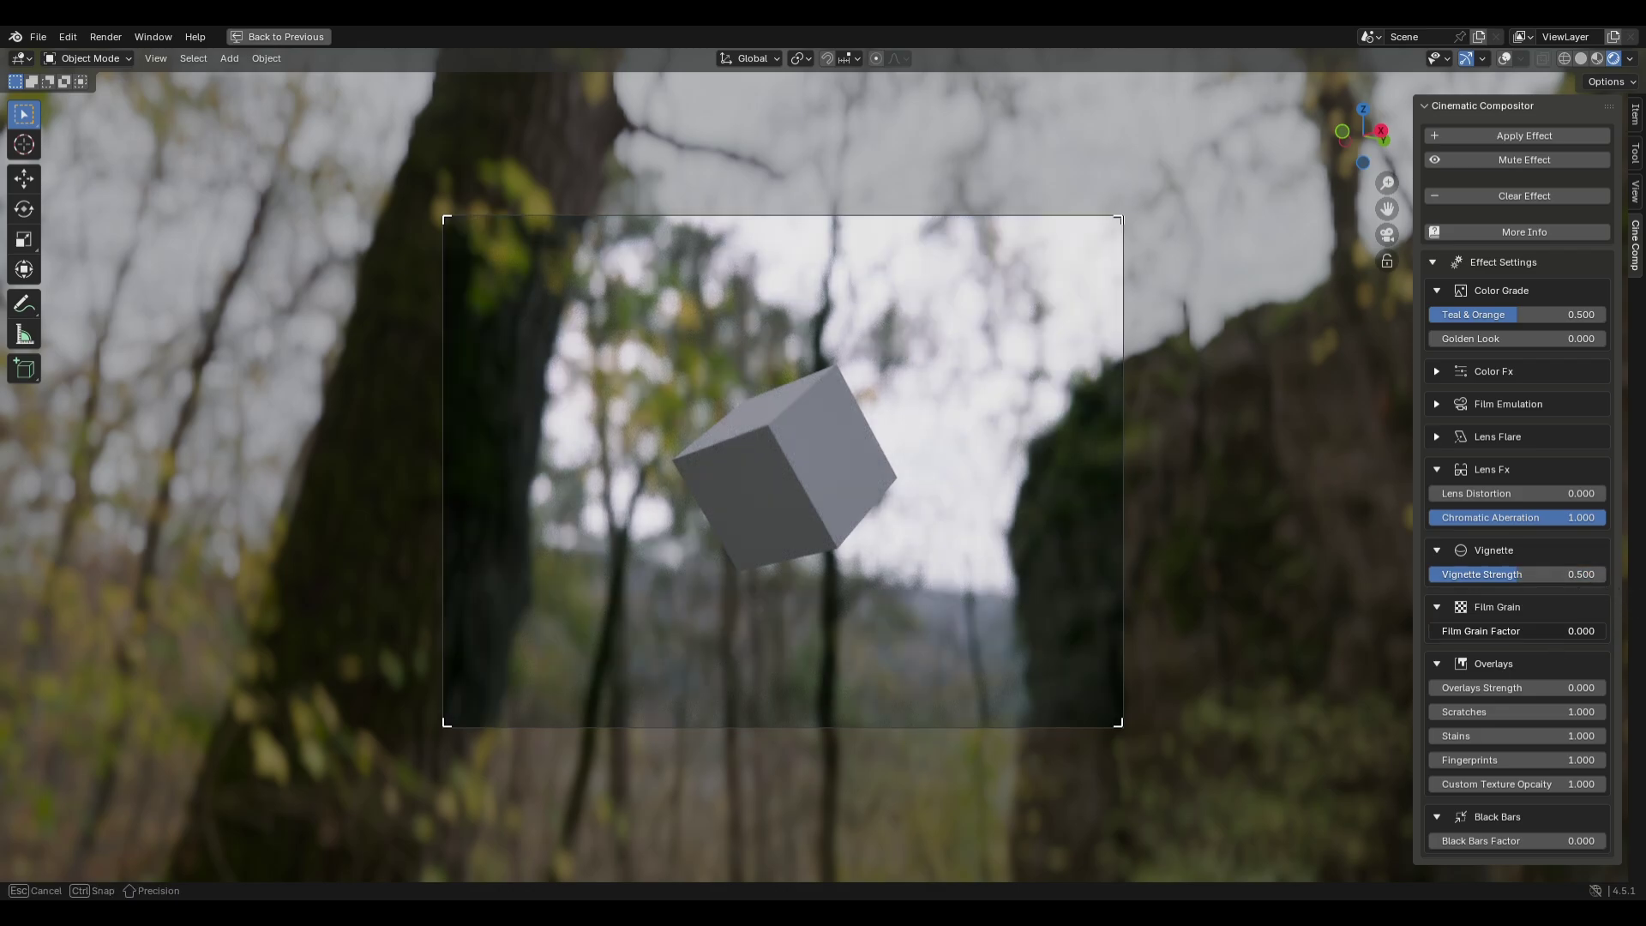
{"action": "key", "text": "Escape"}
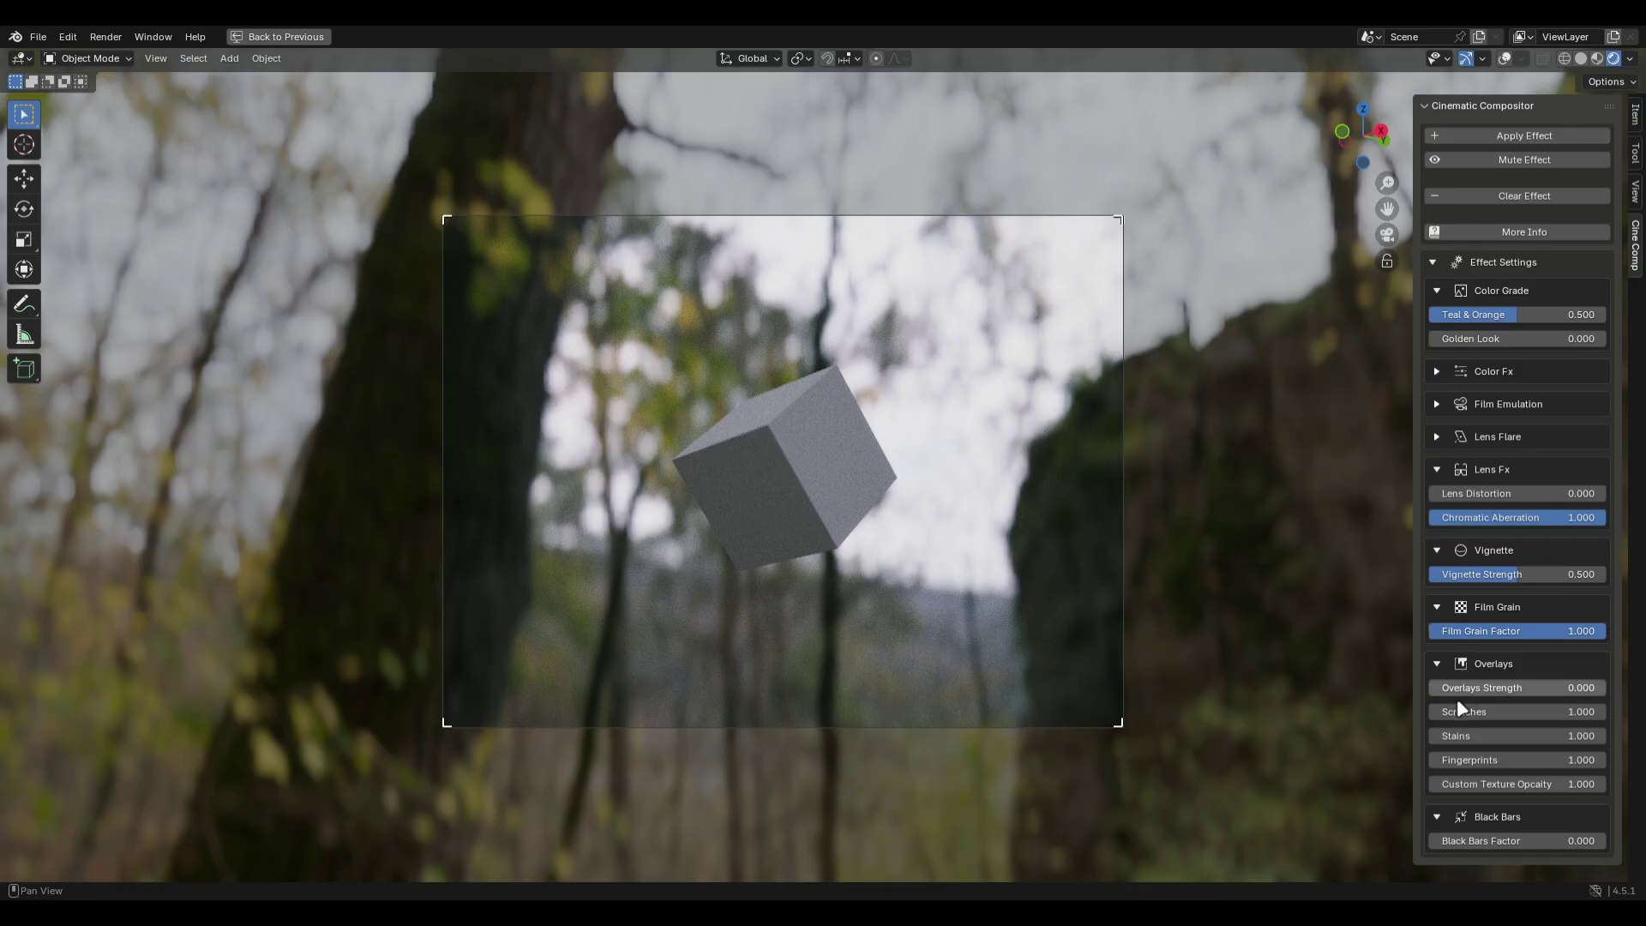
{"action": "left_click_drag", "start_coordinate": [1458, 694], "coordinate": [1610, 696]}
{"action": "left_click_drag", "start_coordinate": [1517, 841], "coordinate": [1607, 841]}
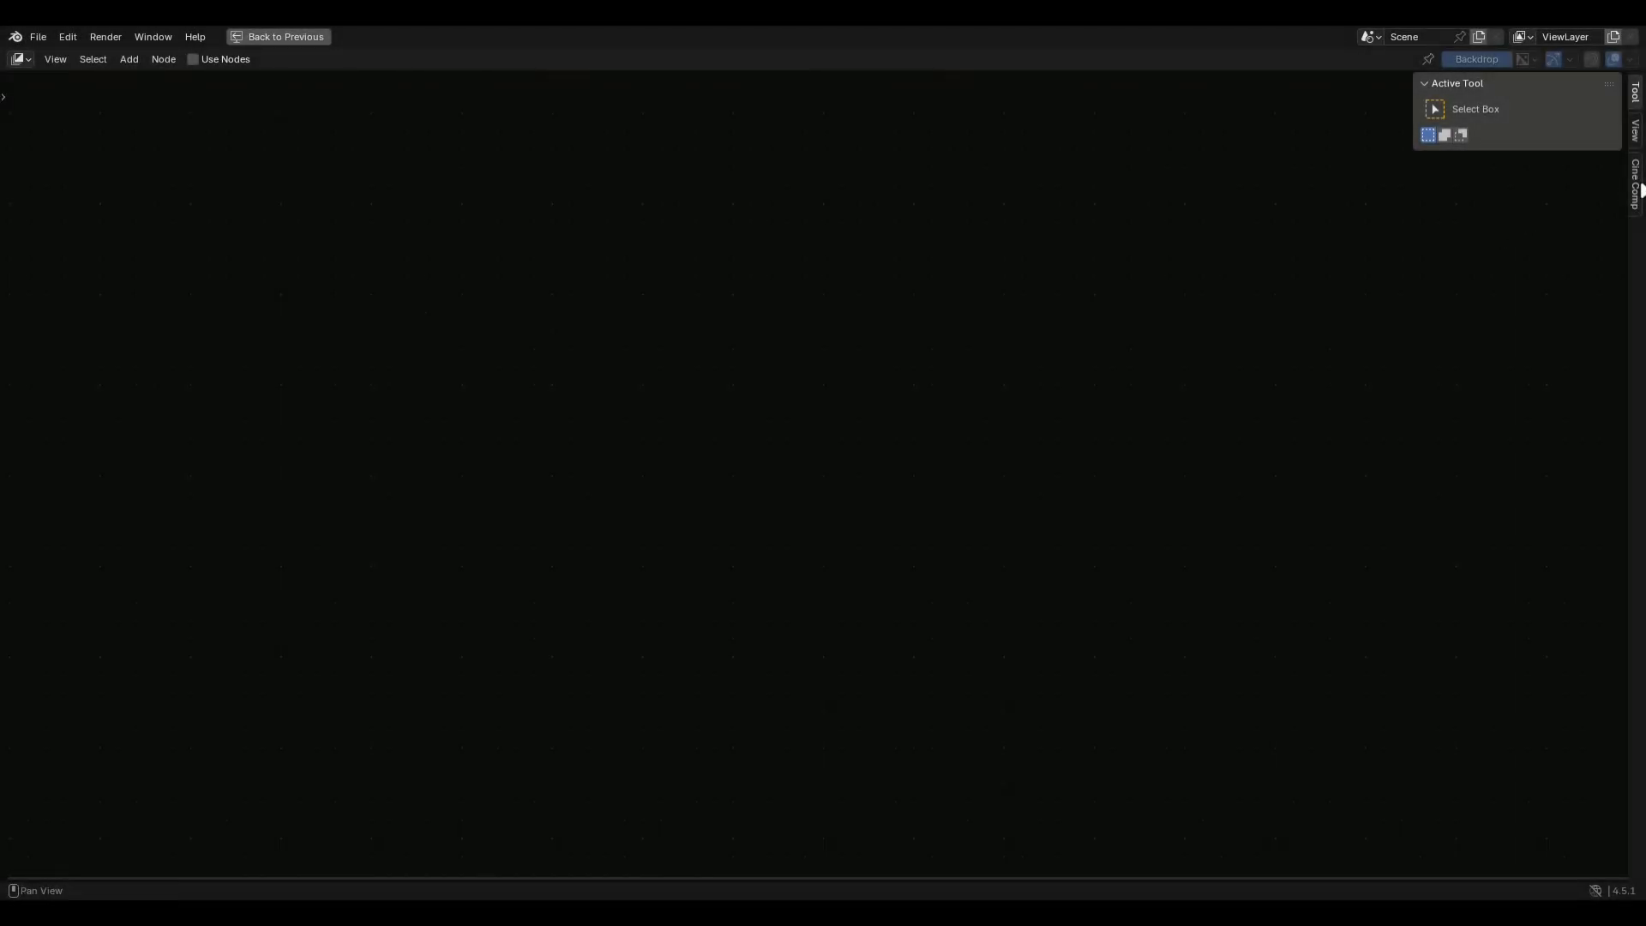
- Apply the effect to build the node tree and link Render Layers Alpha to the compositor's Alpha input
{"action": "left_click", "coordinate": [1637, 187]}
{"action": "left_click", "coordinate": [1529, 121]}
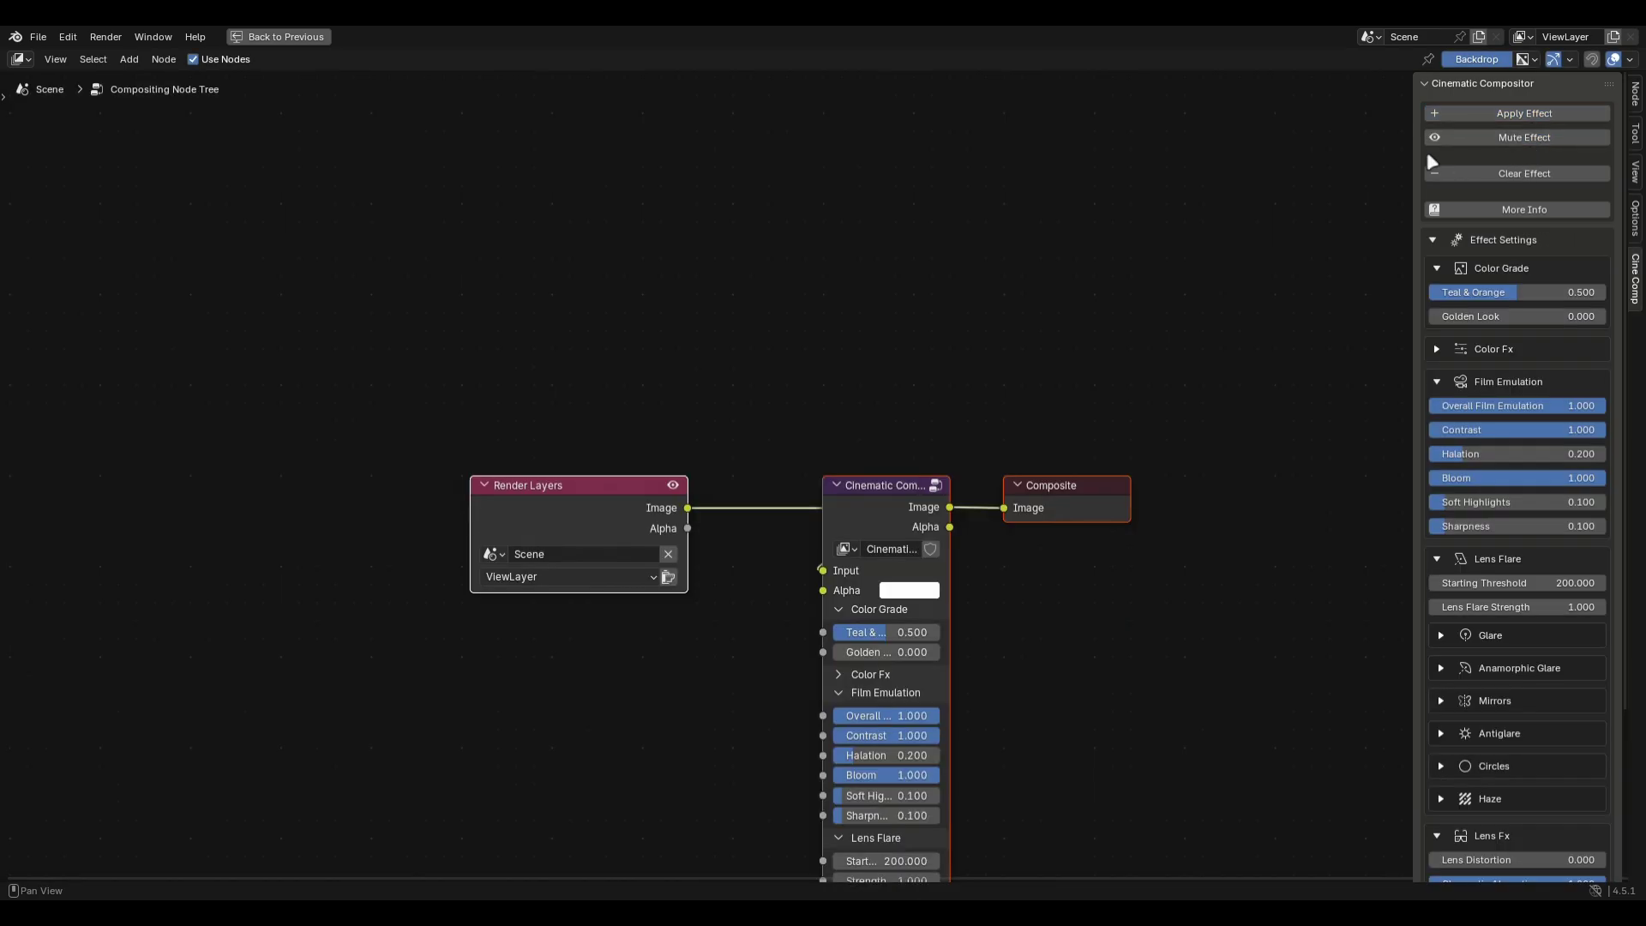
{"action": "key", "text": "n"}
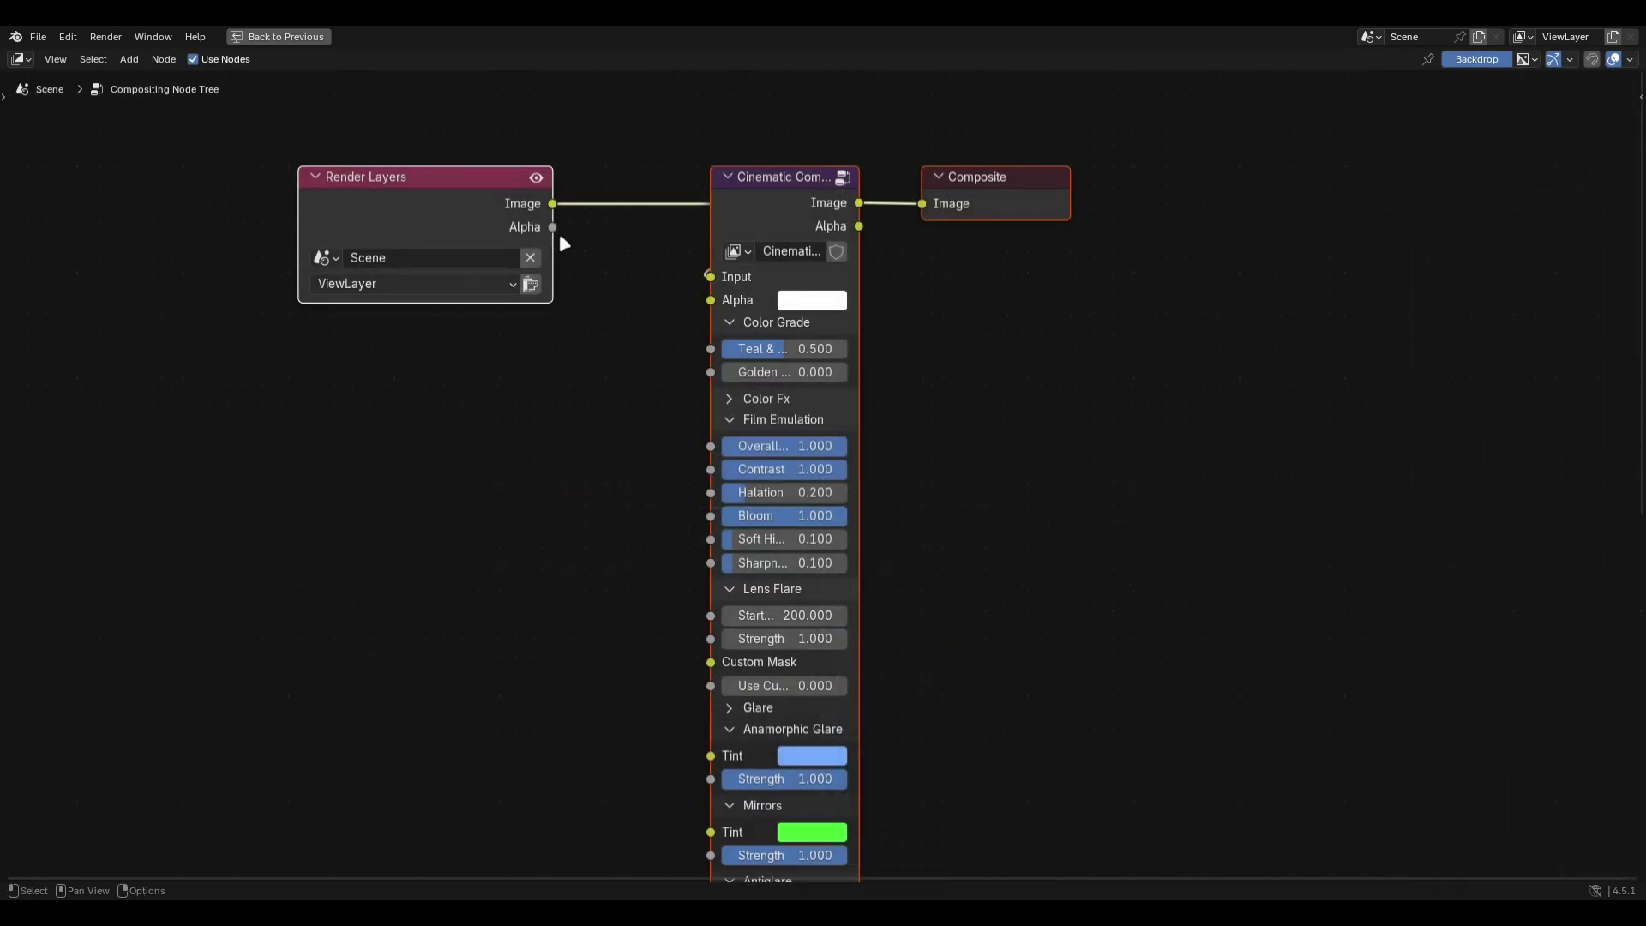
{"action": "left_click_drag", "start_coordinate": [559, 233], "coordinate": [717, 307]}
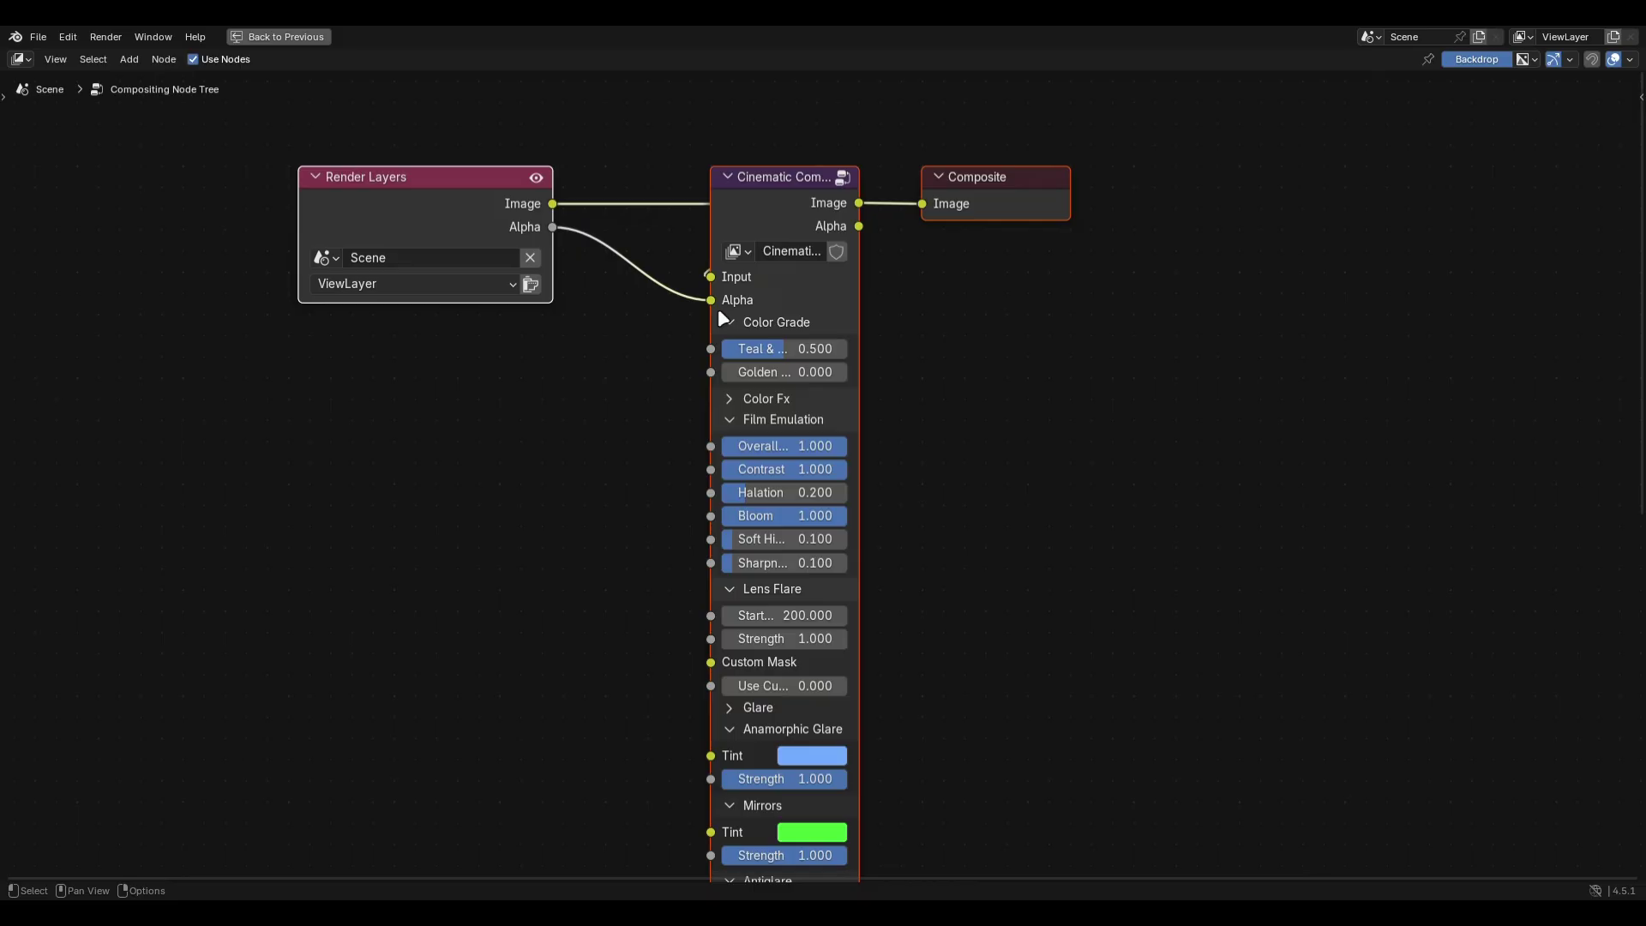
- Insert a Set Alpha node on the image link and feed it the compositor's Alpha output
{"action": "key", "text": "shift+a"}
{"action": "type", "text": "set alpha"}
{"action": "key", "text": "Return"}
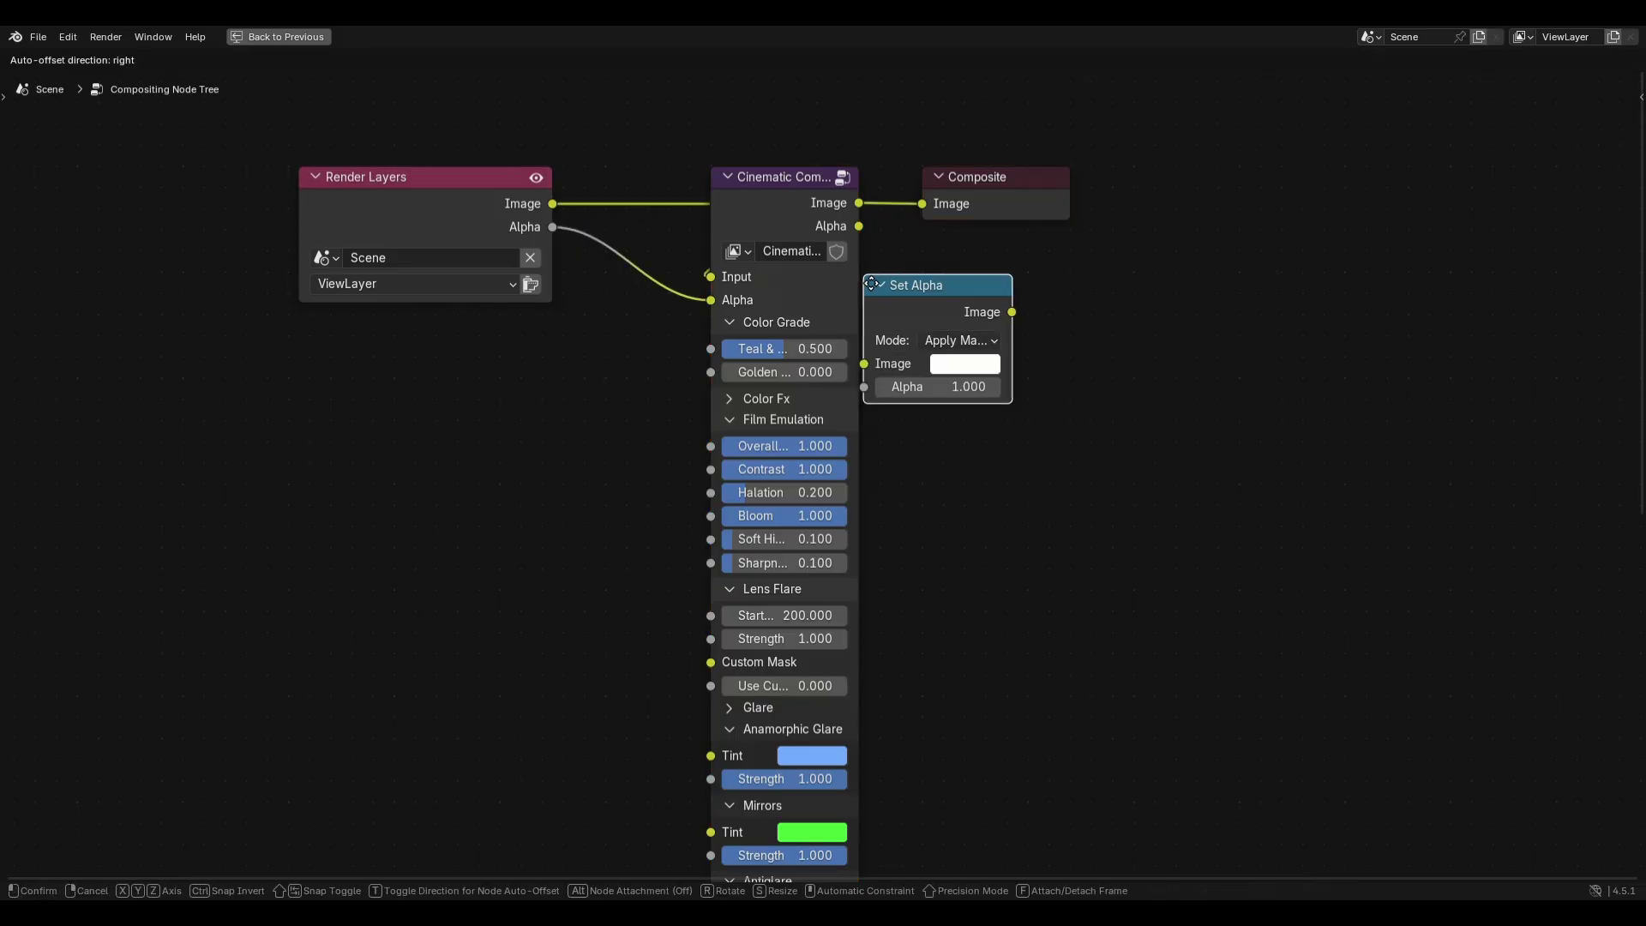
{"action": "left_click", "coordinate": [871, 203]}
{"action": "left_click_drag", "start_coordinate": [858, 227], "coordinate": [899, 305]}
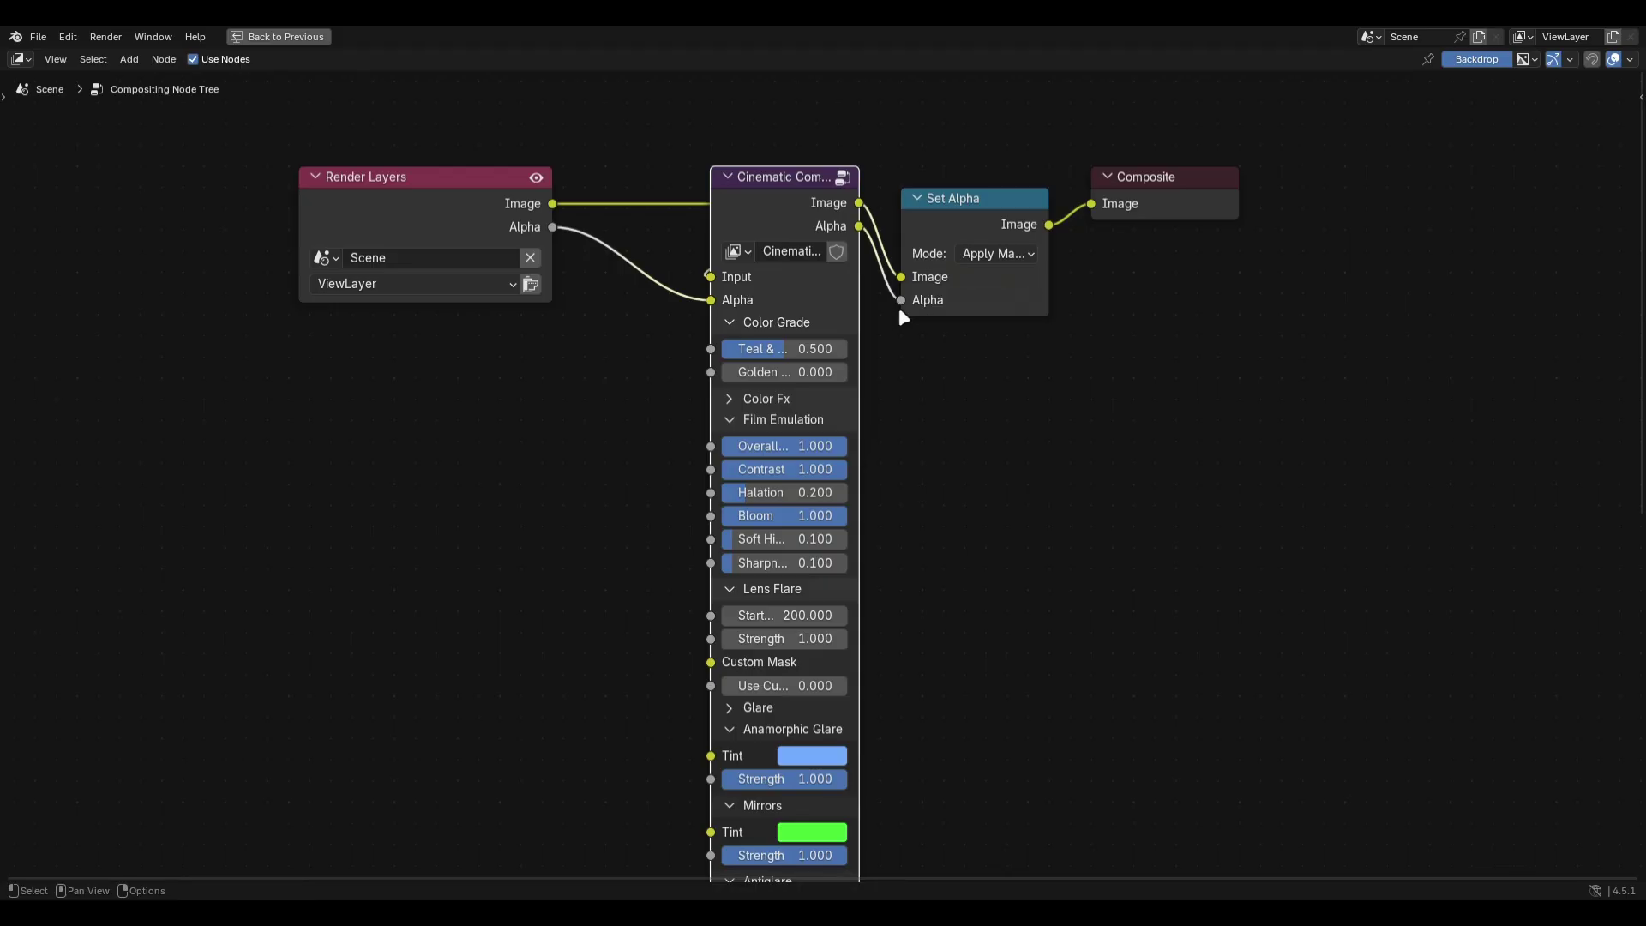
{"action": "left_click_drag", "start_coordinate": [766, 214], "coordinate": [810, 260]}
{"action": "right_click", "coordinate": [810, 260]}
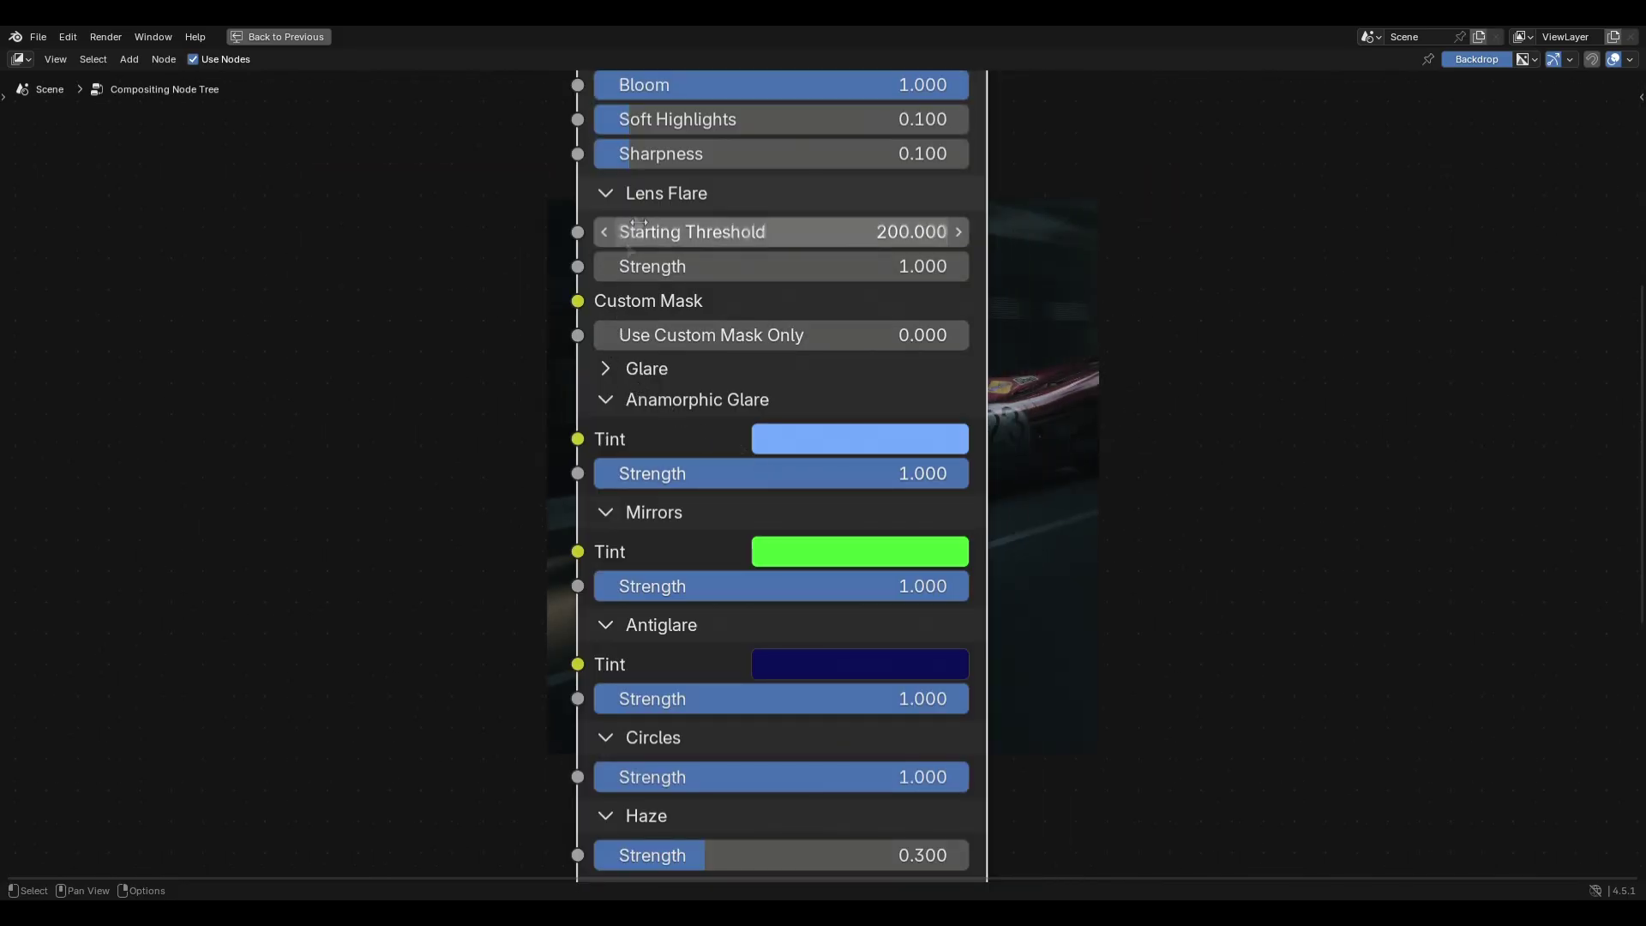
- Start a link from the Custom Mask input and resize the headlight mask shape
{"action": "left_click", "coordinate": [636, 192]}
{"action": "left_click", "coordinate": [636, 192]}
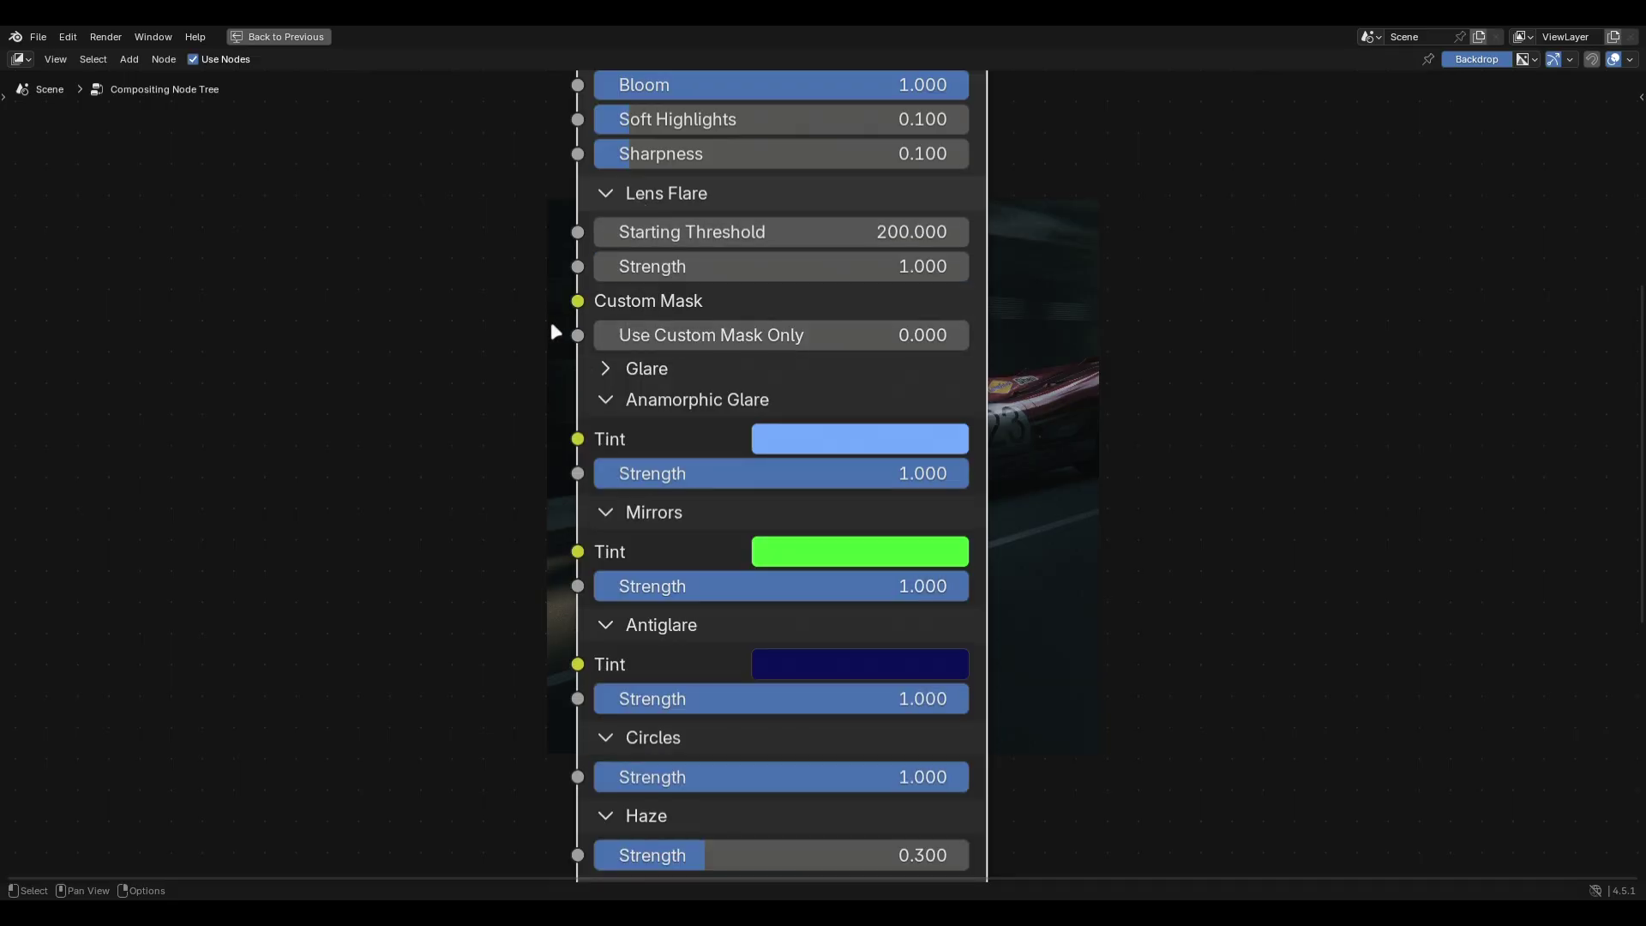
{"action": "left_click_drag", "start_coordinate": [577, 301], "coordinate": [383, 367]}
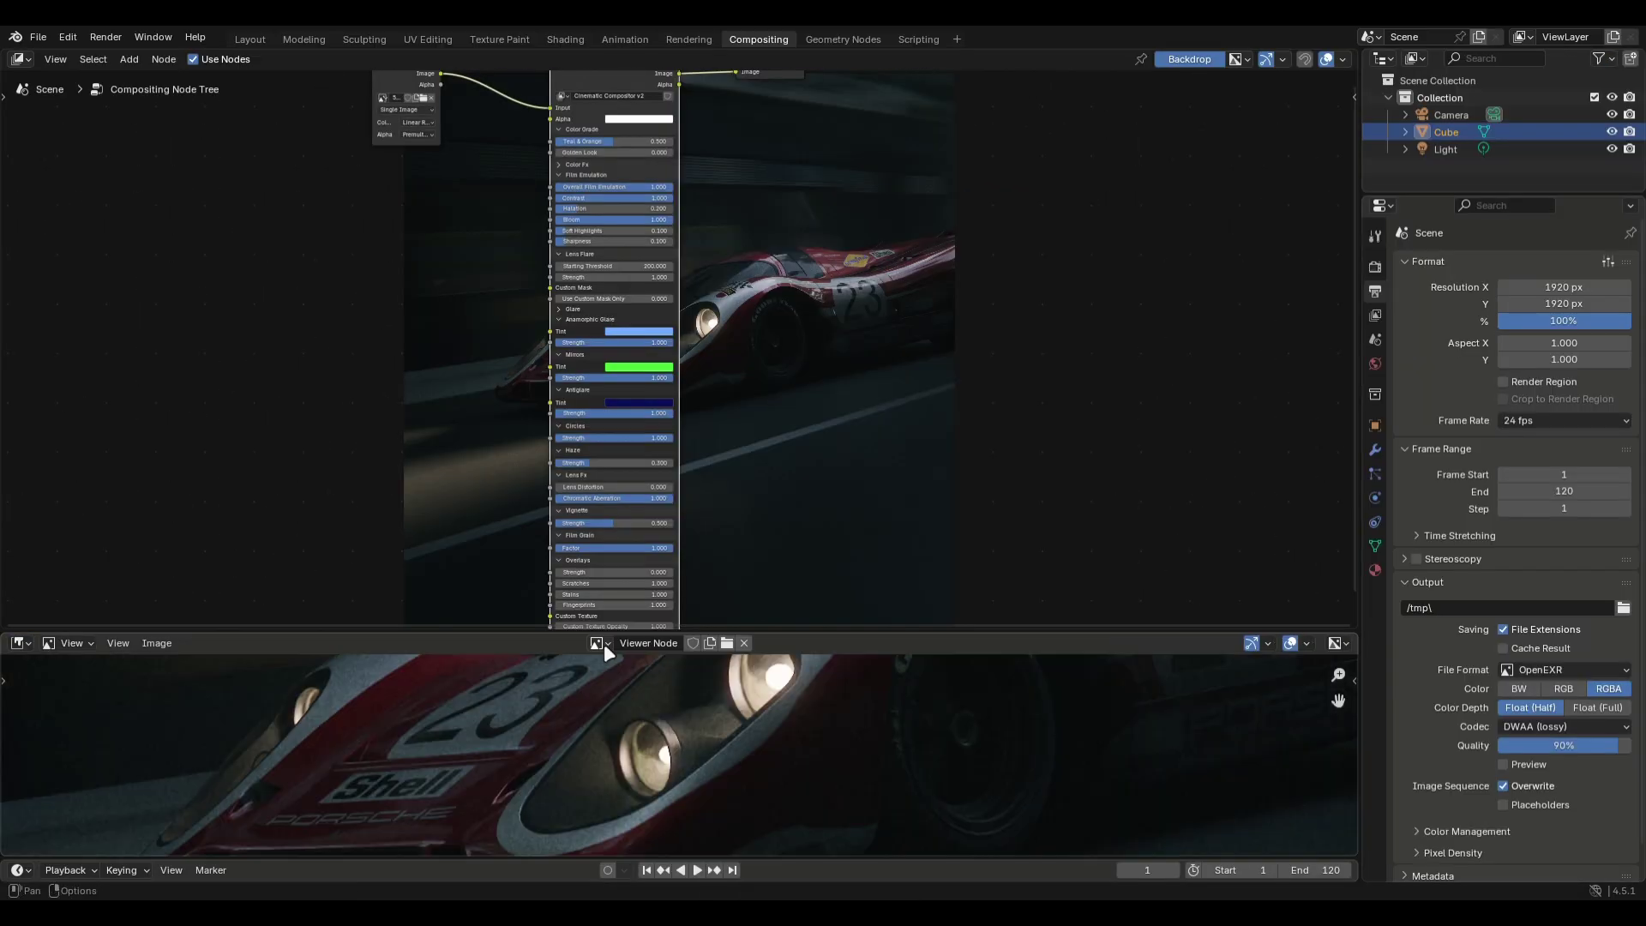
{"action": "scroll", "coordinate": [701, 729], "scroll_direction": "down", "scroll_amount": 2}
{"action": "scroll", "coordinate": [753, 691], "scroll_direction": "up", "scroll_amount": 5}
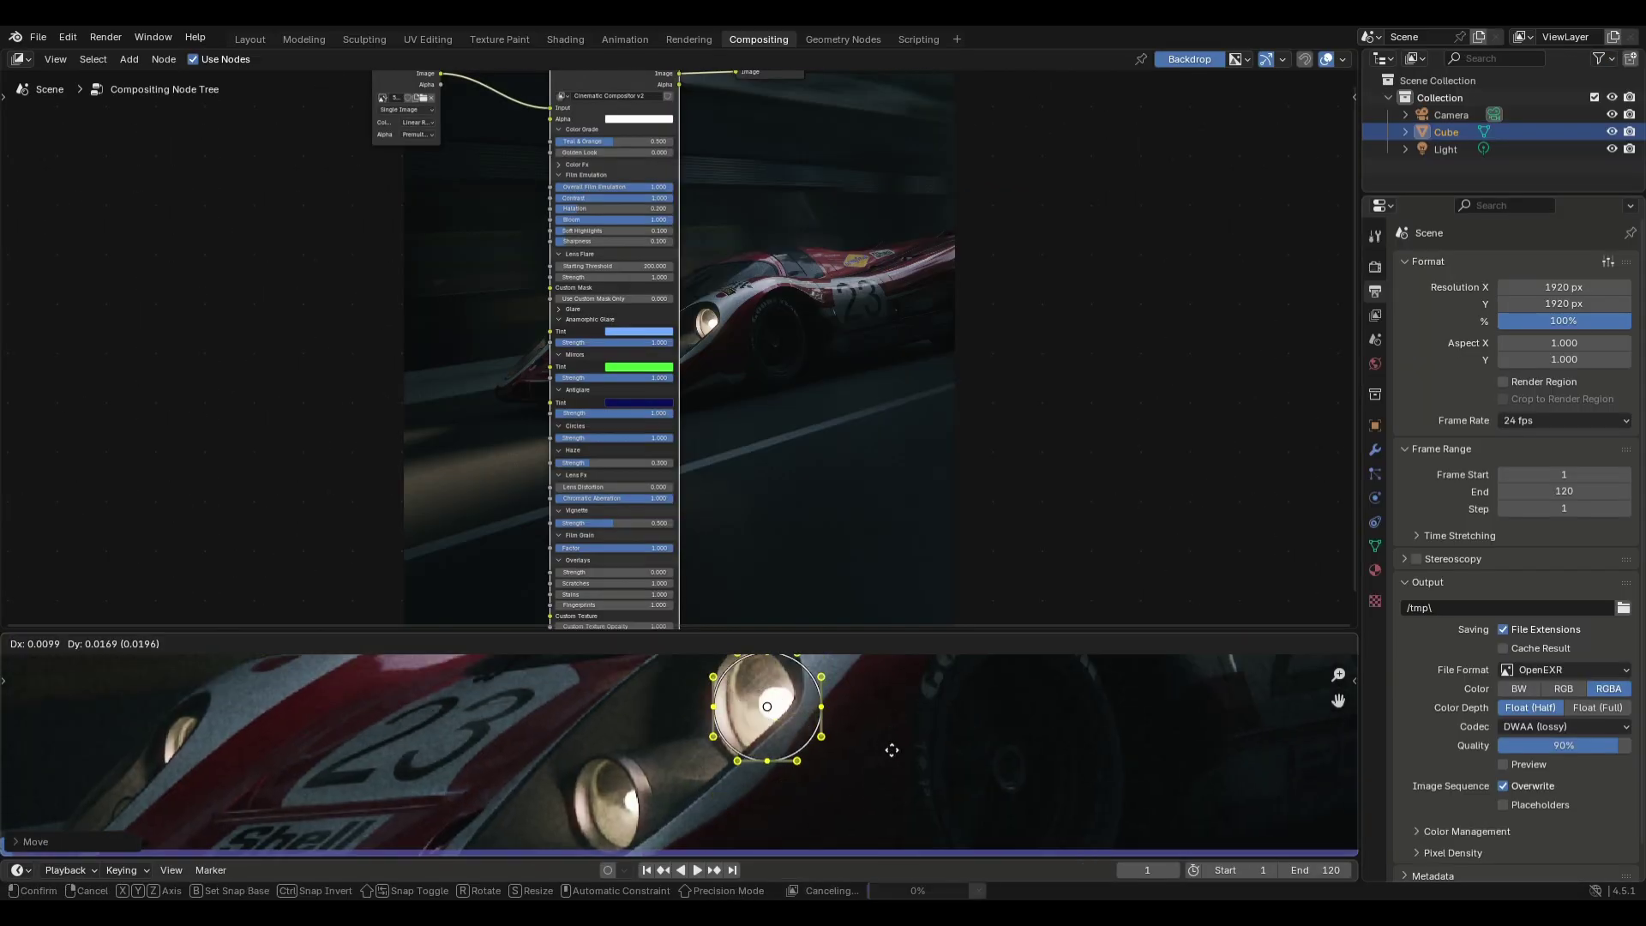
{"action": "key", "text": "s"}
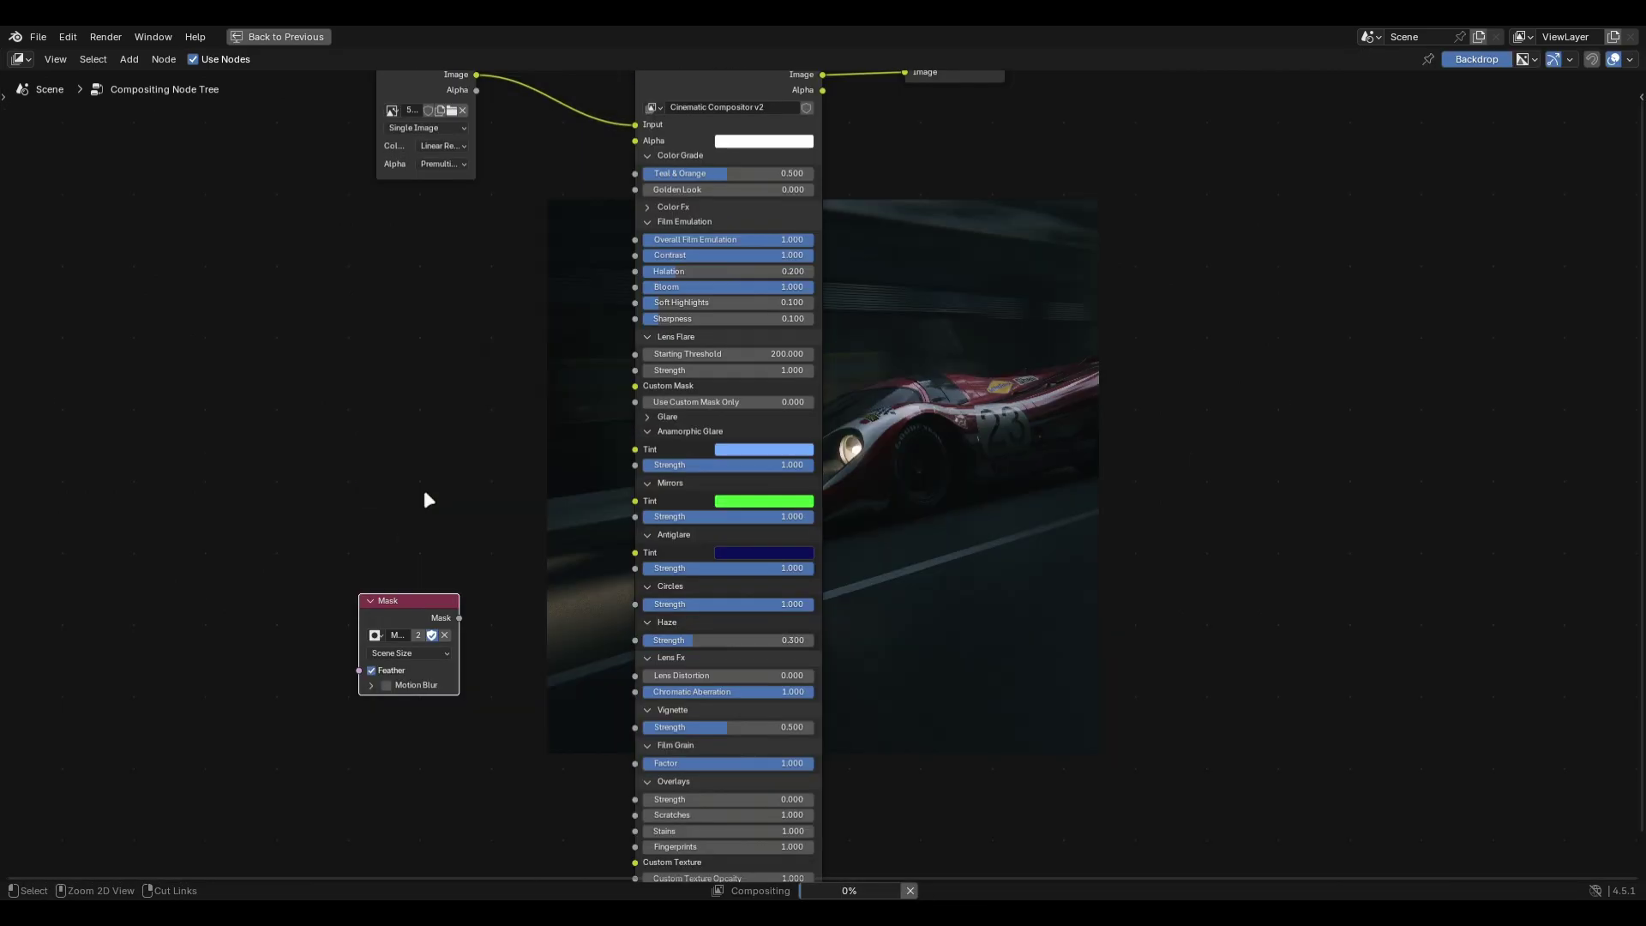
{"action": "scroll", "coordinate": [900, 566], "scroll_direction": "up", "scroll_amount": 2}
- Delete the temporary Viewer node and connect the Mask output to Custom Mask
{"action": "middle_click_drag", "start_coordinate": [900, 566], "coordinate": [943, 478]}
{"action": "scroll", "coordinate": [860, 492], "scroll_direction": "down", "scroll_amount": 1}
{"action": "left_click", "coordinate": [523, 491]}
{"action": "key", "text": "x"}
{"action": "left_click_drag", "start_coordinate": [450, 551], "coordinate": [625, 321]}
{"action": "scroll", "coordinate": [664, 512], "scroll_direction": "up", "scroll_amount": 3}
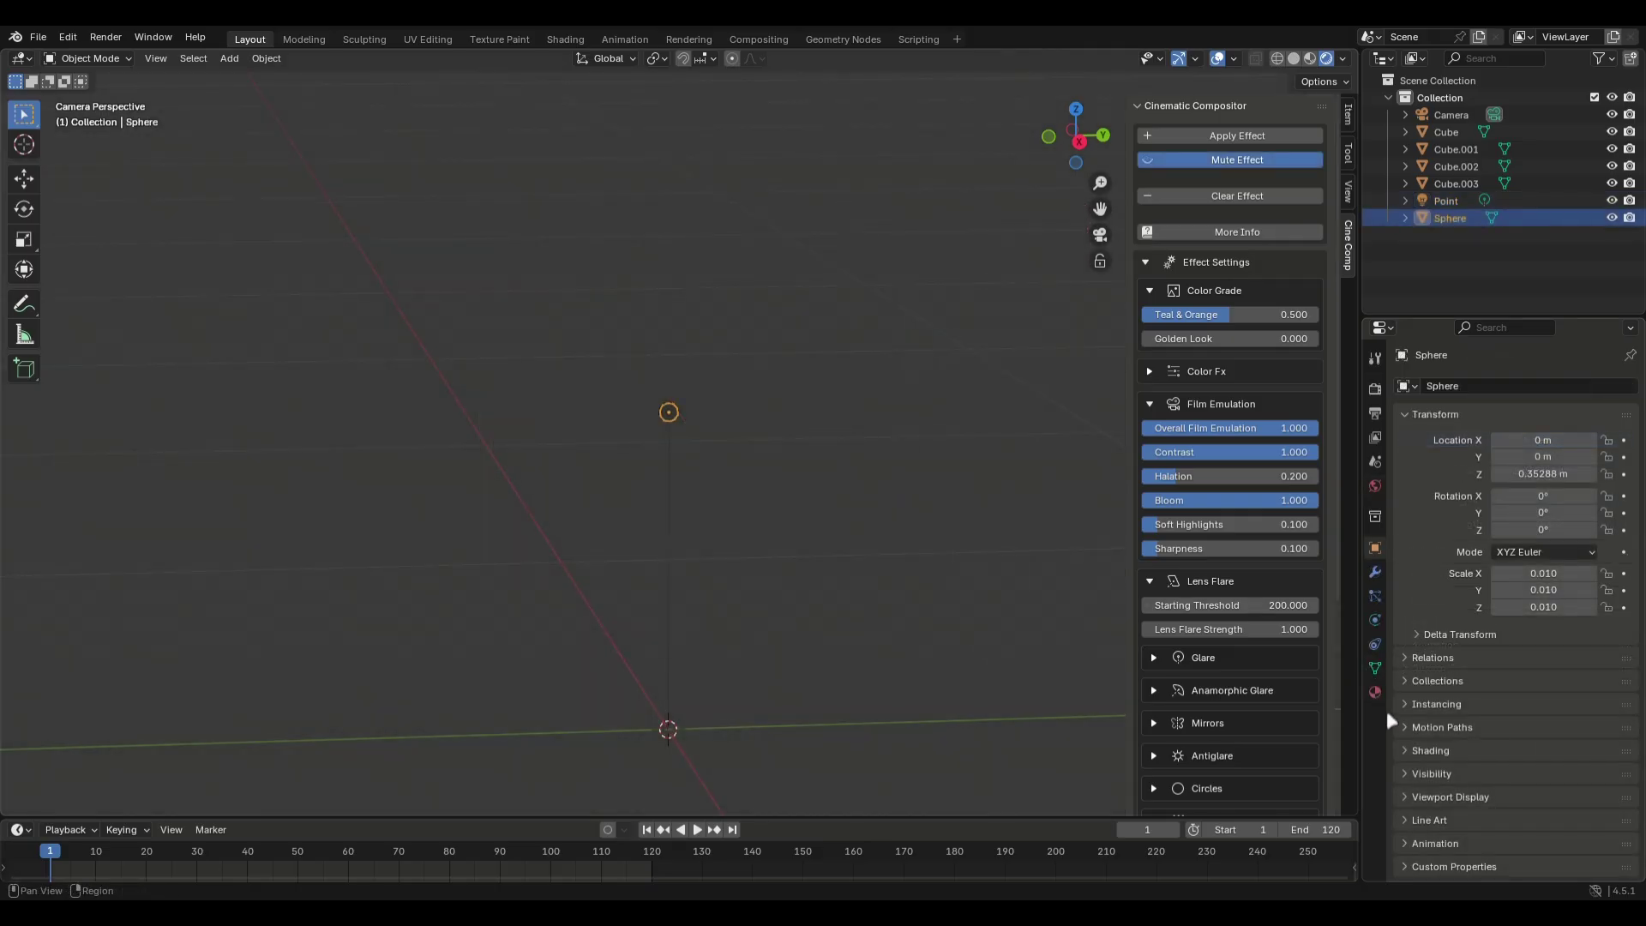
- Give the sphere a new Emission material
{"action": "left_click", "coordinate": [1375, 692]}
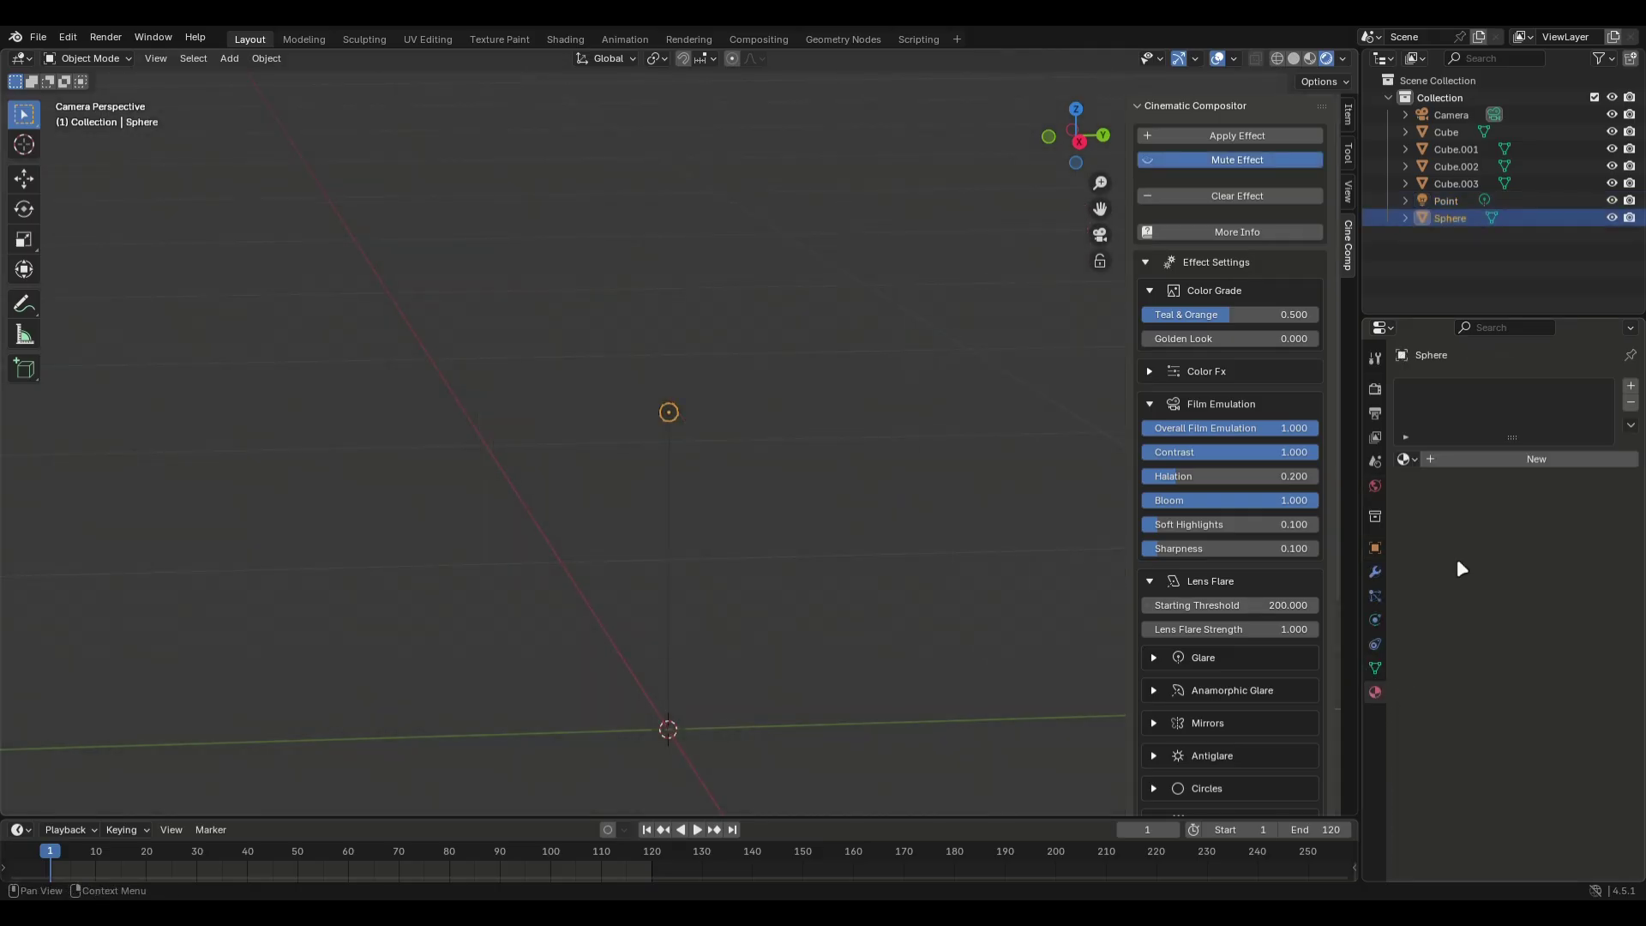
{"action": "left_click", "coordinate": [1466, 467]}
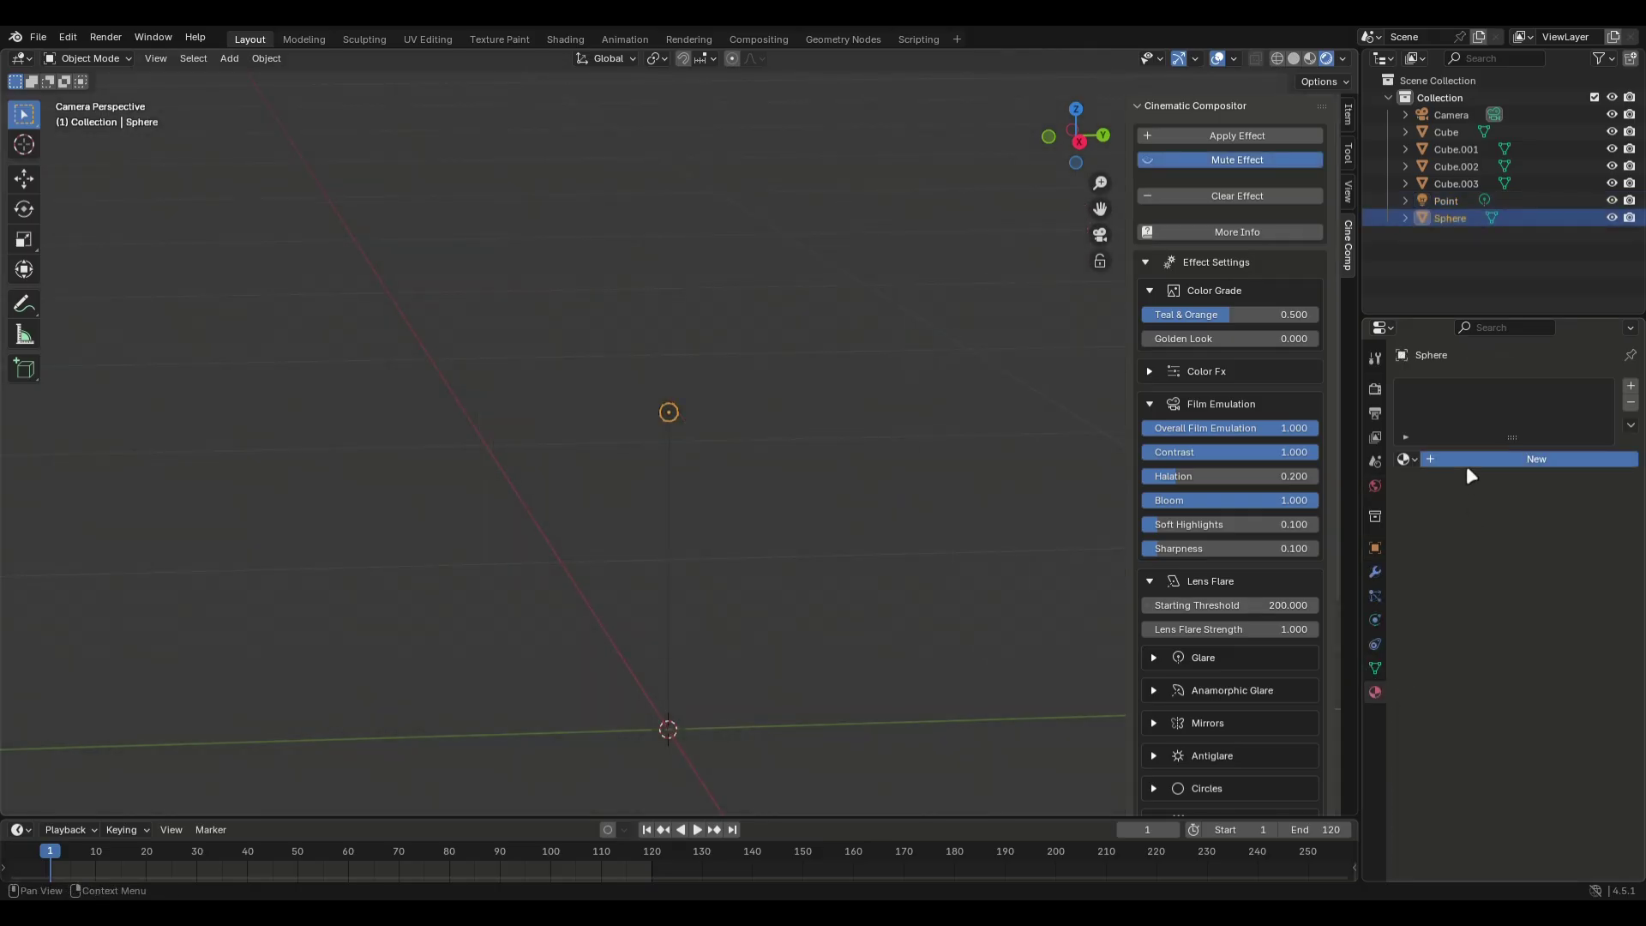
{"action": "left_click", "coordinate": [1525, 533]}
{"action": "left_click", "coordinate": [1523, 542]}
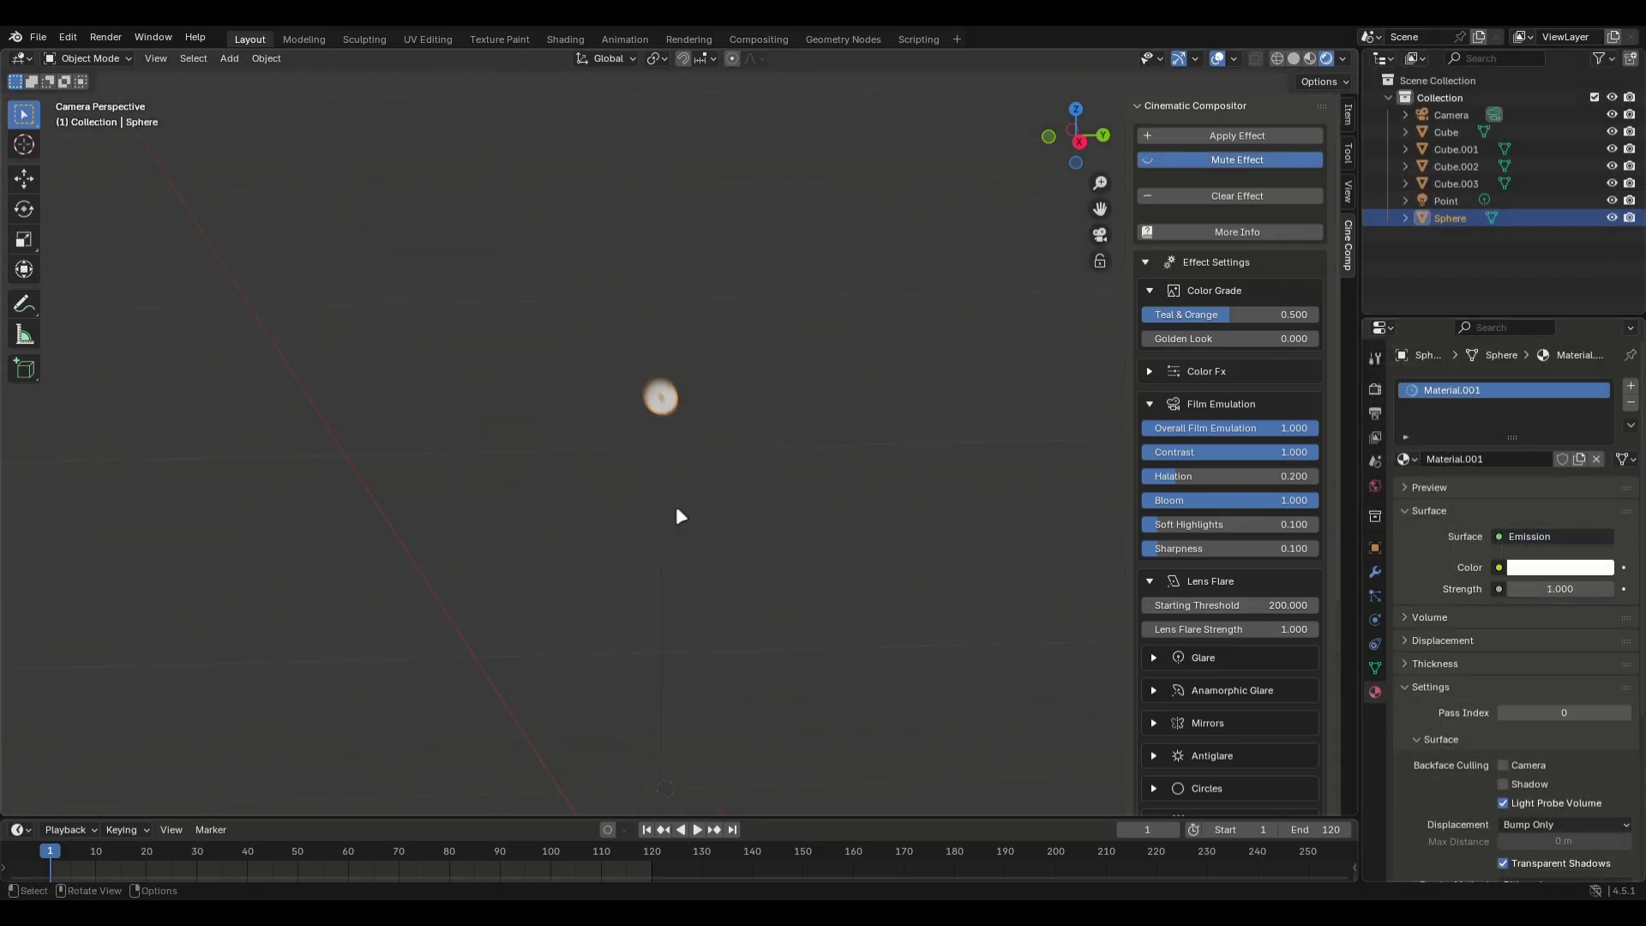
- Hide Cube.002 and Cube.003
{"action": "left_click", "coordinate": [368, 576]}
{"action": "left_click", "coordinate": [974, 431]}
{"action": "left_click", "coordinate": [1051, 439], "text": "shift"}
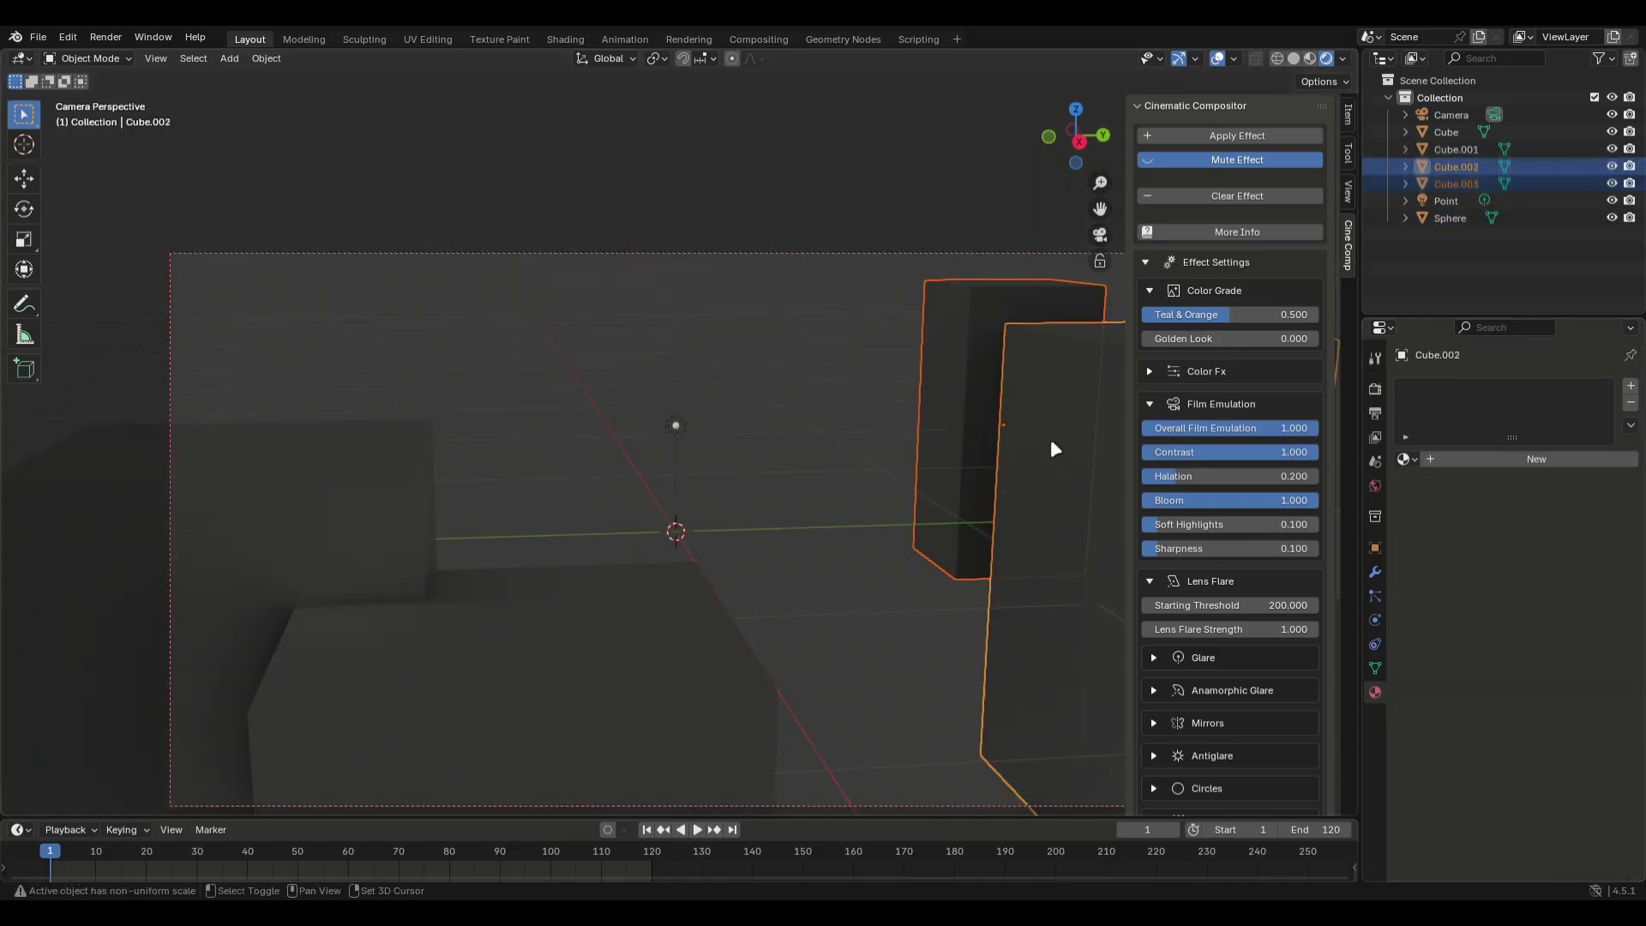
{"action": "key", "text": "h"}
{"action": "scroll", "coordinate": [672, 585], "scroll_direction": "down", "scroll_amount": 2}
- Give Cube.001 and Cube a new black Emission material
{"action": "left_click", "coordinate": [676, 595]}
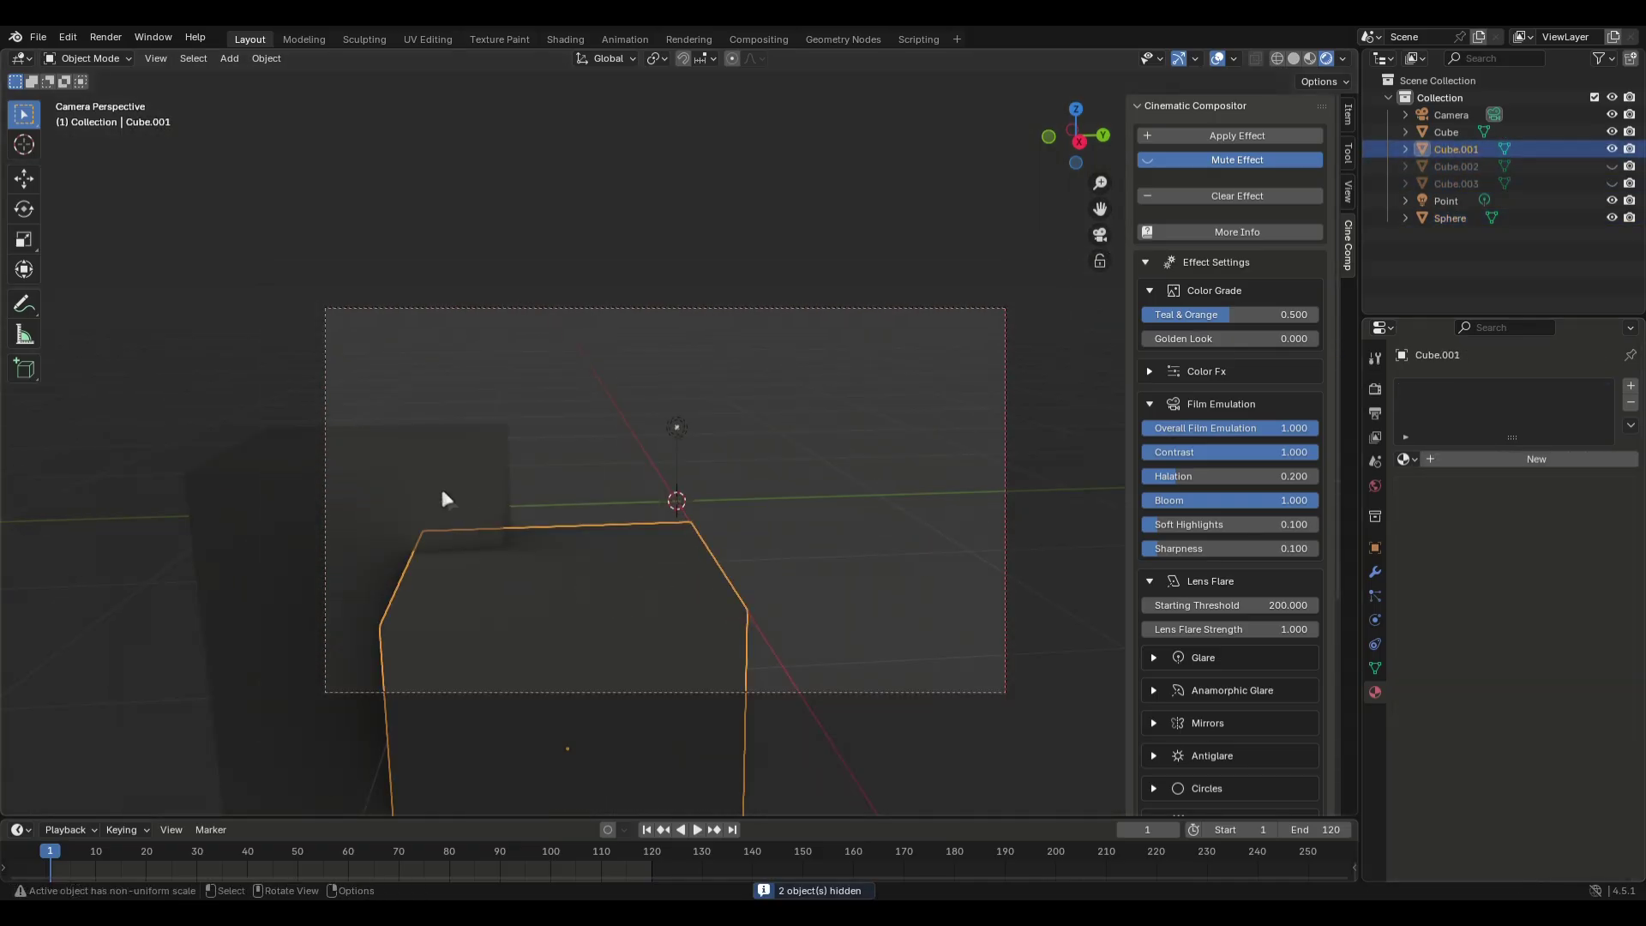
{"action": "left_click", "coordinate": [438, 485], "text": "shift"}
{"action": "left_click", "coordinate": [1535, 467]}
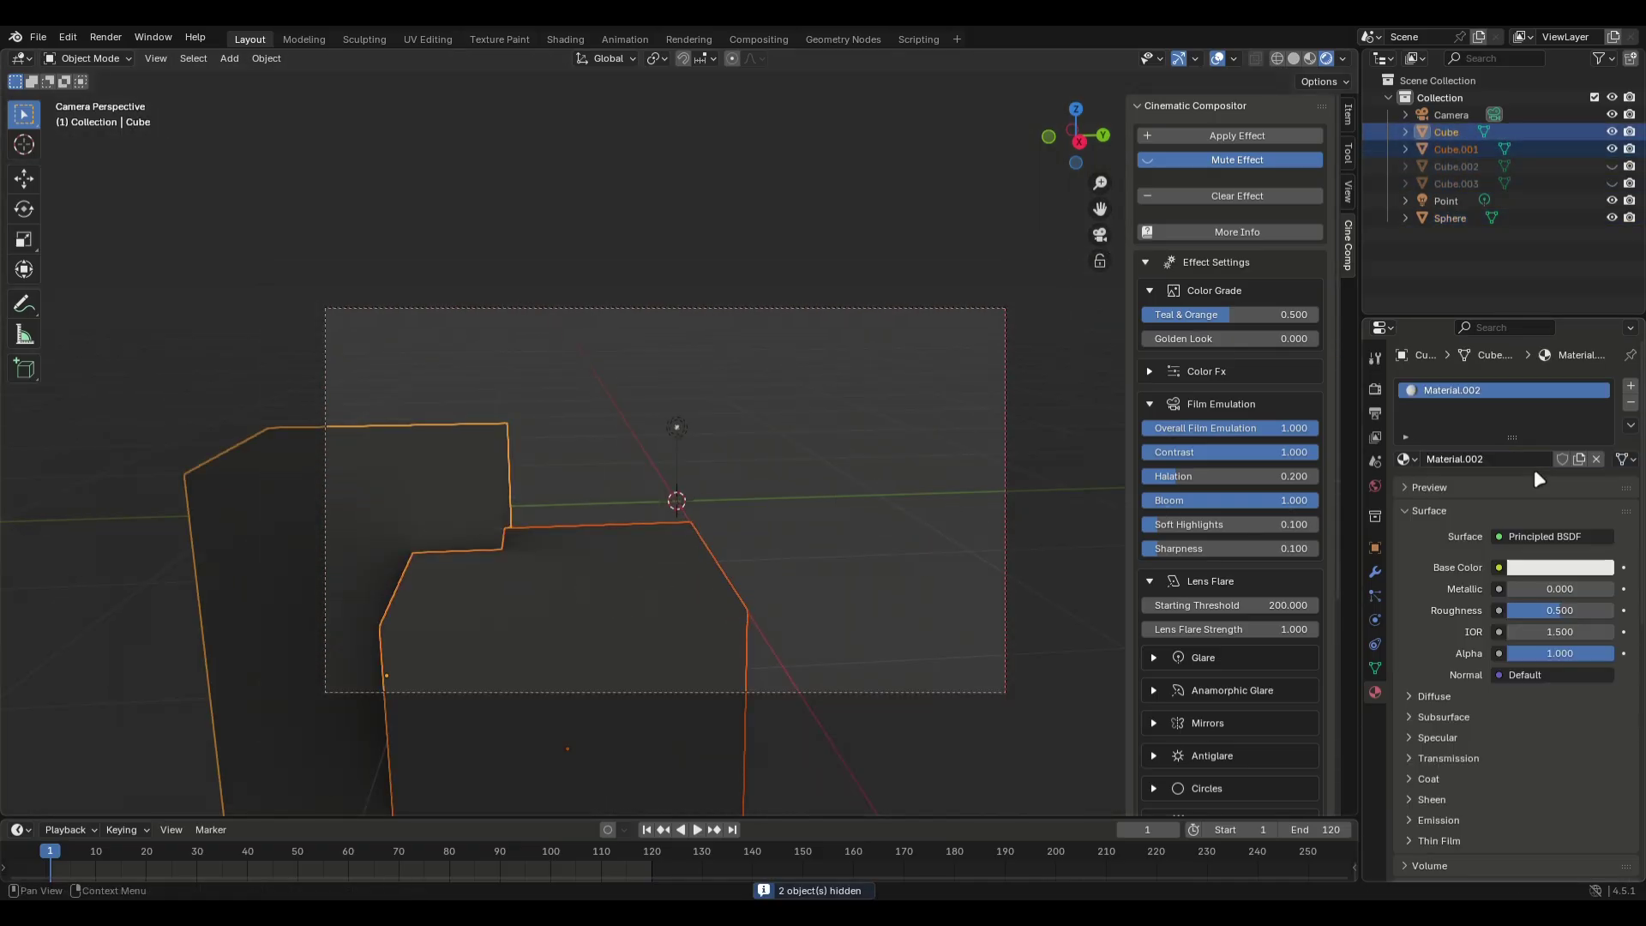
{"action": "left_click", "coordinate": [1554, 536]}
{"action": "left_click", "coordinate": [1543, 416]}
{"action": "left_click", "coordinate": [1556, 568]}
{"action": "scroll", "coordinate": [1557, 569], "scroll_direction": "down", "scroll_amount": 5}
{"action": "scroll", "coordinate": [1557, 570], "scroll_direction": "down", "scroll_amount": 2}
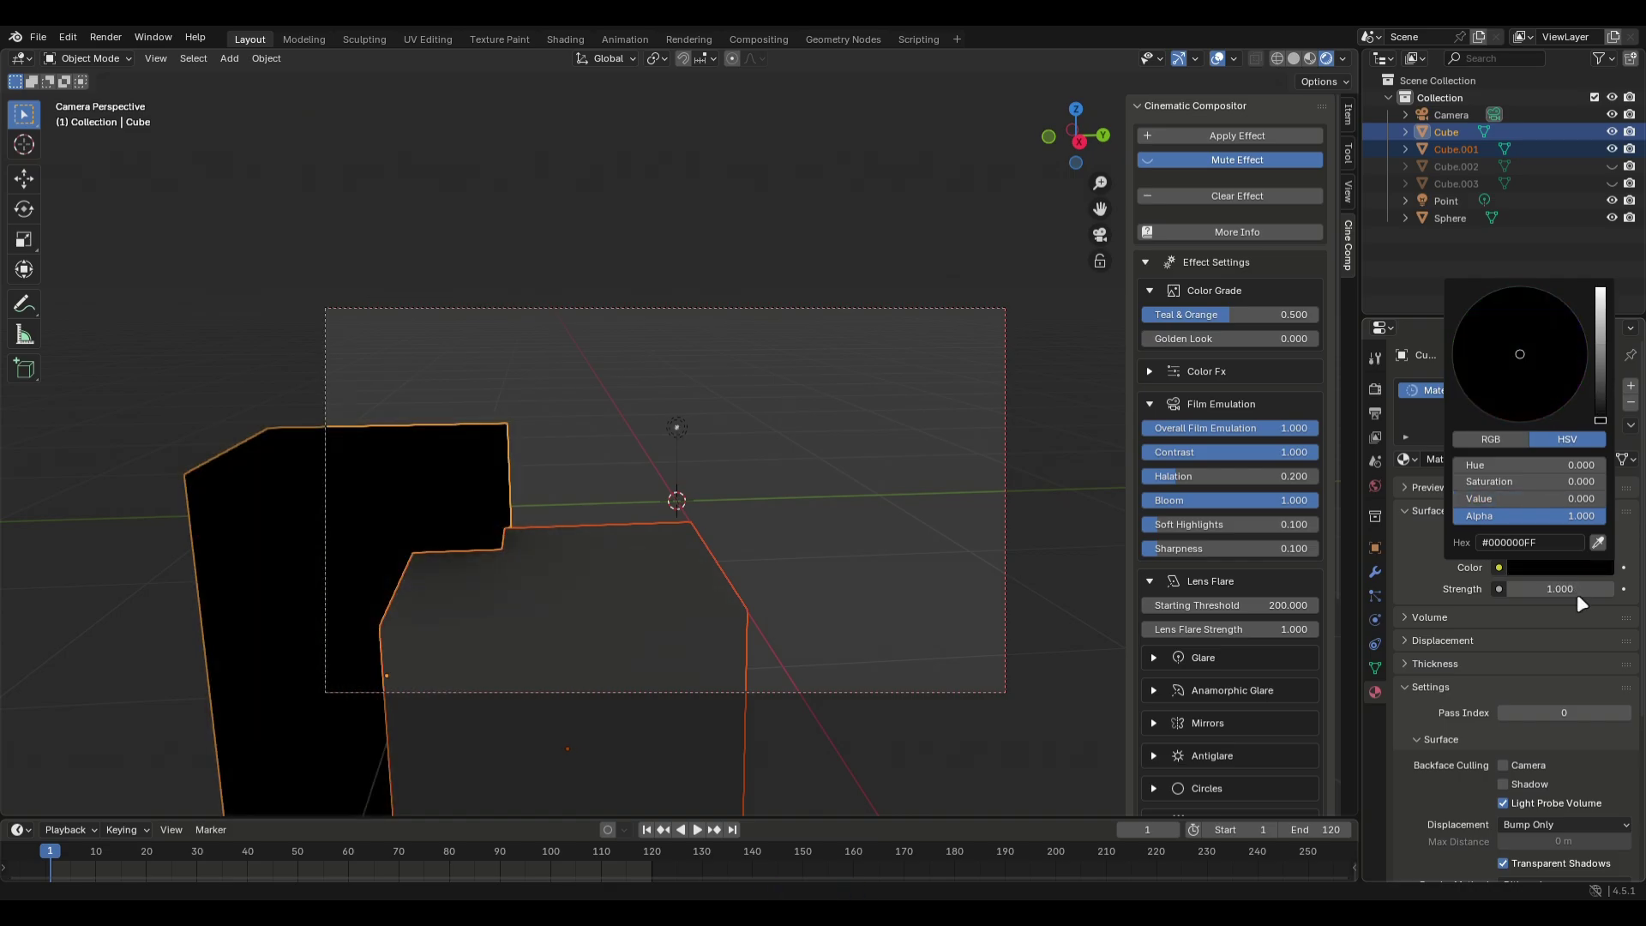
- Set the colour management View Transform to Standard
{"action": "left_click", "coordinate": [503, 588]}
{"action": "left_click", "coordinate": [1375, 389]}
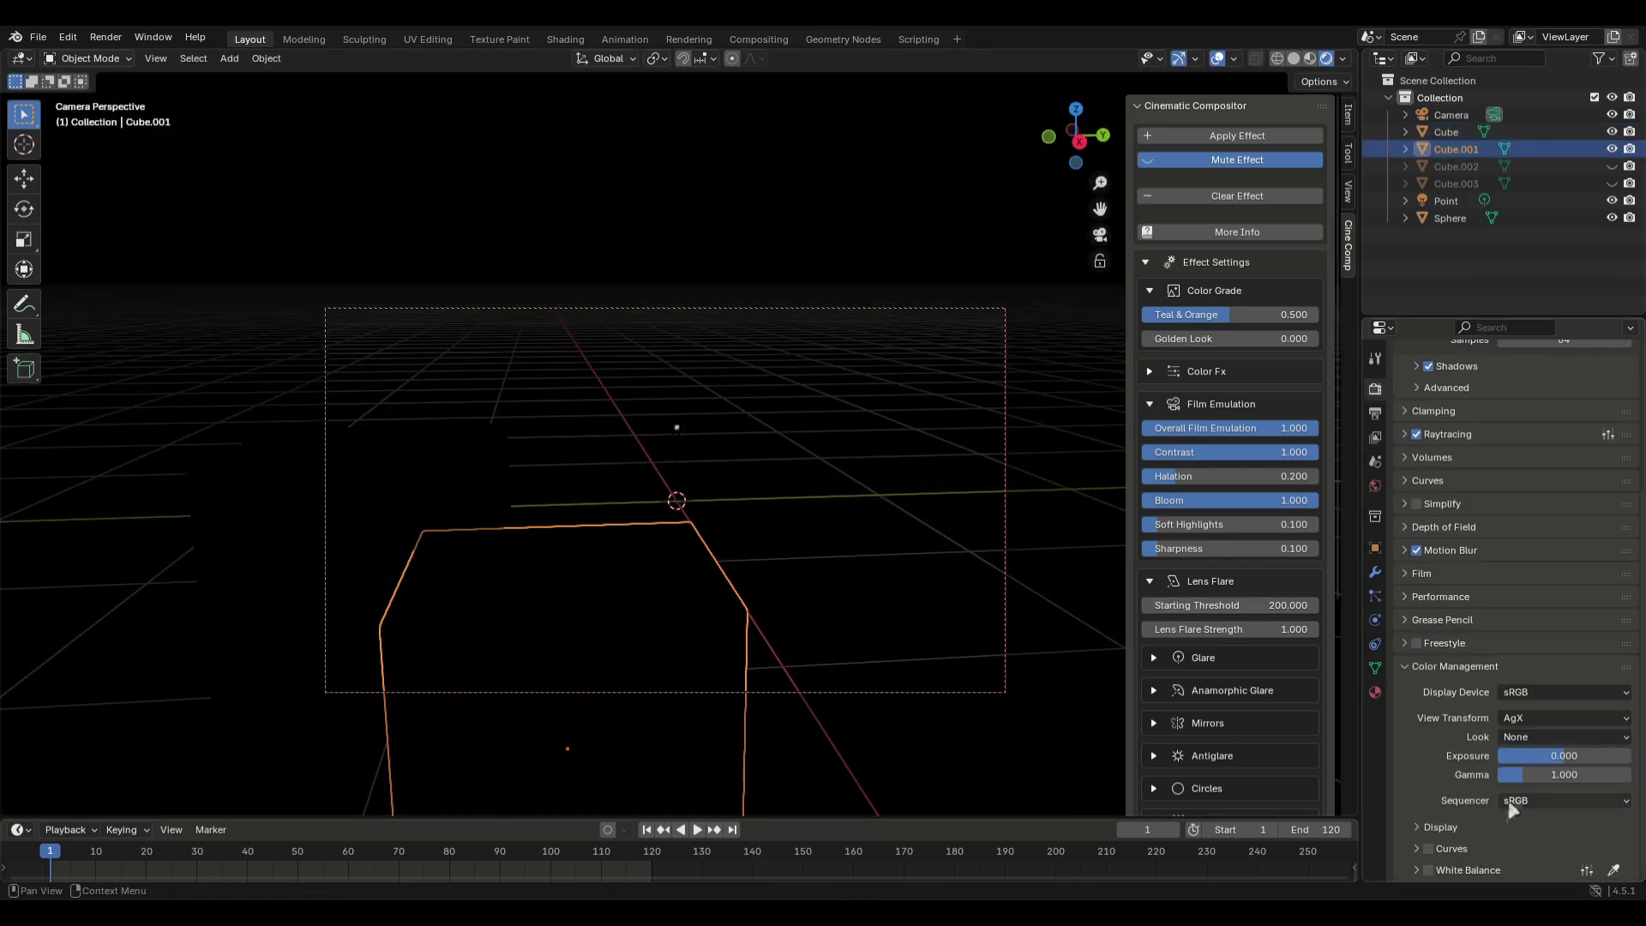
{"action": "left_click", "coordinate": [1540, 724]}
{"action": "left_click", "coordinate": [1536, 739]}
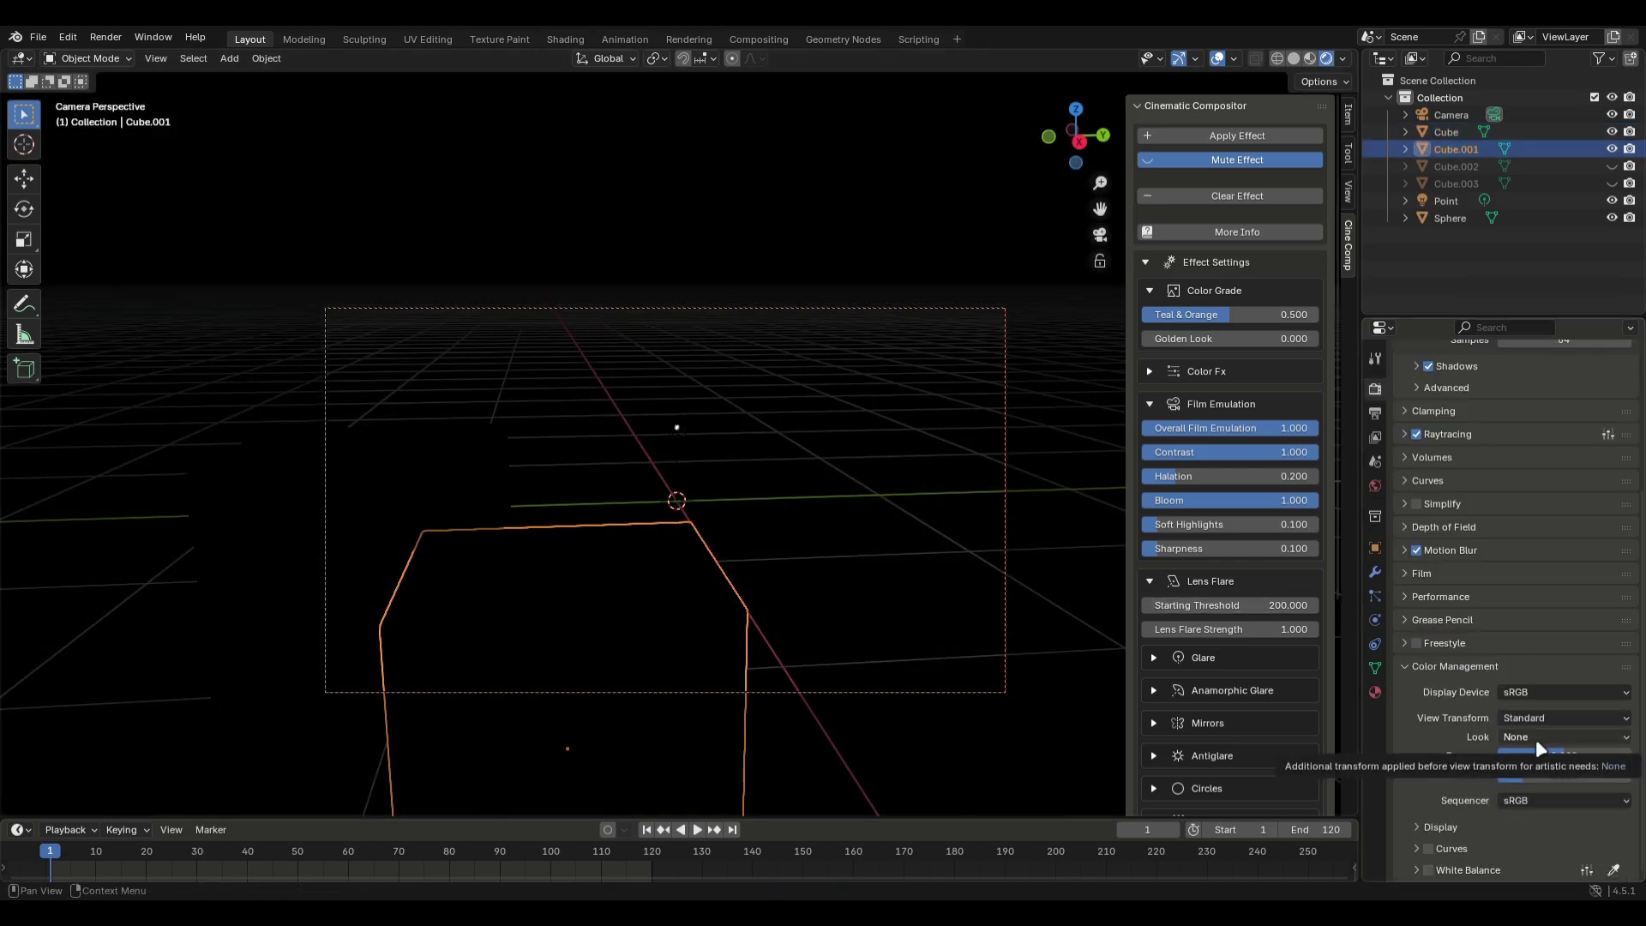
{"action": "left_click", "coordinate": [1375, 413]}
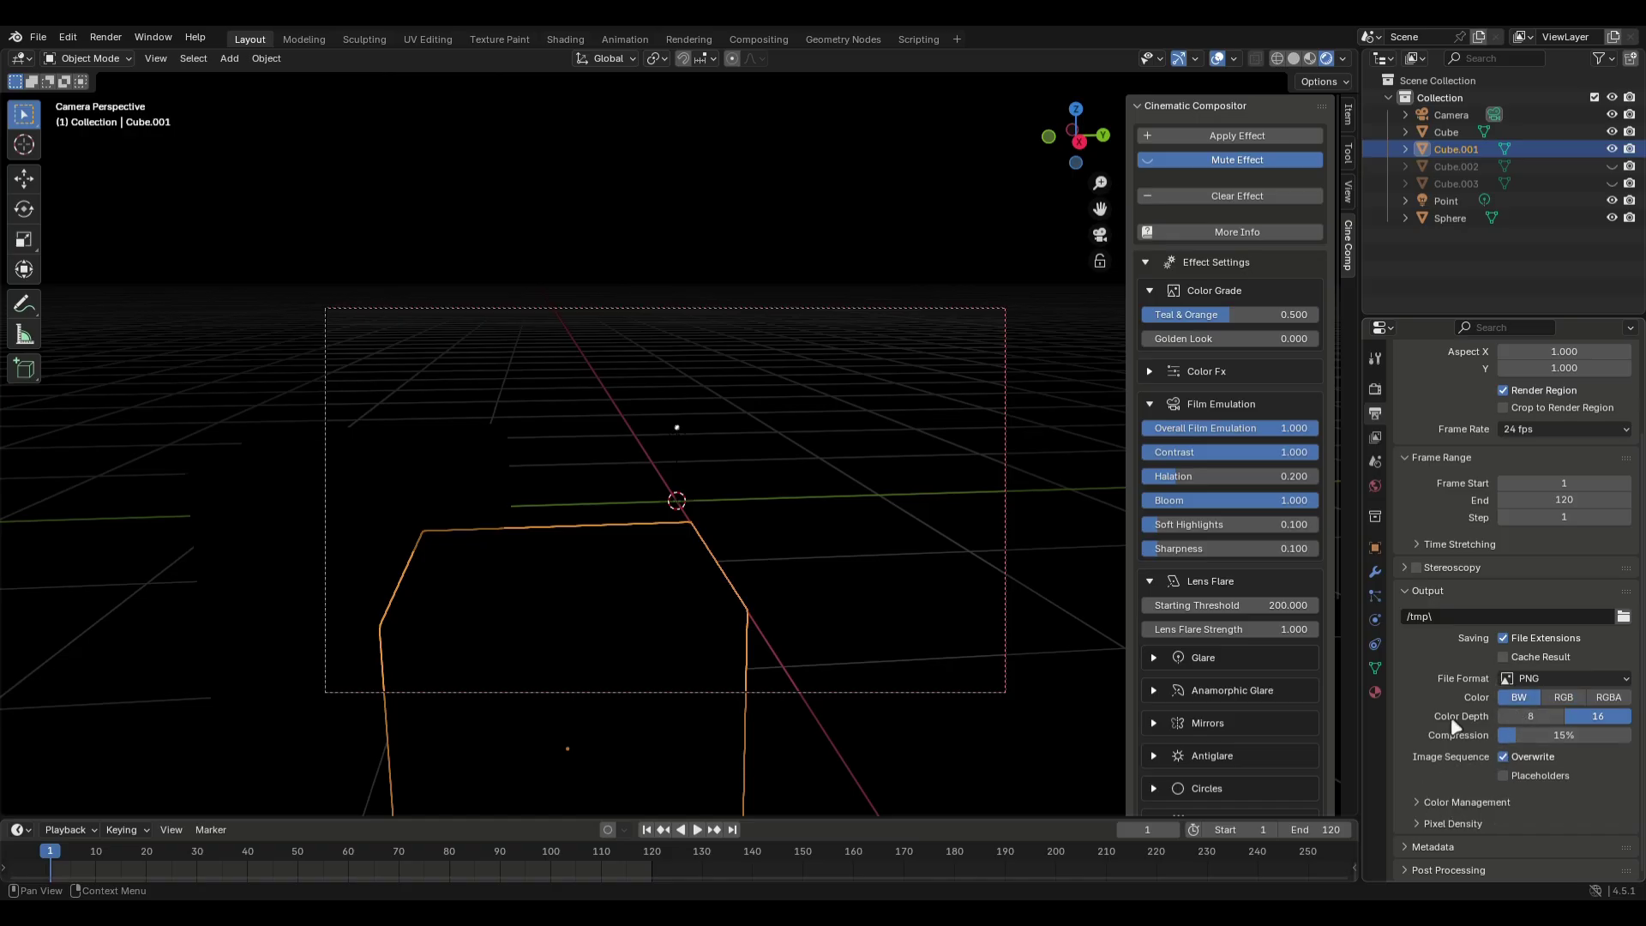
- Render the current viewport to an image with Viewport Render Image
{"action": "left_click", "coordinate": [1309, 60]}
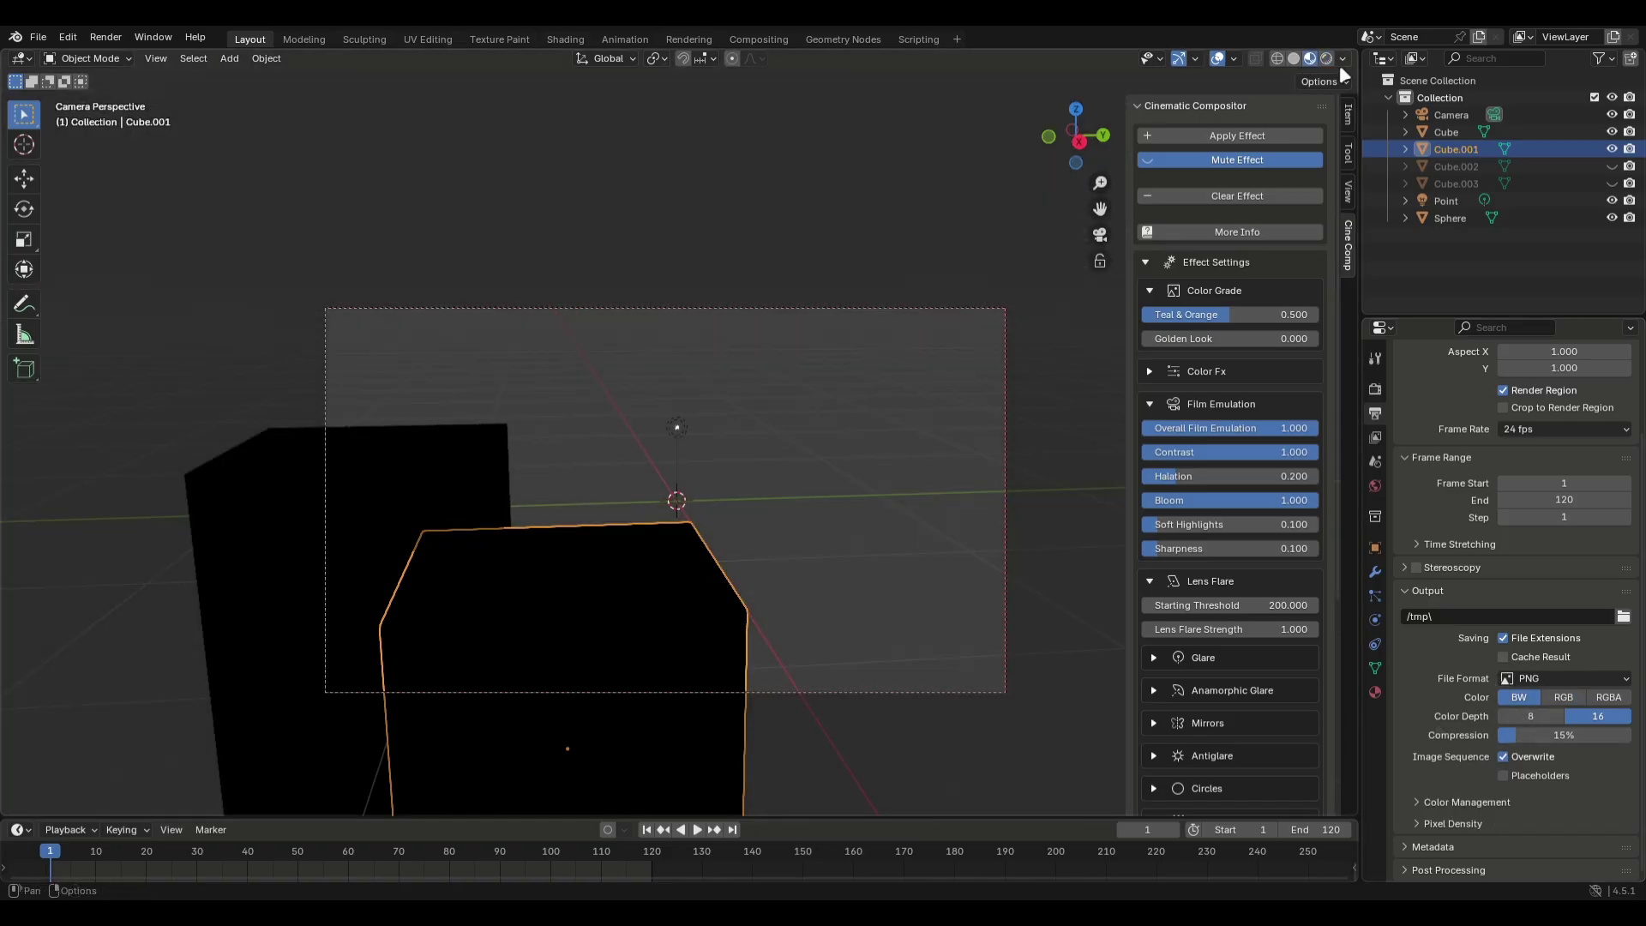
{"action": "left_click", "coordinate": [1342, 60]}
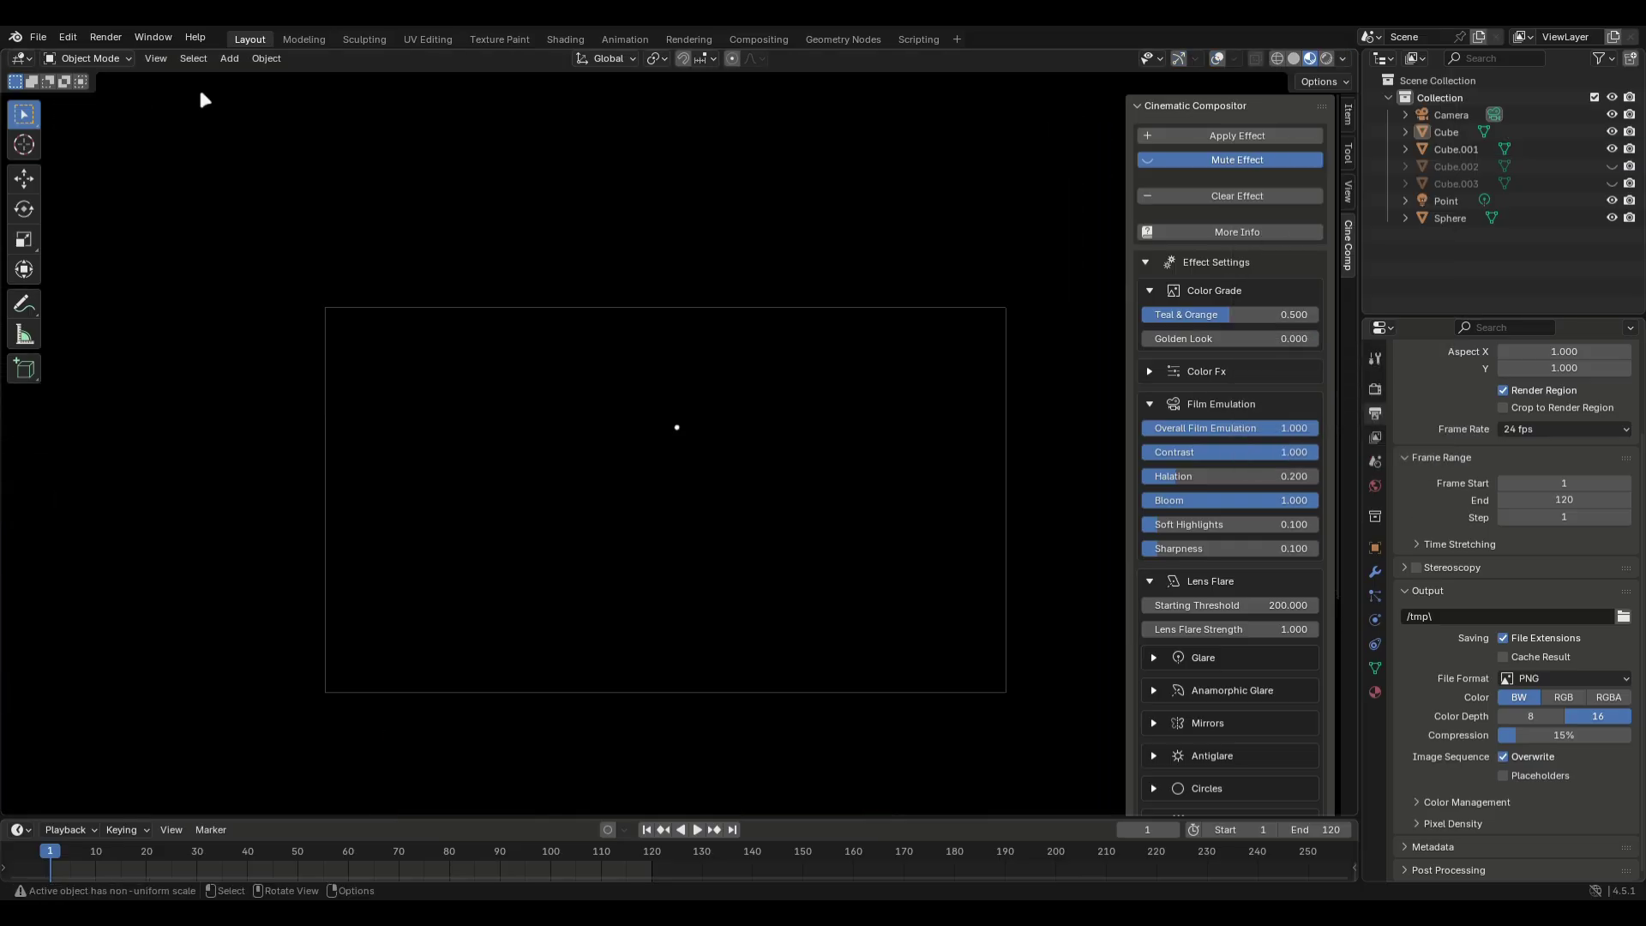
{"action": "left_click", "coordinate": [166, 64]}
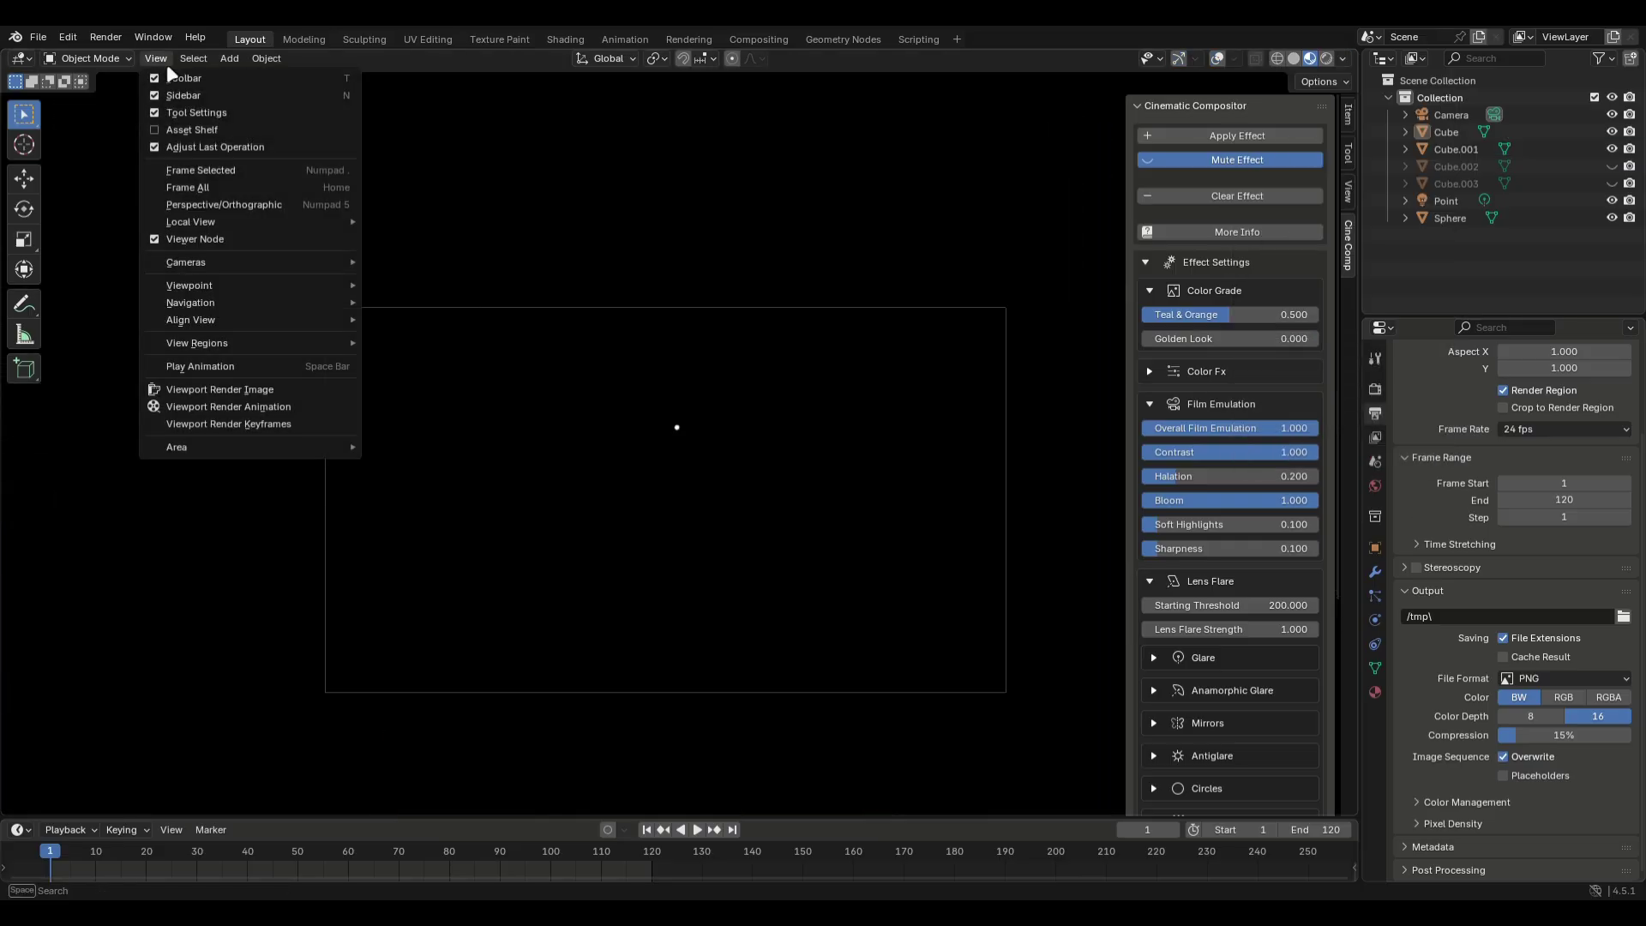
{"action": "left_click", "coordinate": [199, 390]}
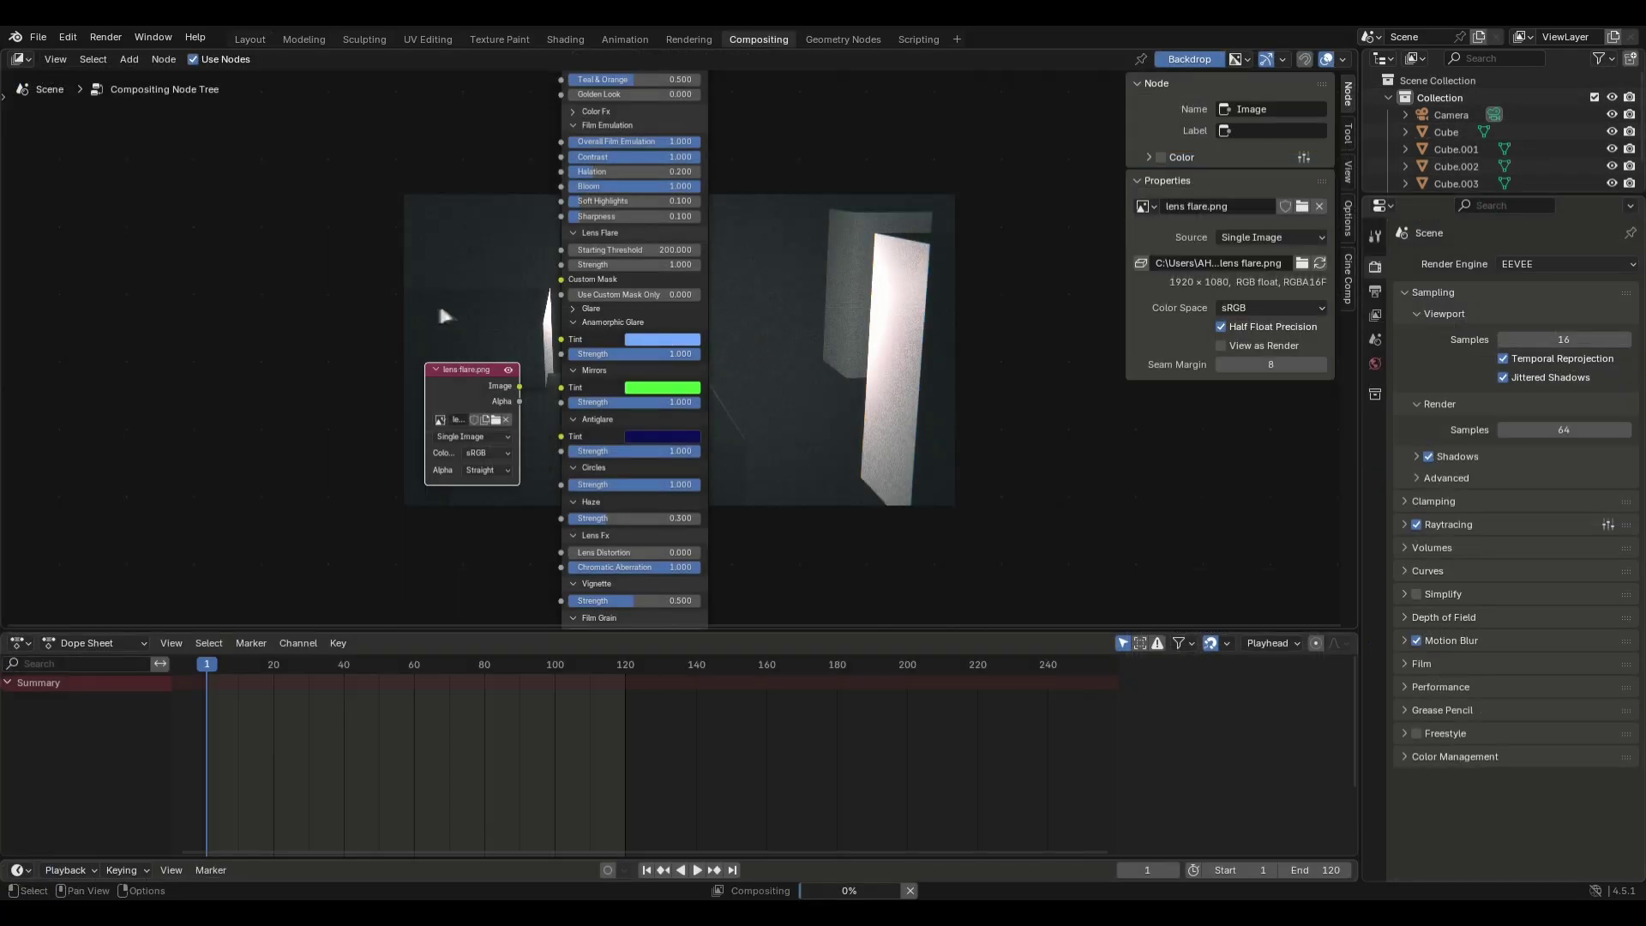
- Connect the lens flare.png image to the Cinematic Compositor's Custom Mask input
{"action": "left_click", "coordinate": [471, 387], "text": "ctrl+shift"}
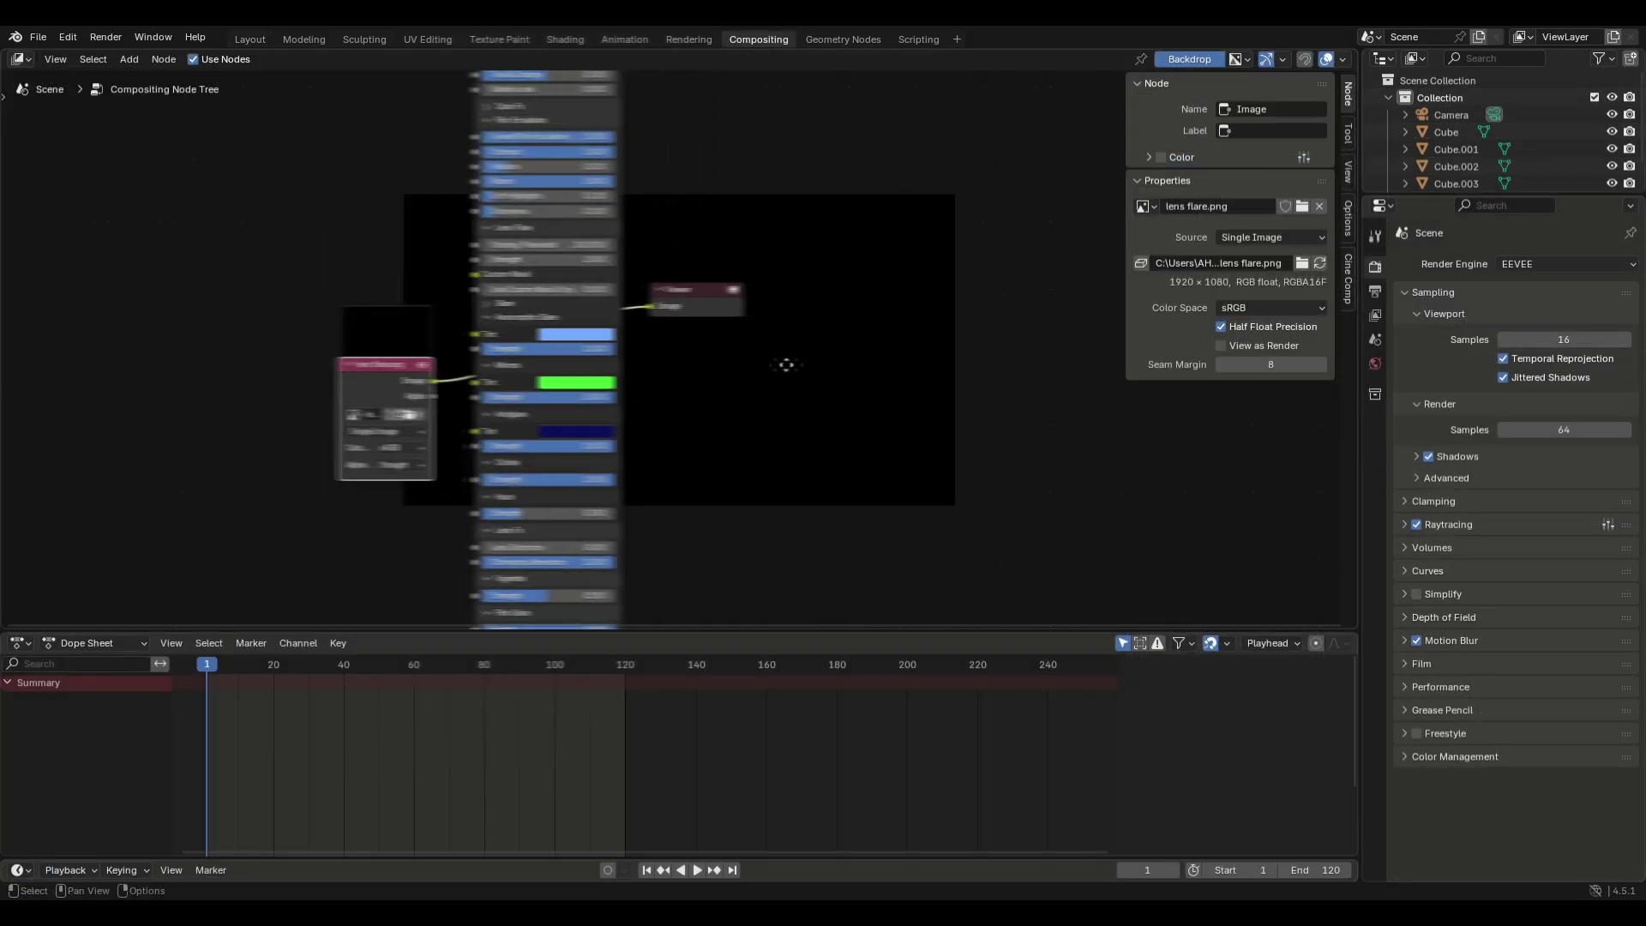
{"action": "middle_click_drag", "start_coordinate": [783, 364], "coordinate": [950, 344]}
{"action": "left_click_drag", "start_coordinate": [586, 361], "coordinate": [629, 259]}
{"action": "scroll", "coordinate": [851, 196], "scroll_direction": "down", "scroll_amount": 3}
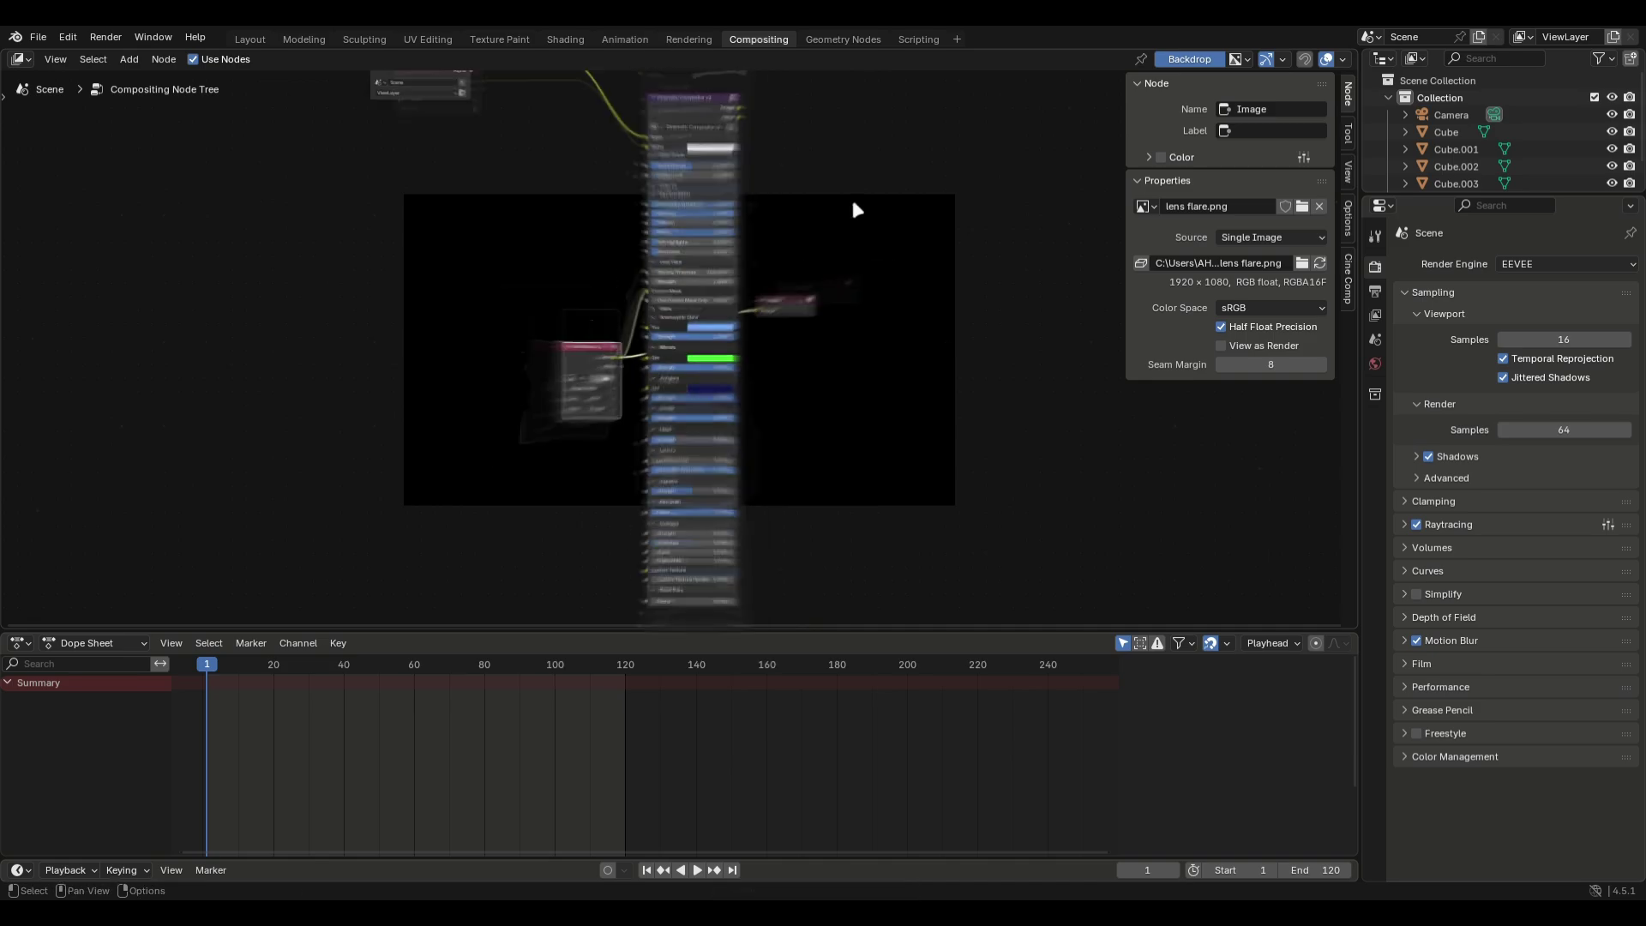
{"action": "scroll", "coordinate": [774, 203], "scroll_direction": "up", "scroll_amount": 3}
{"action": "middle_click_drag", "start_coordinate": [823, 324], "coordinate": [360, 341]}
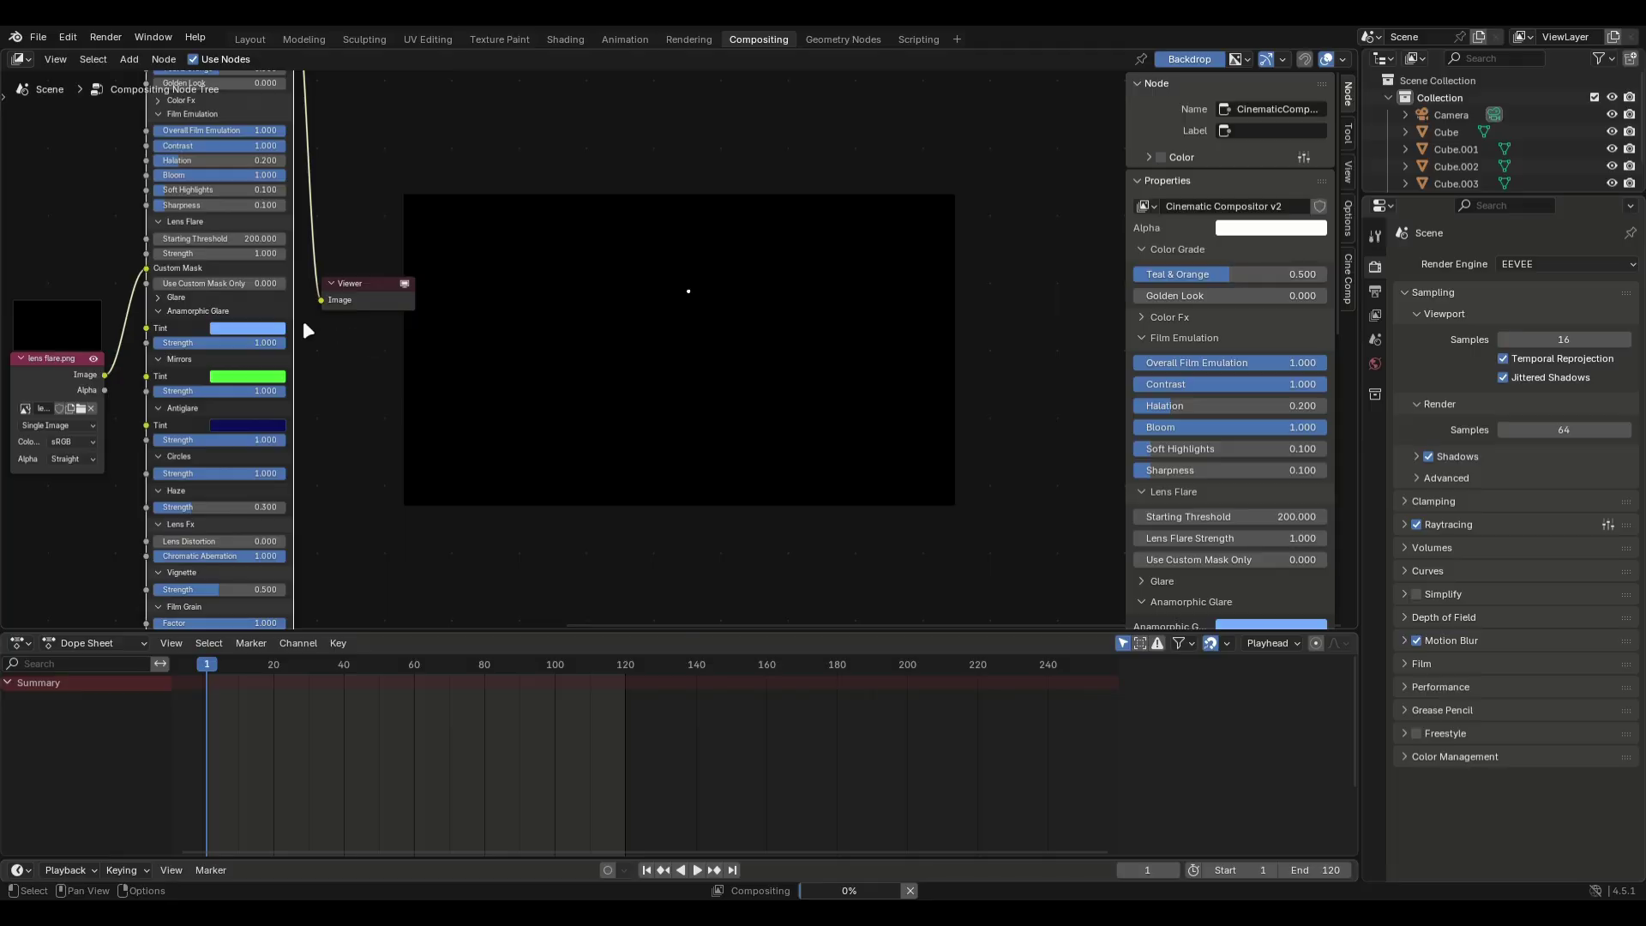
- Set Lens Flare Strength to 0.1
{"action": "left_click", "coordinate": [237, 255]}
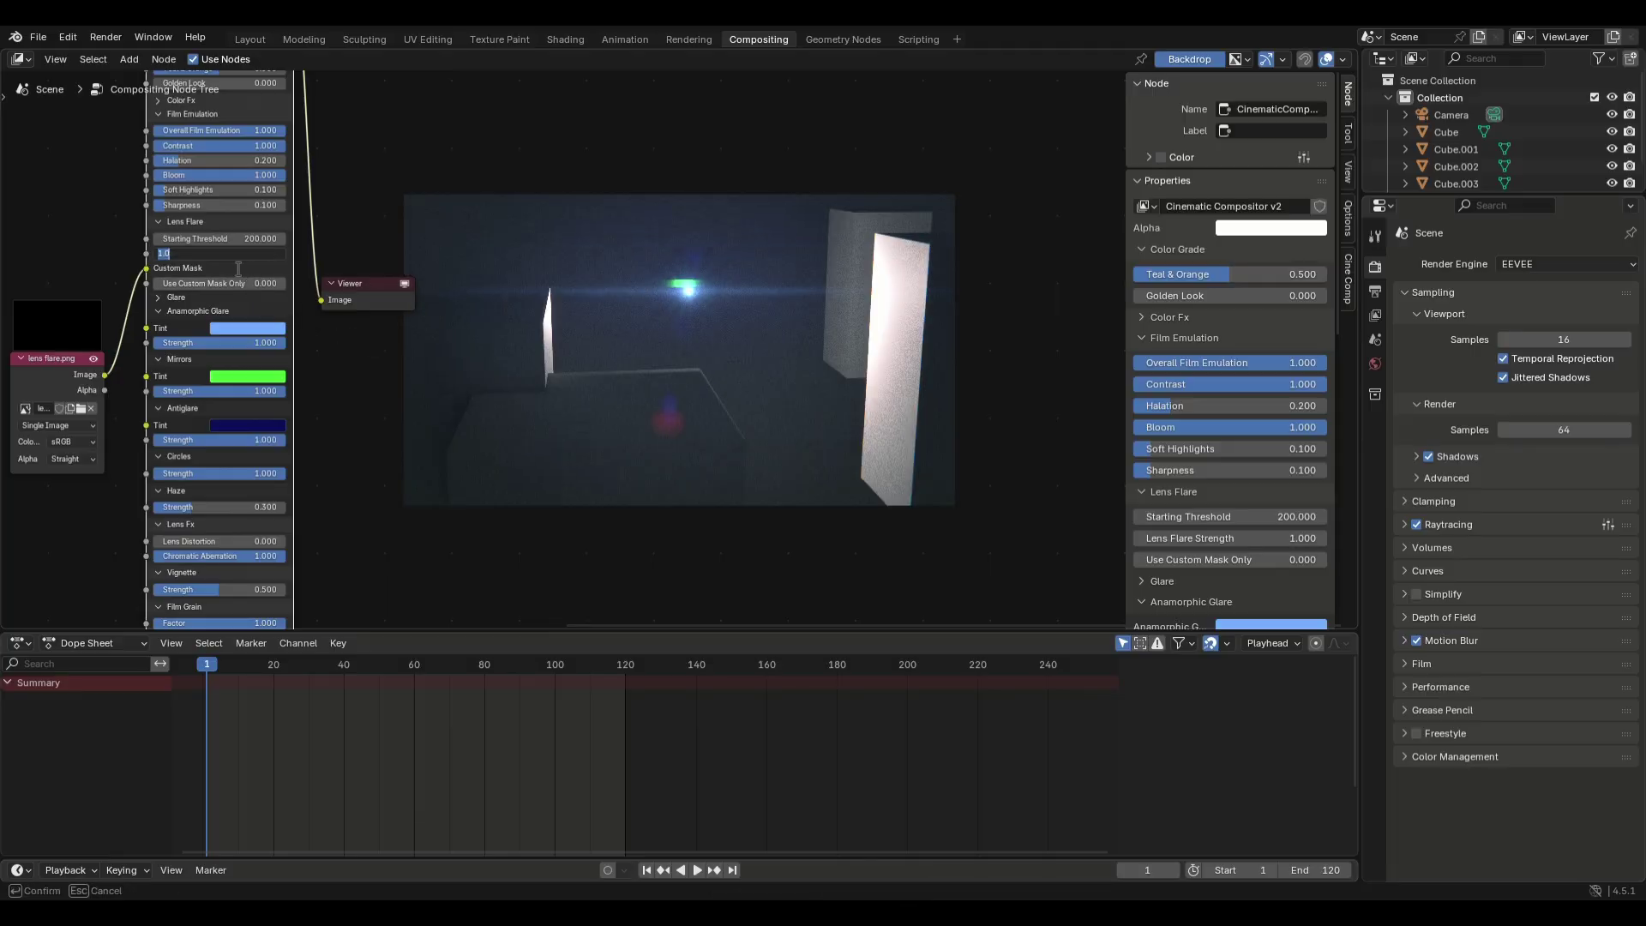
{"action": "type", "text": "0.1"}
{"action": "key", "text": "Return"}
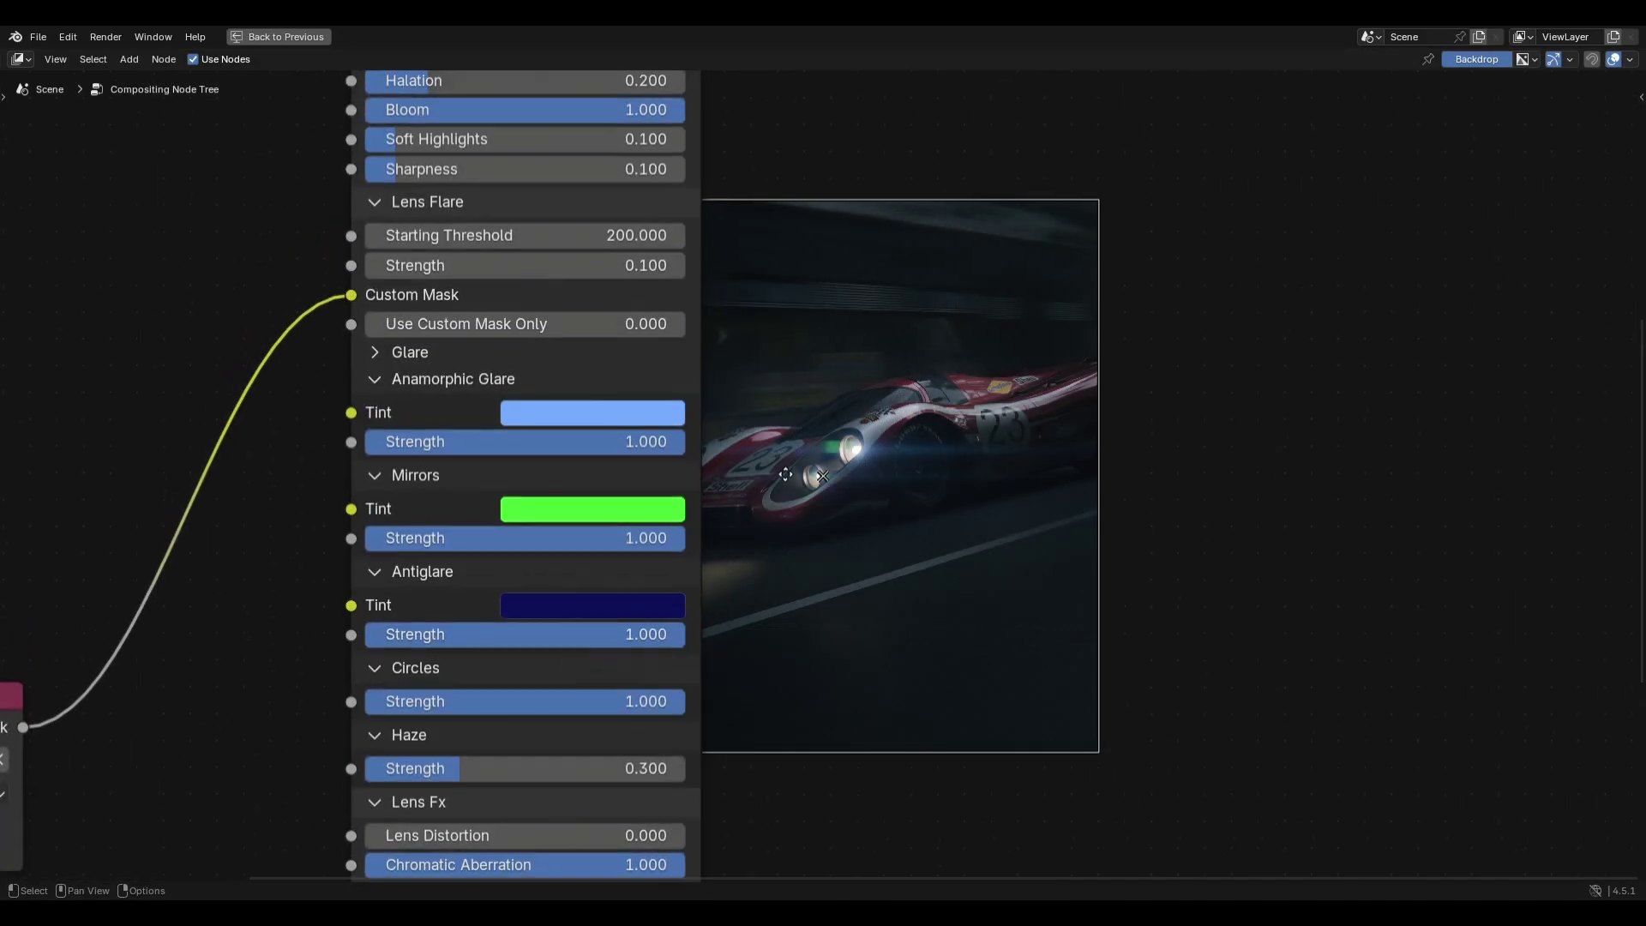
- Move the Mask node aside and slide the node graph clear of the backdrop
{"action": "middle_click_drag", "start_coordinate": [460, 535], "coordinate": [452, 446]}
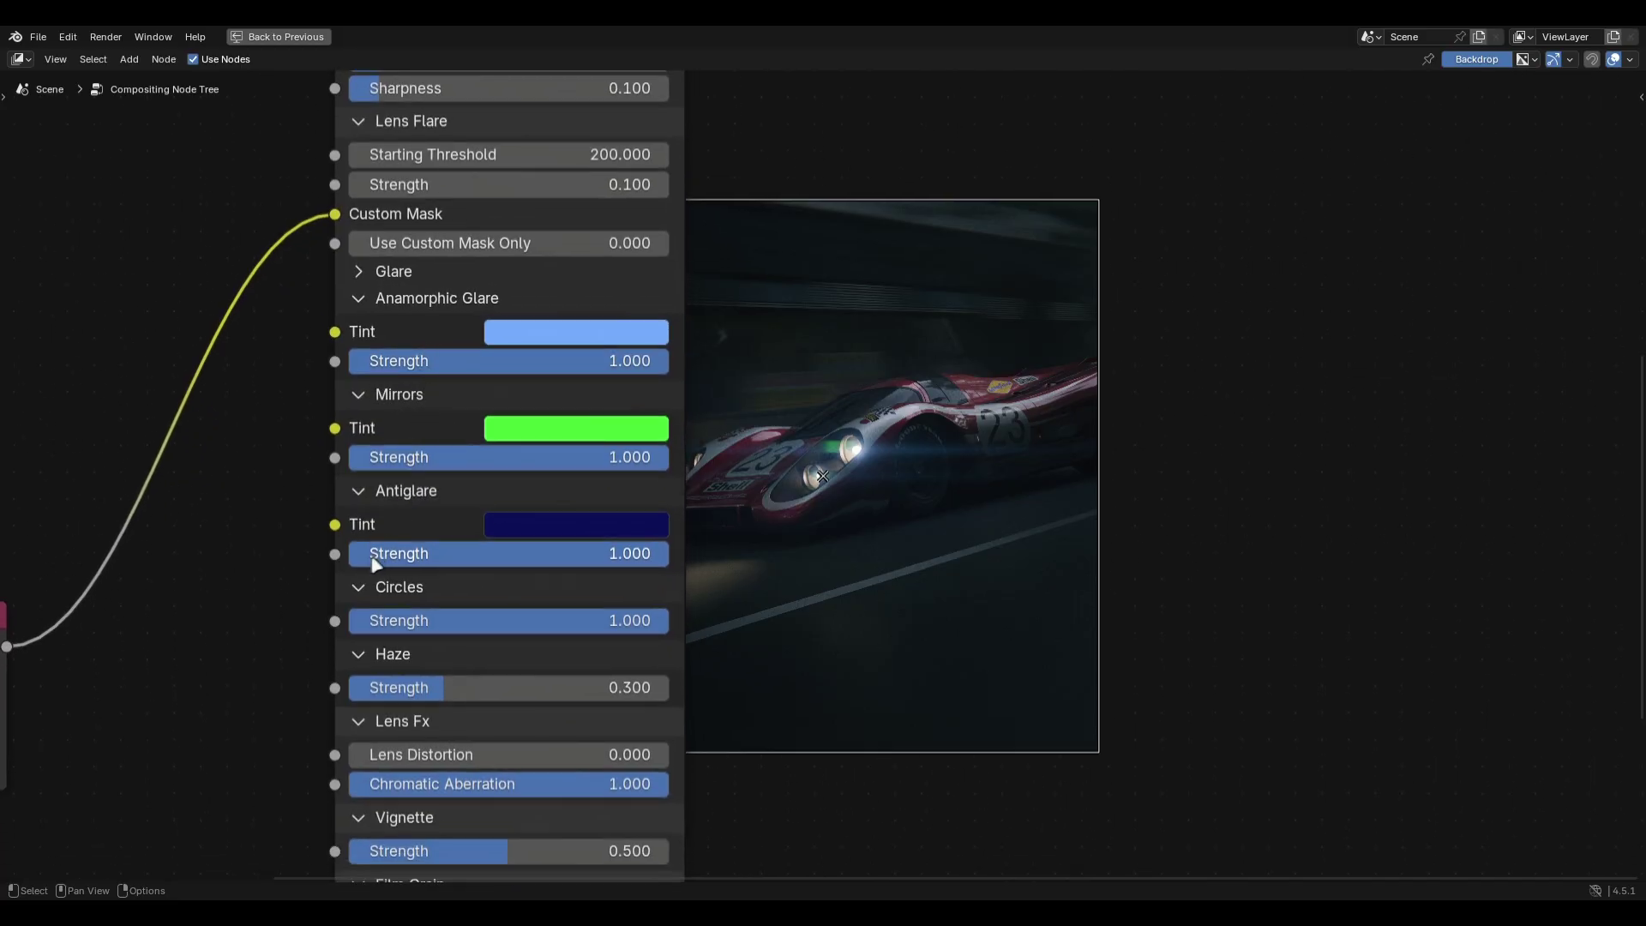
{"action": "middle_click_drag", "start_coordinate": [183, 526], "coordinate": [478, 551]}
{"action": "key", "text": "g"}
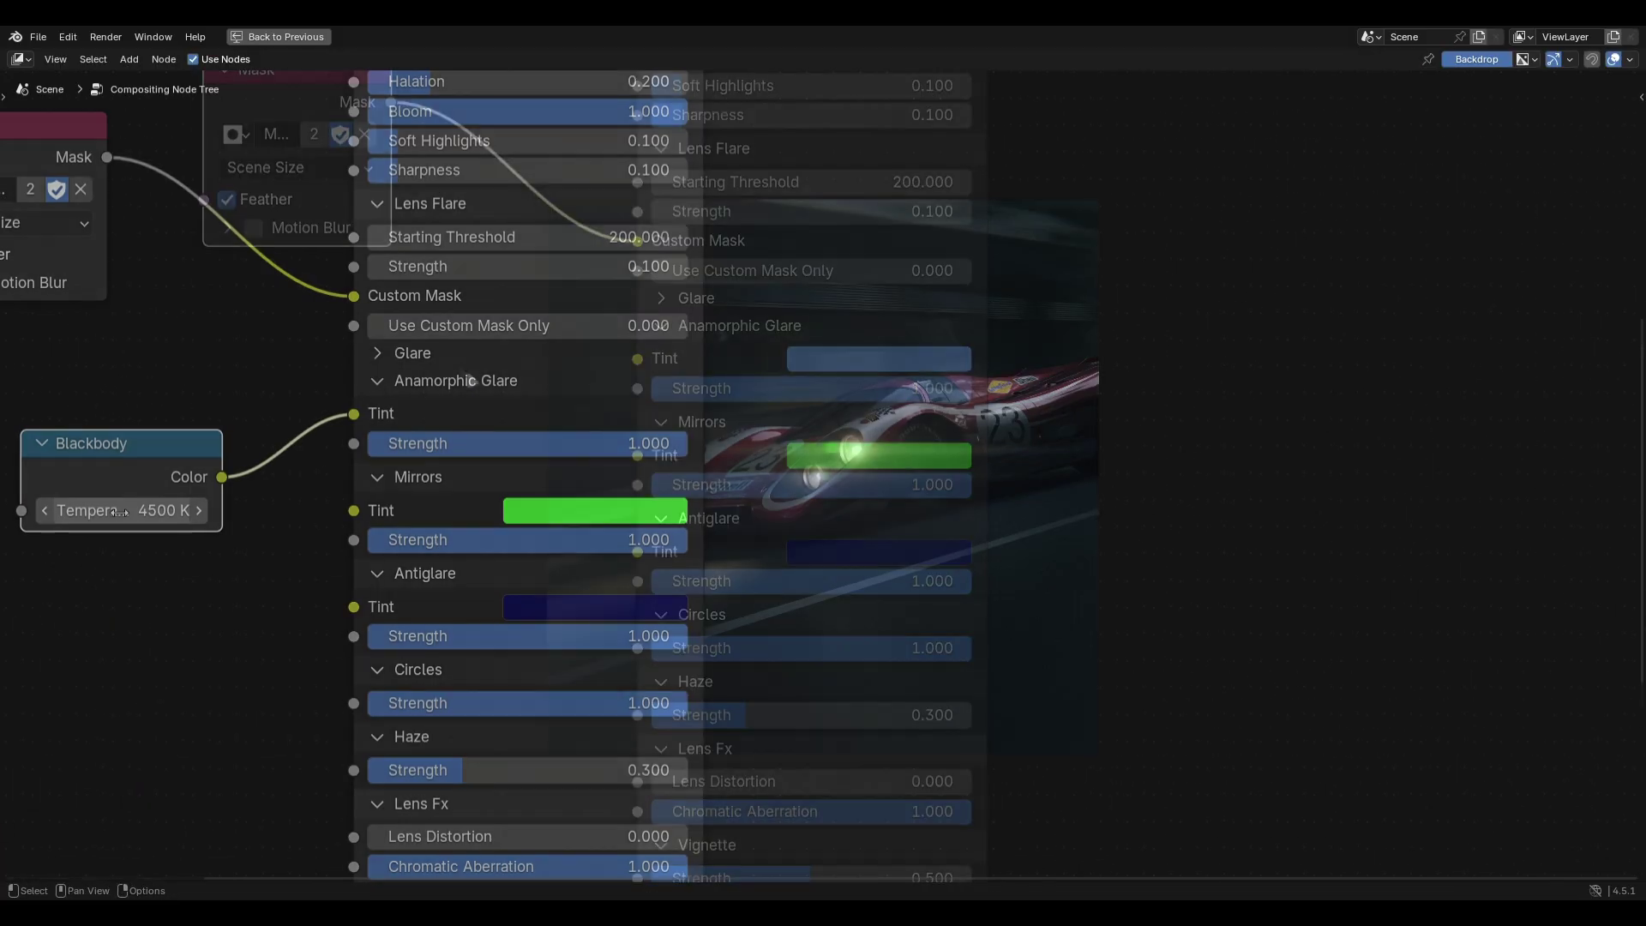
{"action": "middle_click_drag", "start_coordinate": [746, 539], "coordinate": [611, 529]}
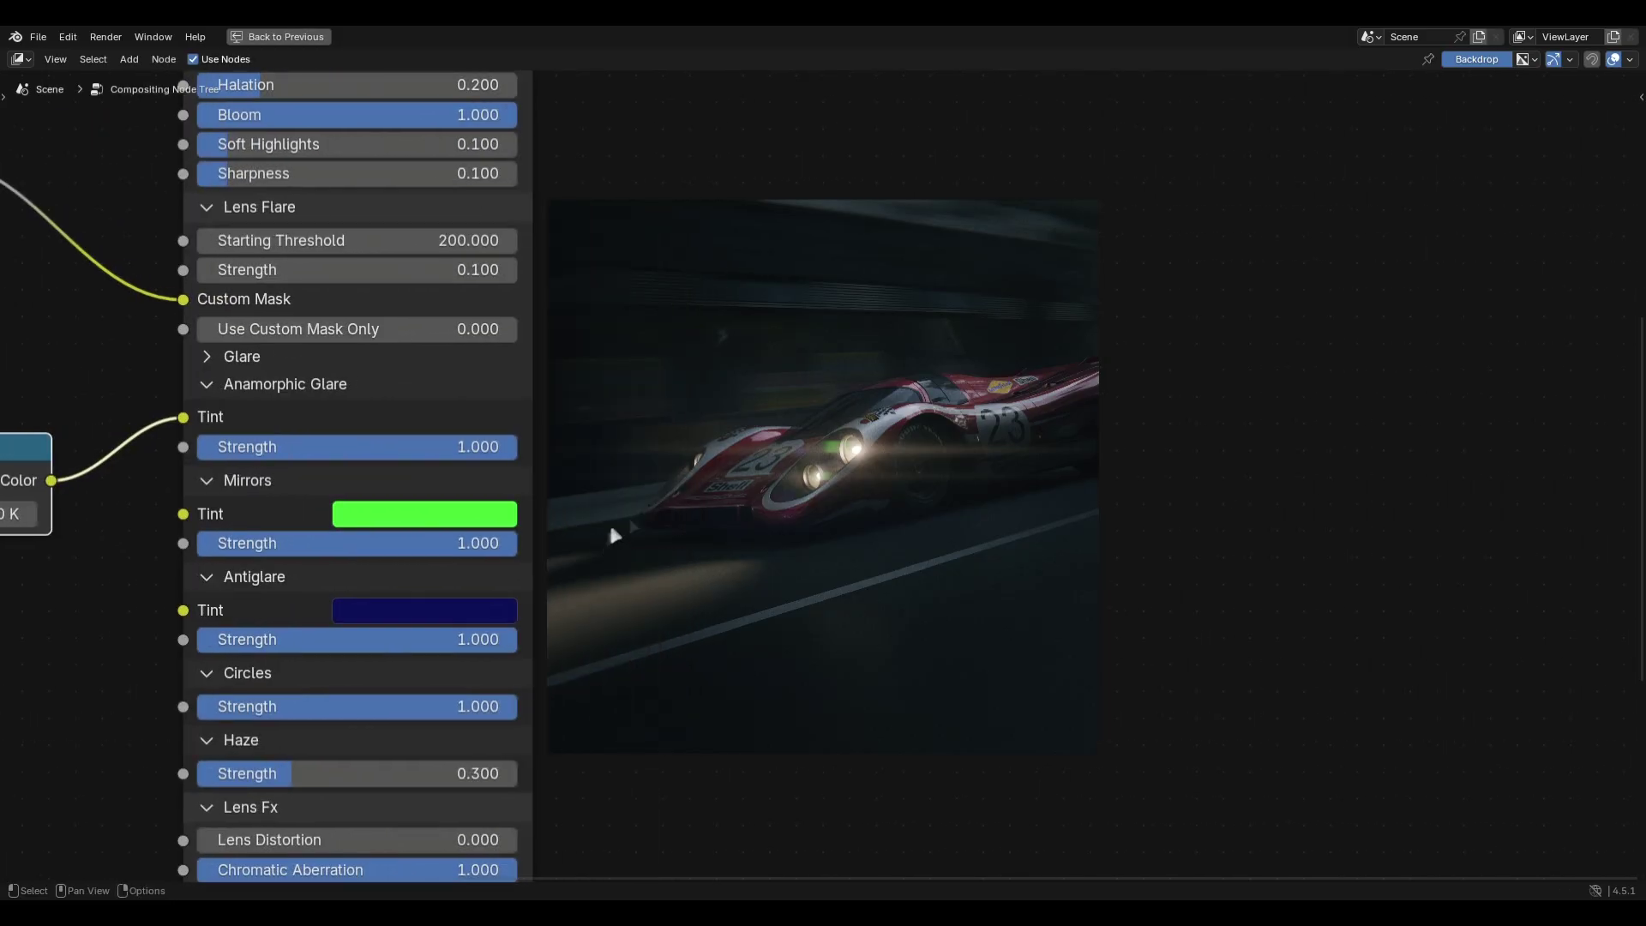
- Set Mirrors, Antiglare and Circles strengths to 0 and Overlays Strength to 10
{"action": "left_click_drag", "start_coordinate": [471, 542], "coordinate": [360, 542]}
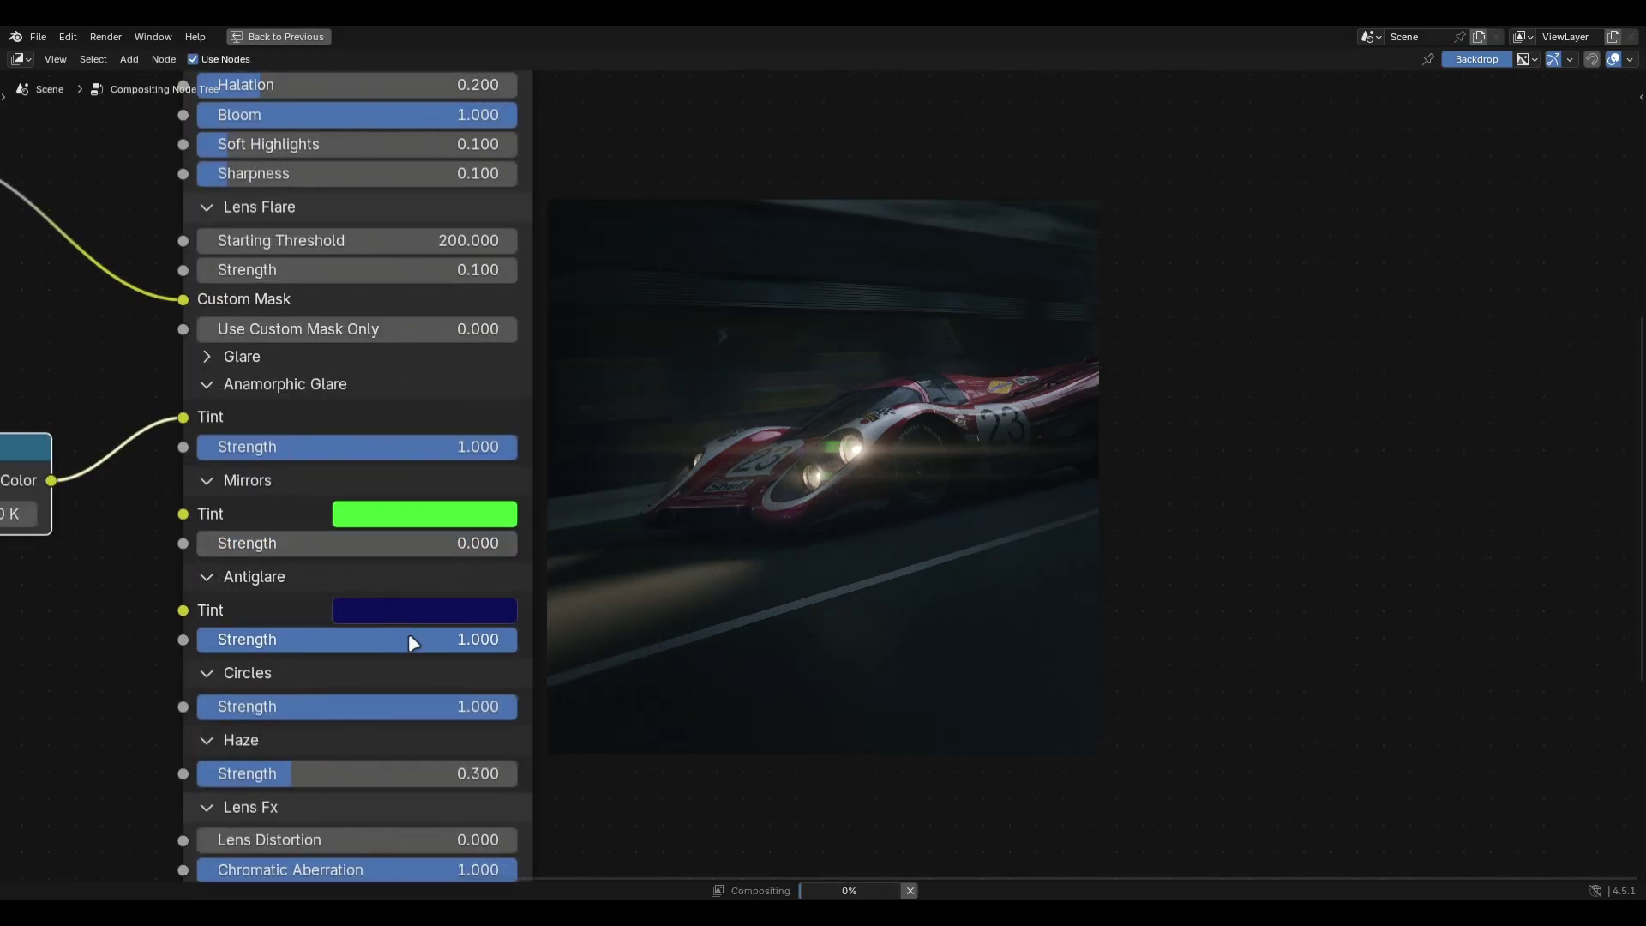
{"action": "left_click_drag", "start_coordinate": [412, 639], "coordinate": [390, 739]}
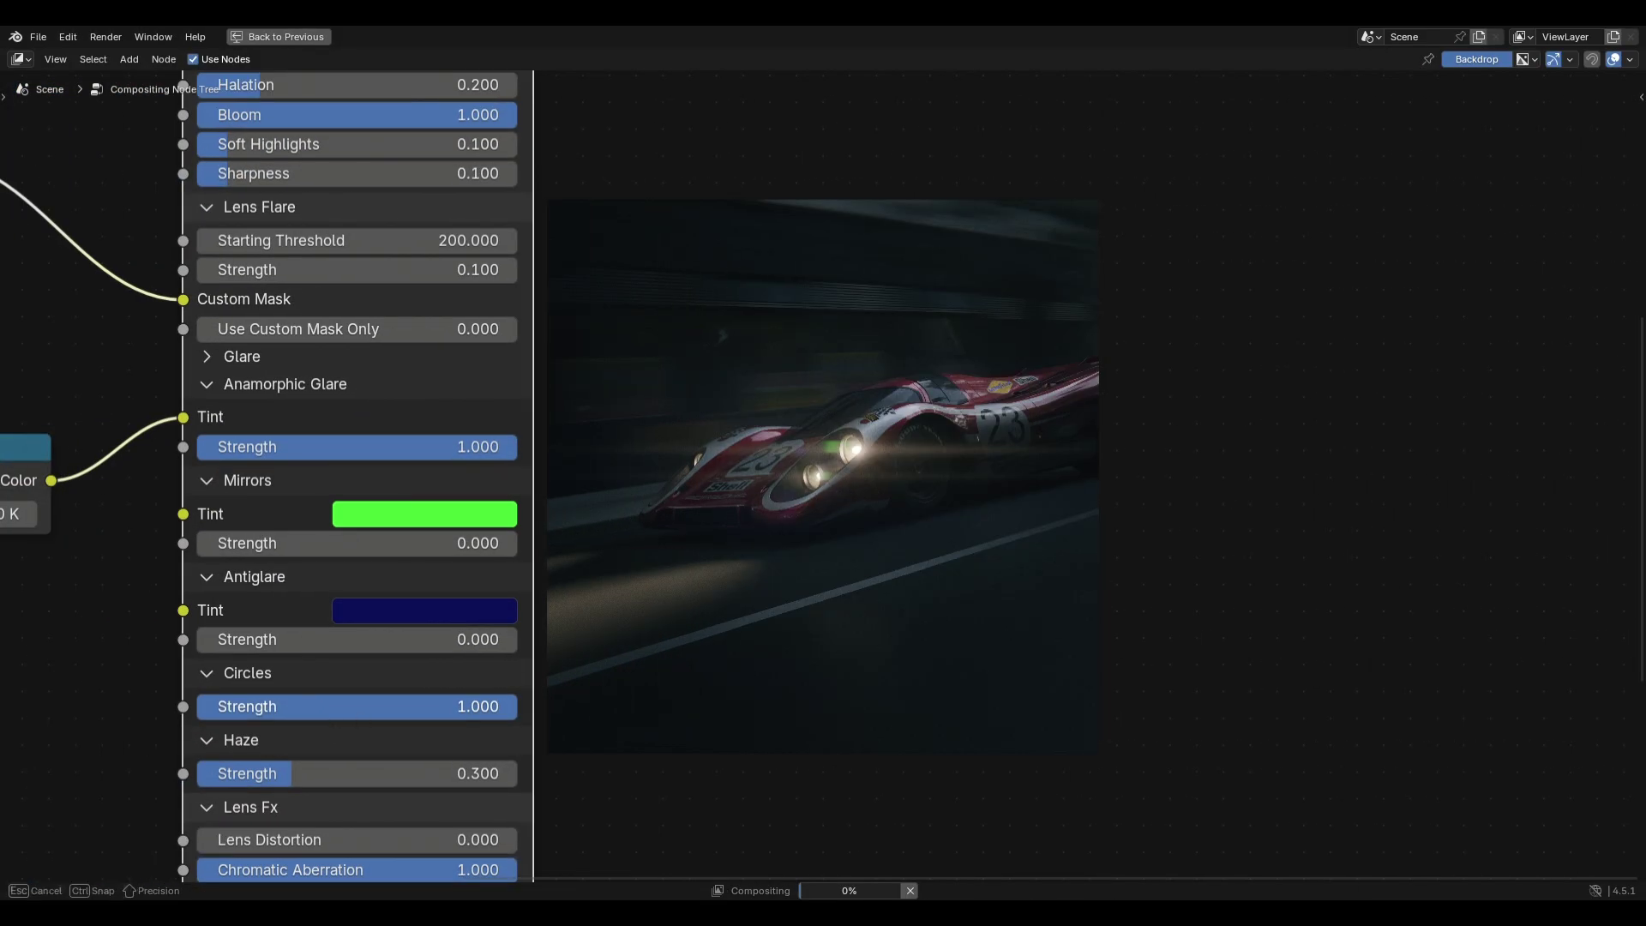
{"action": "left_click_drag", "start_coordinate": [391, 739], "coordinate": [309, 739]}
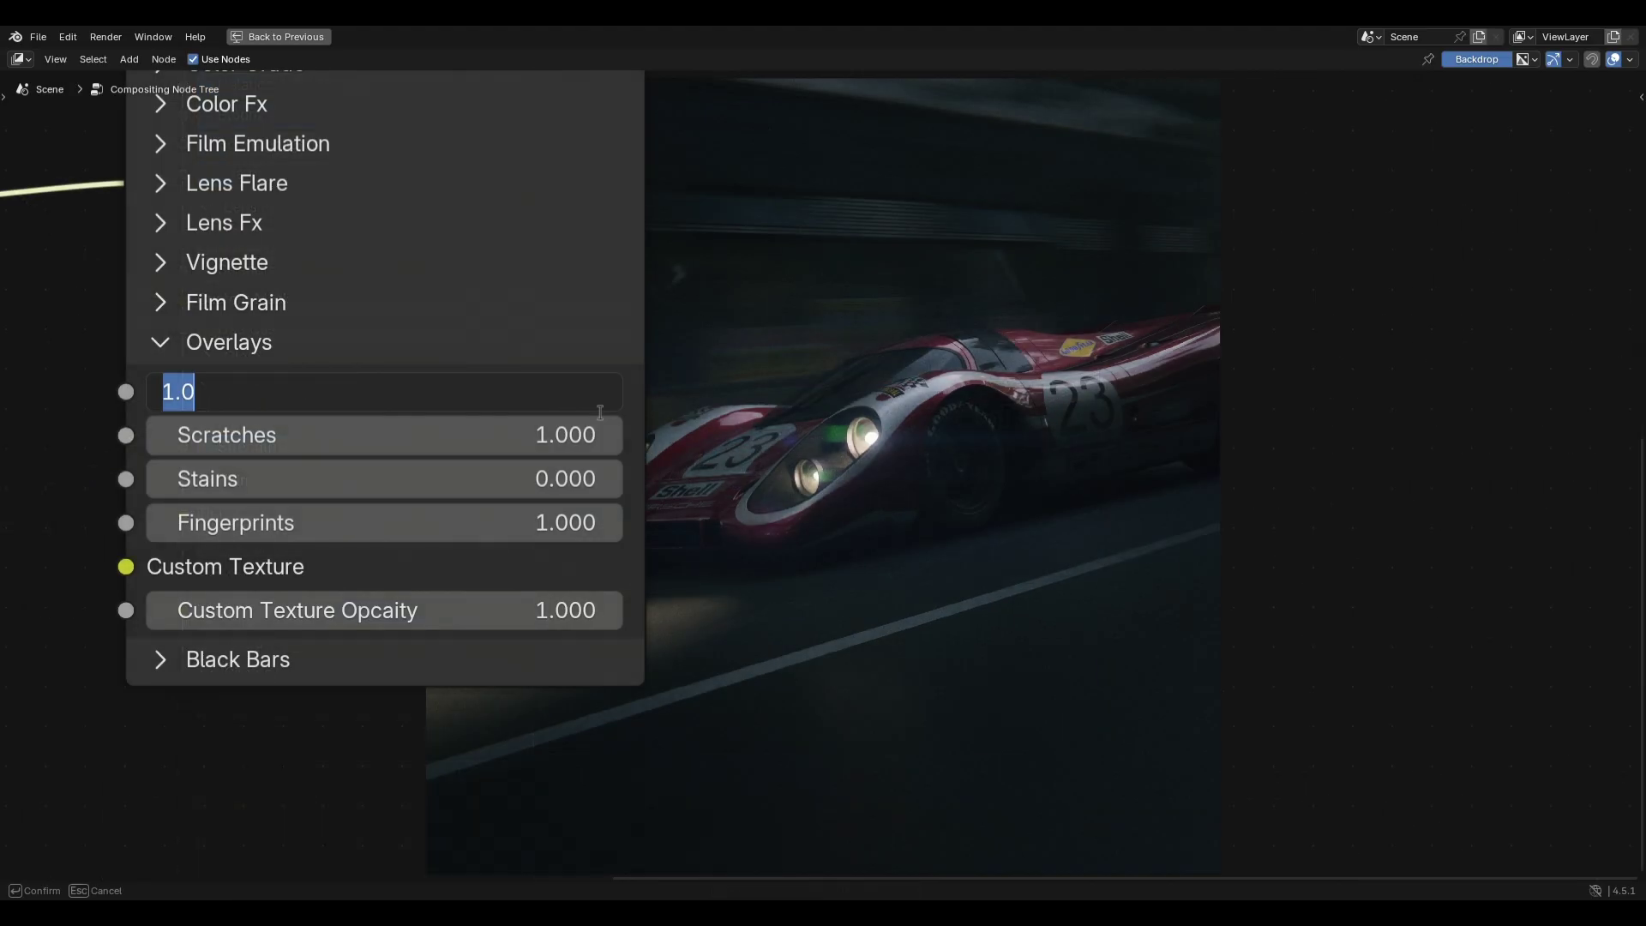
{"action": "type", "text": "10"}
{"action": "key", "text": "Return"}
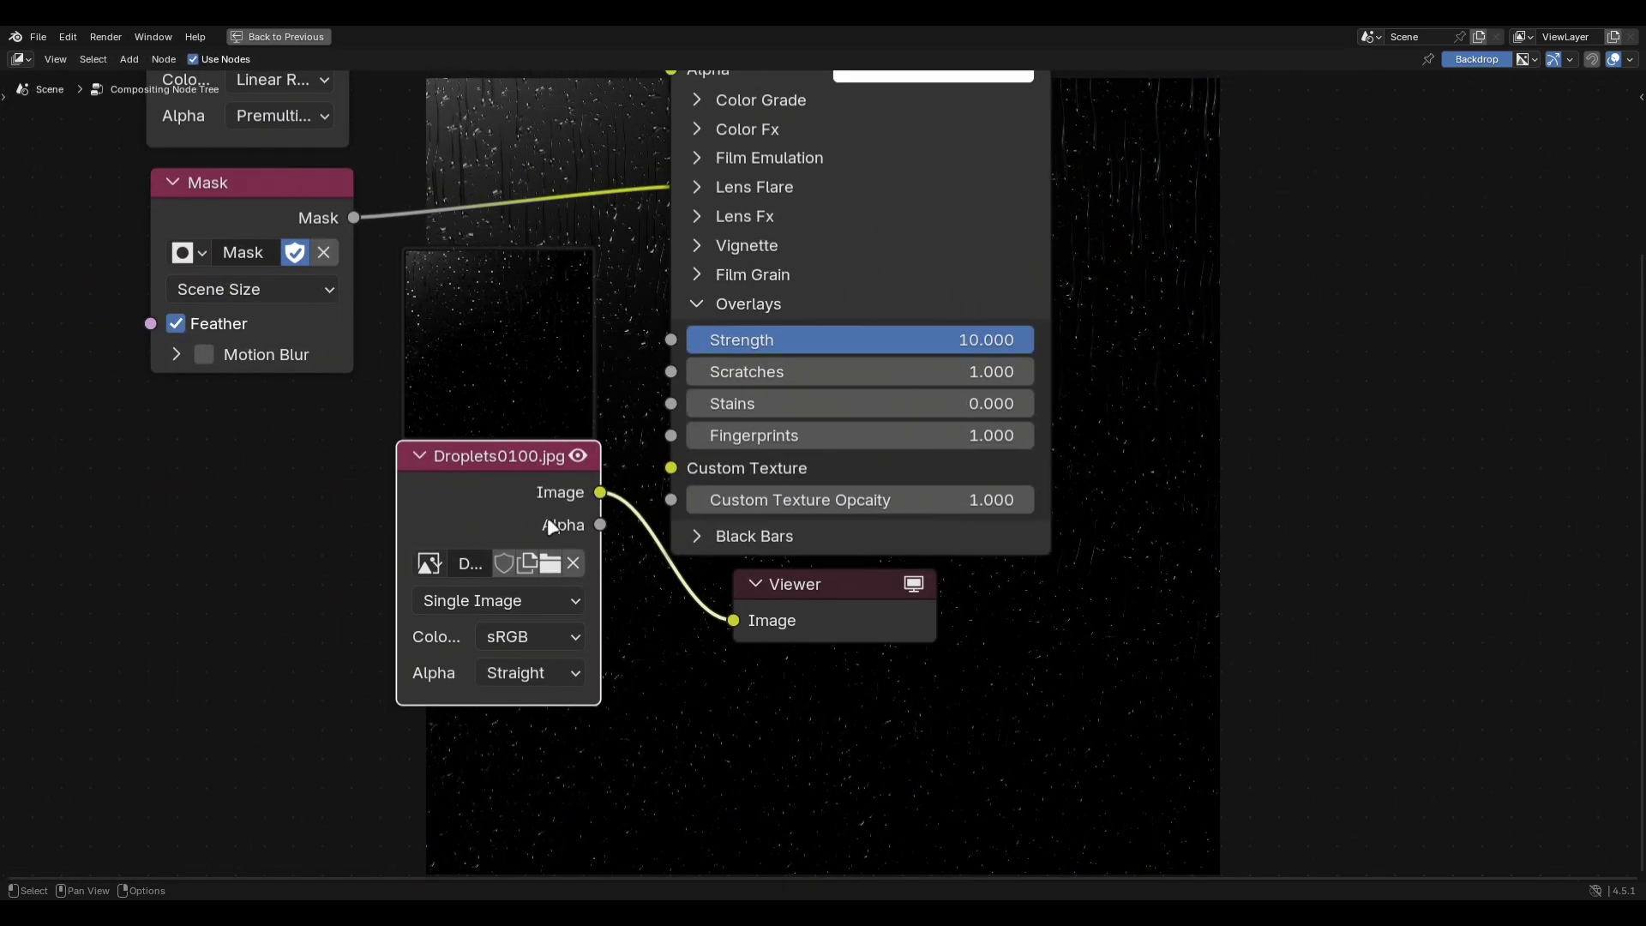
- Link Droplets0100.jpg to Custom Texture and preview the compositor output
{"action": "scroll", "coordinate": [566, 504], "scroll_direction": "up", "scroll_amount": 2}
{"action": "left_click_drag", "start_coordinate": [580, 503], "coordinate": [645, 465]}
{"action": "scroll", "coordinate": [712, 429], "scroll_direction": "down", "scroll_amount": 6}
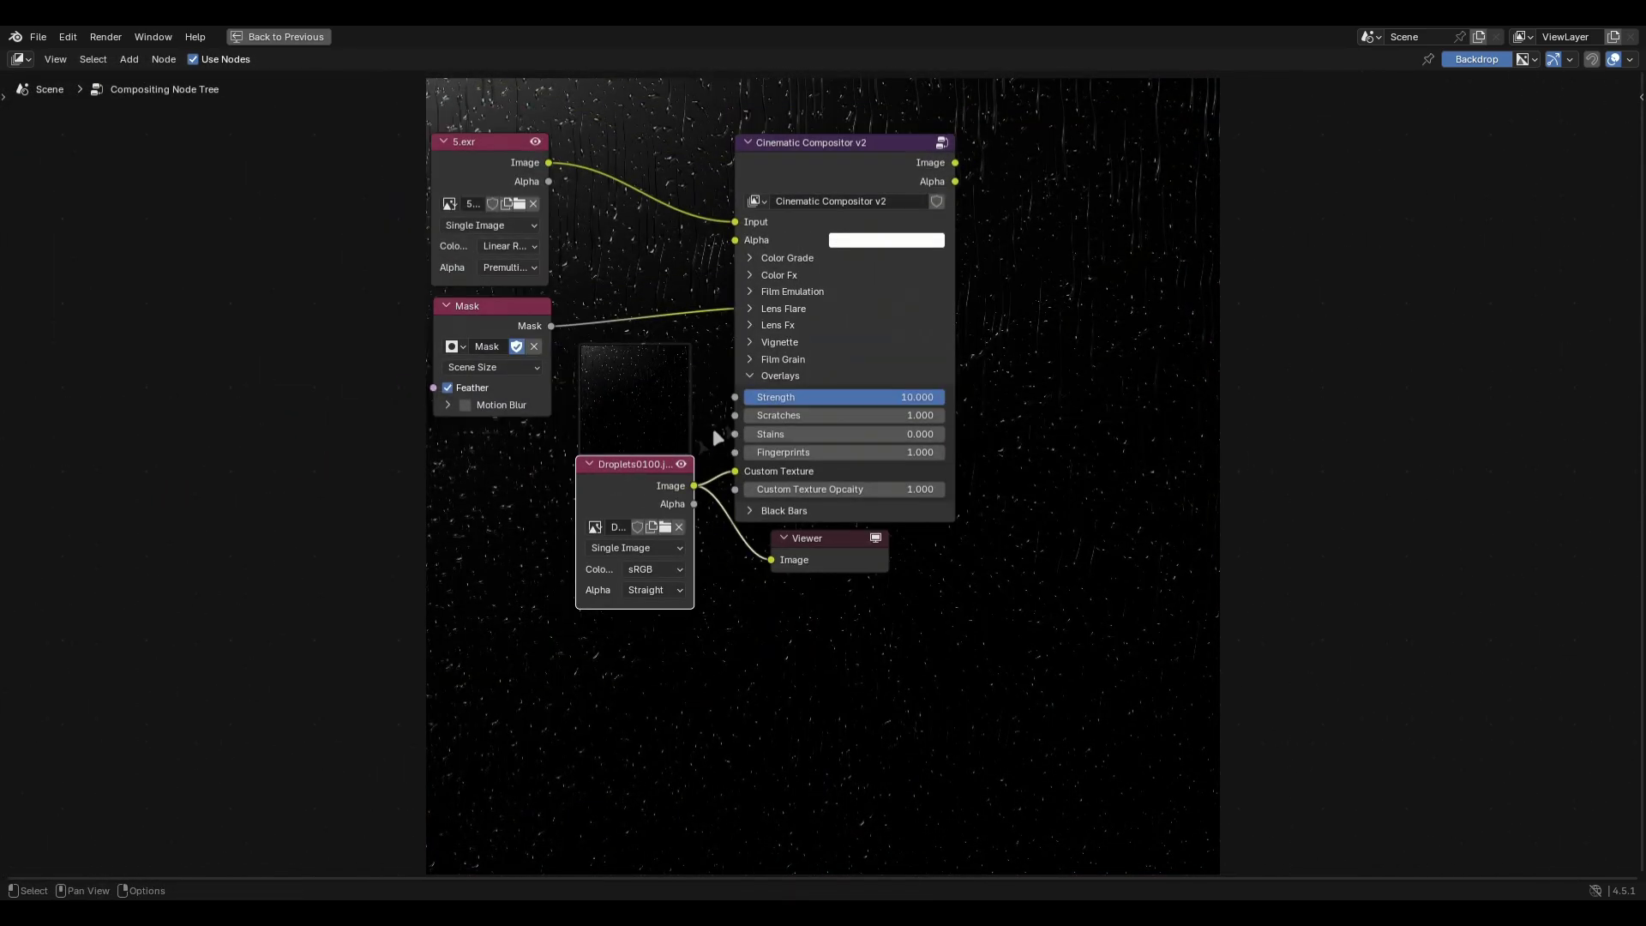
{"action": "left_click", "coordinate": [866, 378], "text": "ctrl+shift"}
{"action": "scroll", "coordinate": [862, 367], "scroll_direction": "up", "scroll_amount": 3}
{"action": "scroll", "coordinate": [686, 395], "scroll_direction": "right", "scroll_amount": 6}
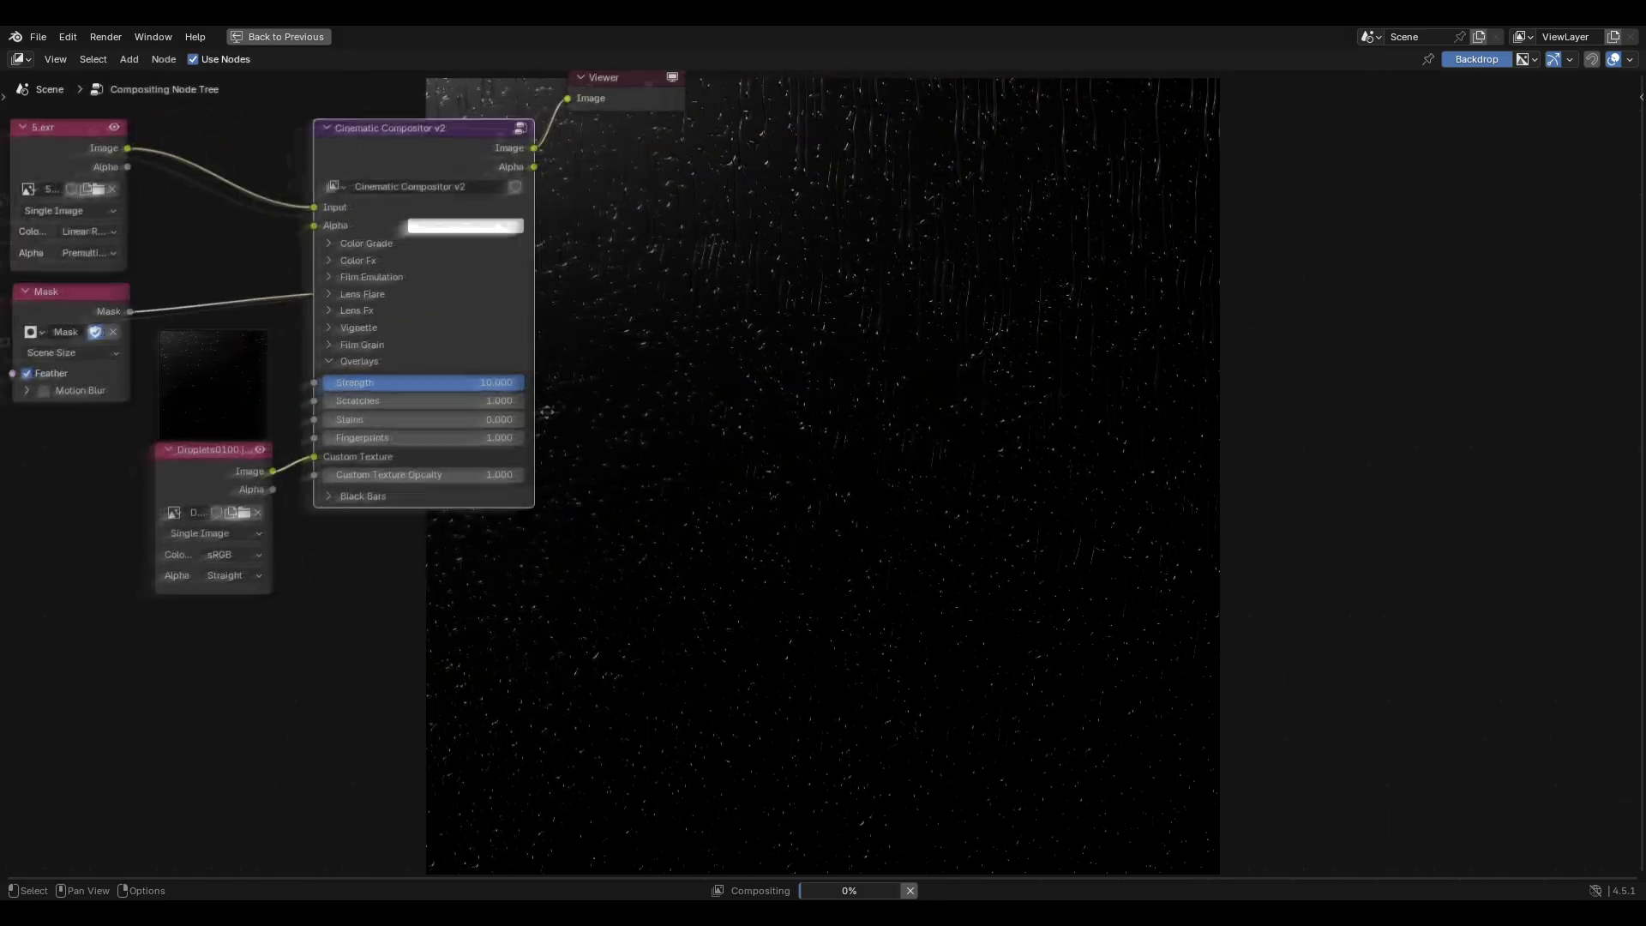
- Set Scratches to 0 and overlay Strength to 50
{"action": "left_click", "coordinate": [436, 419]}
{"action": "type", "text": "0"}
{"action": "key", "text": "Return"}
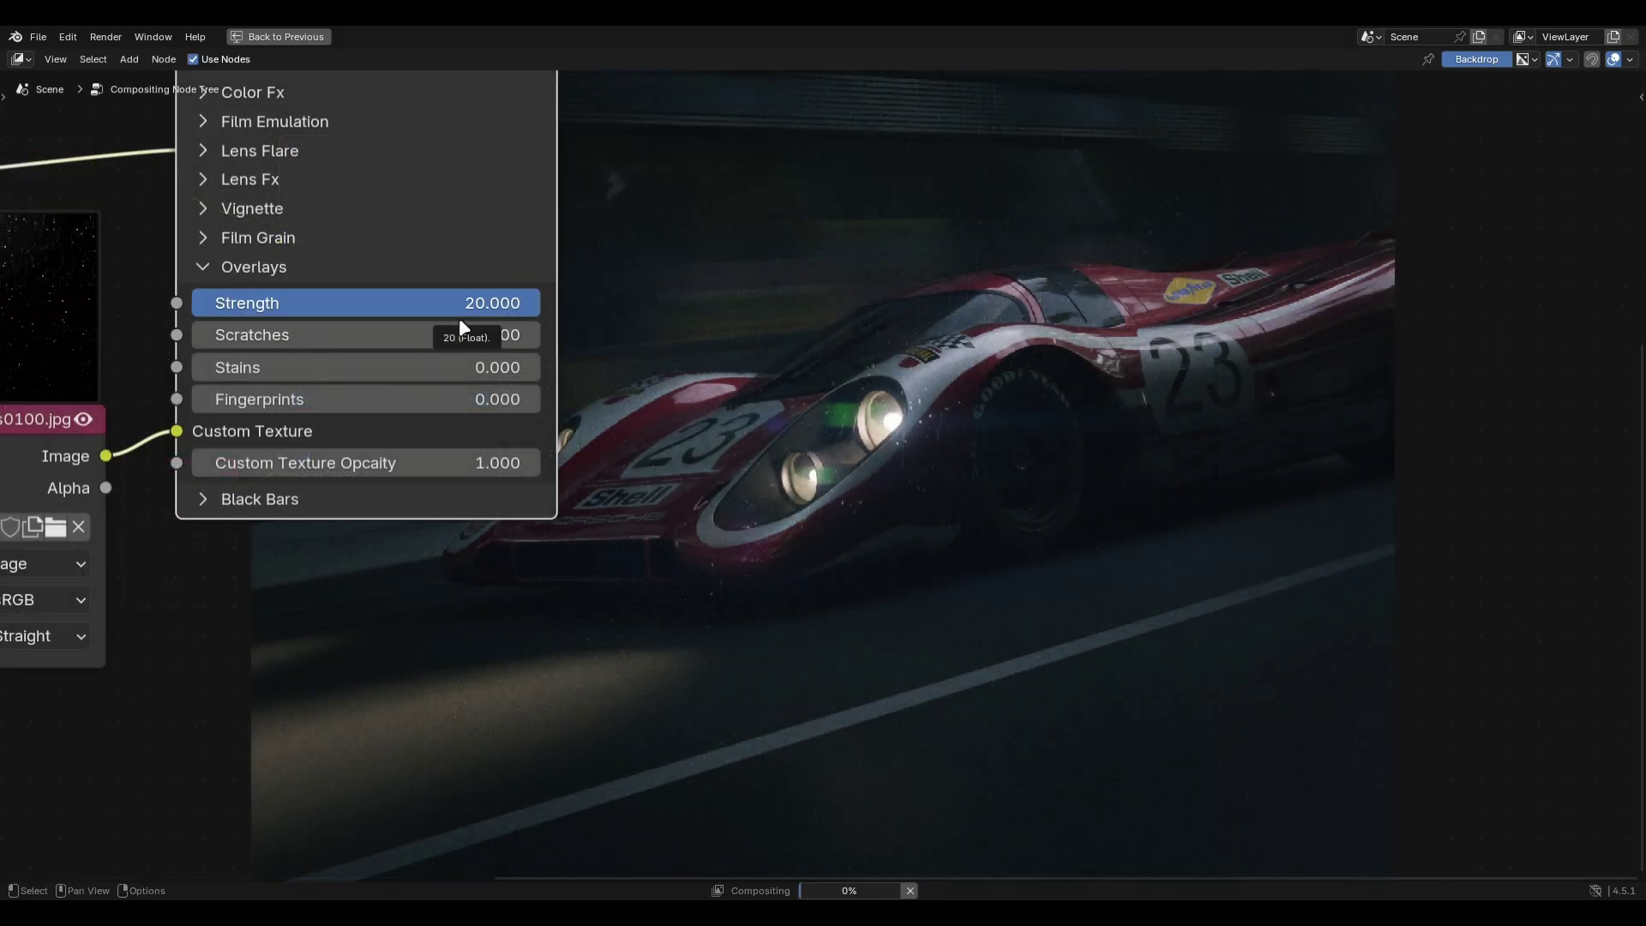
{"action": "left_click", "coordinate": [459, 315]}
{"action": "type", "text": "50"}
{"action": "key", "text": "Return"}
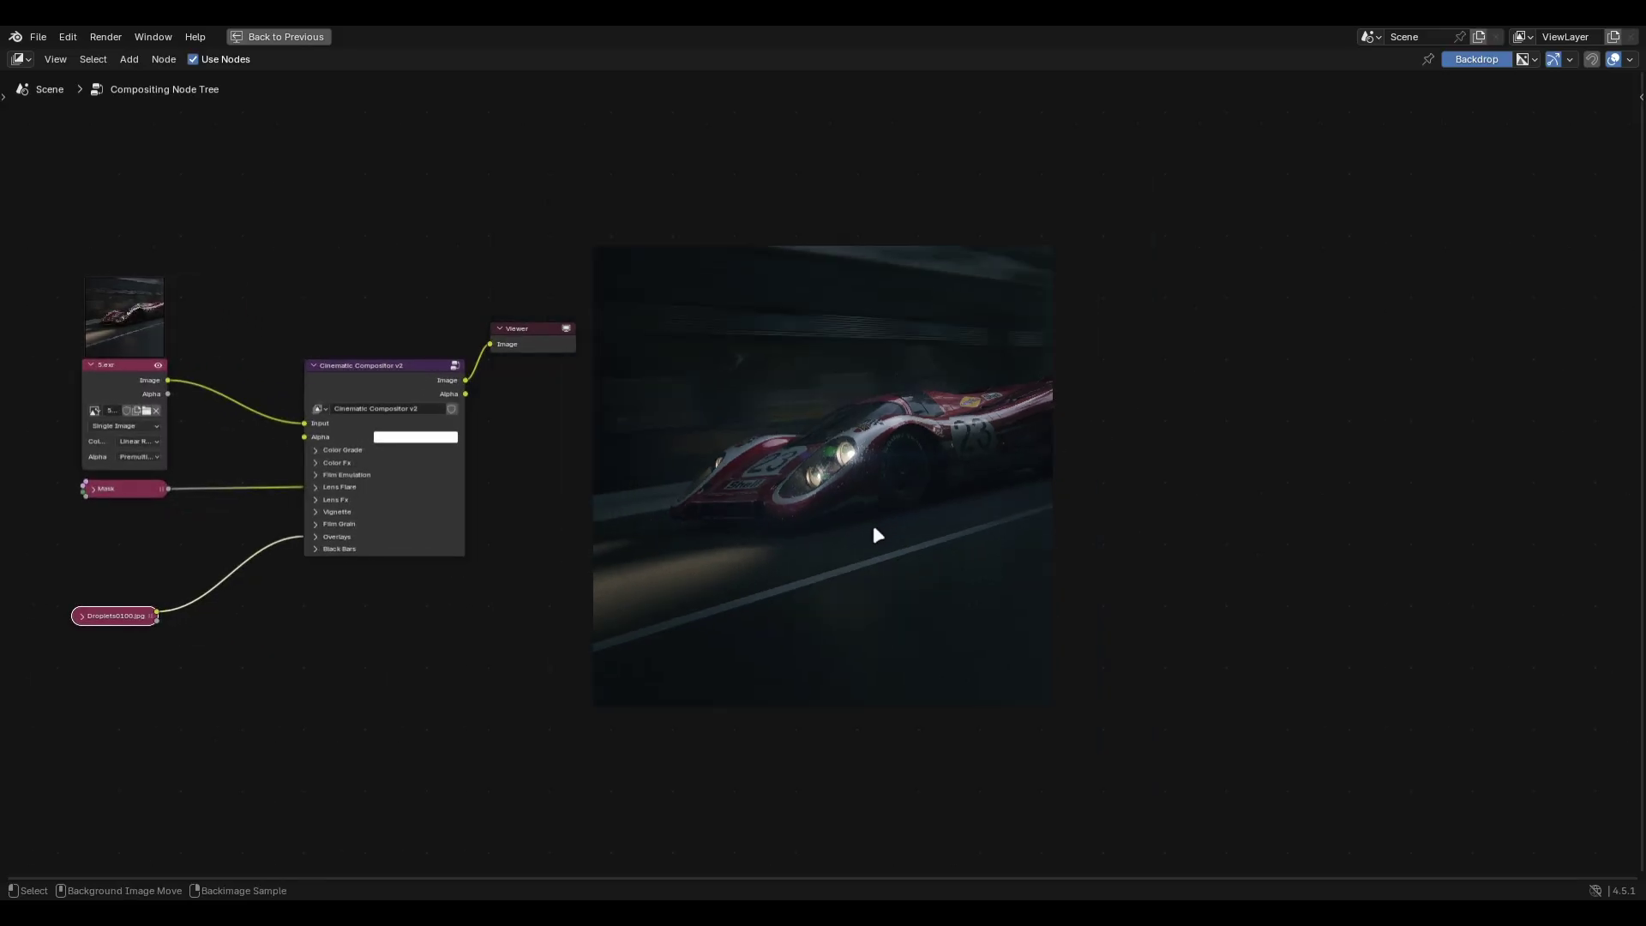
- Restore the Compositing layout and confirm OpenEXR output with the DWAA (lossy) codec
{"action": "key", "text": "alt+v"}
{"action": "key", "text": "alt+v"}
{"action": "key", "text": "alt+v"}
{"action": "key", "text": "v"}
{"action": "key", "text": "v"}
{"action": "key", "text": "Home"}
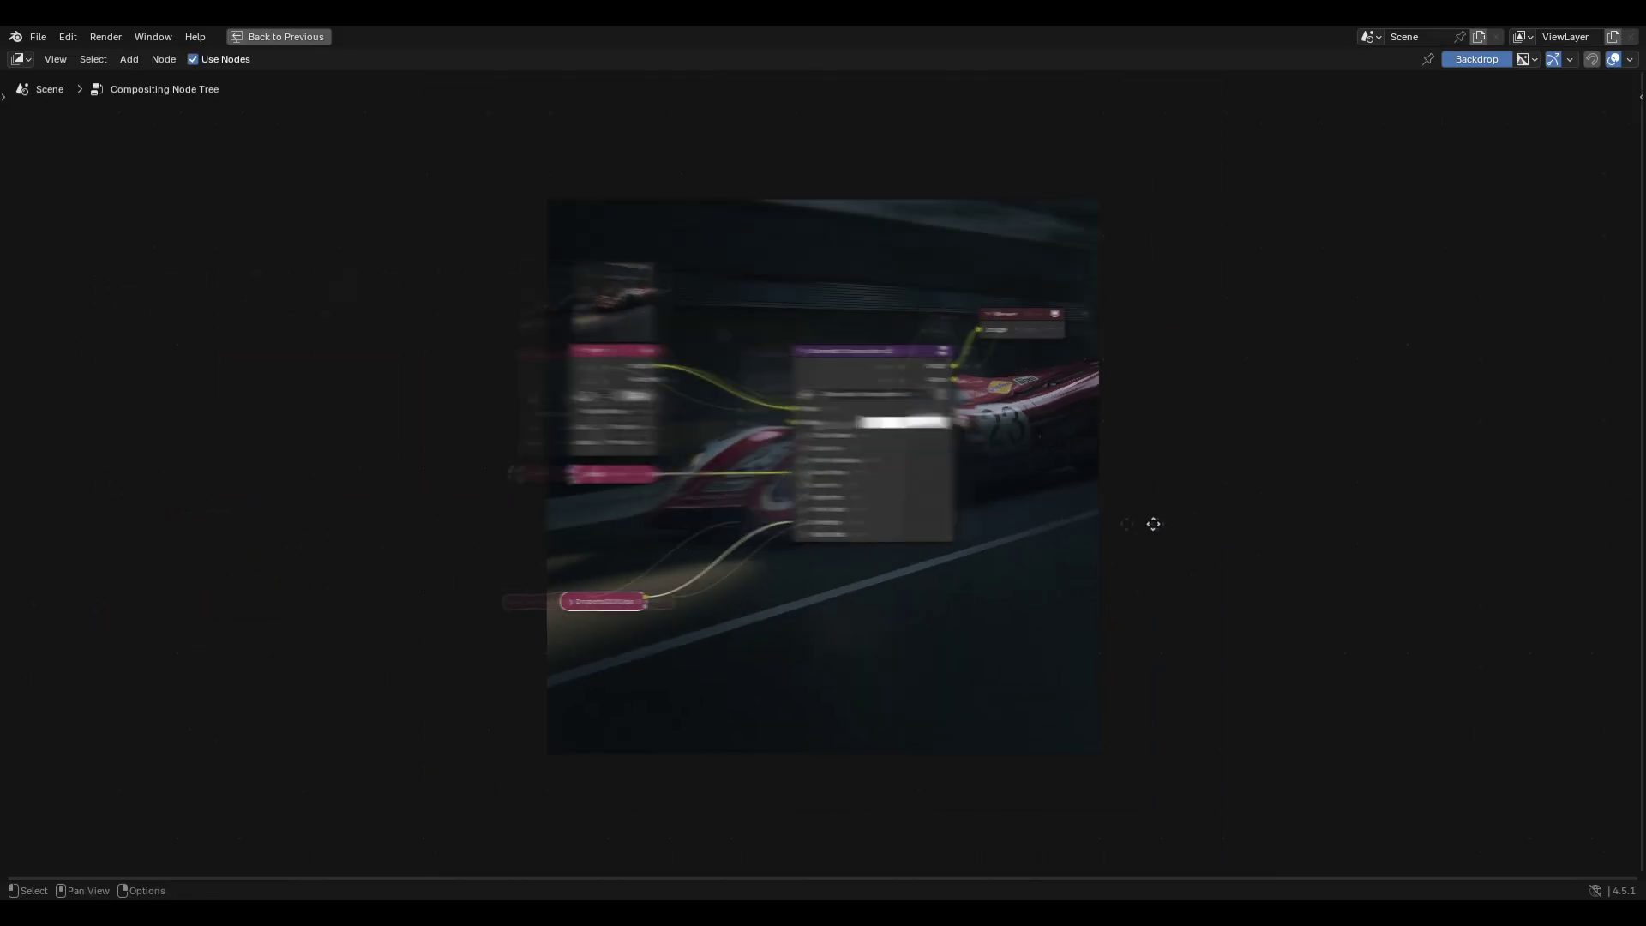
{"action": "scroll", "coordinate": [370, 281], "scroll_direction": "up", "scroll_amount": 2}
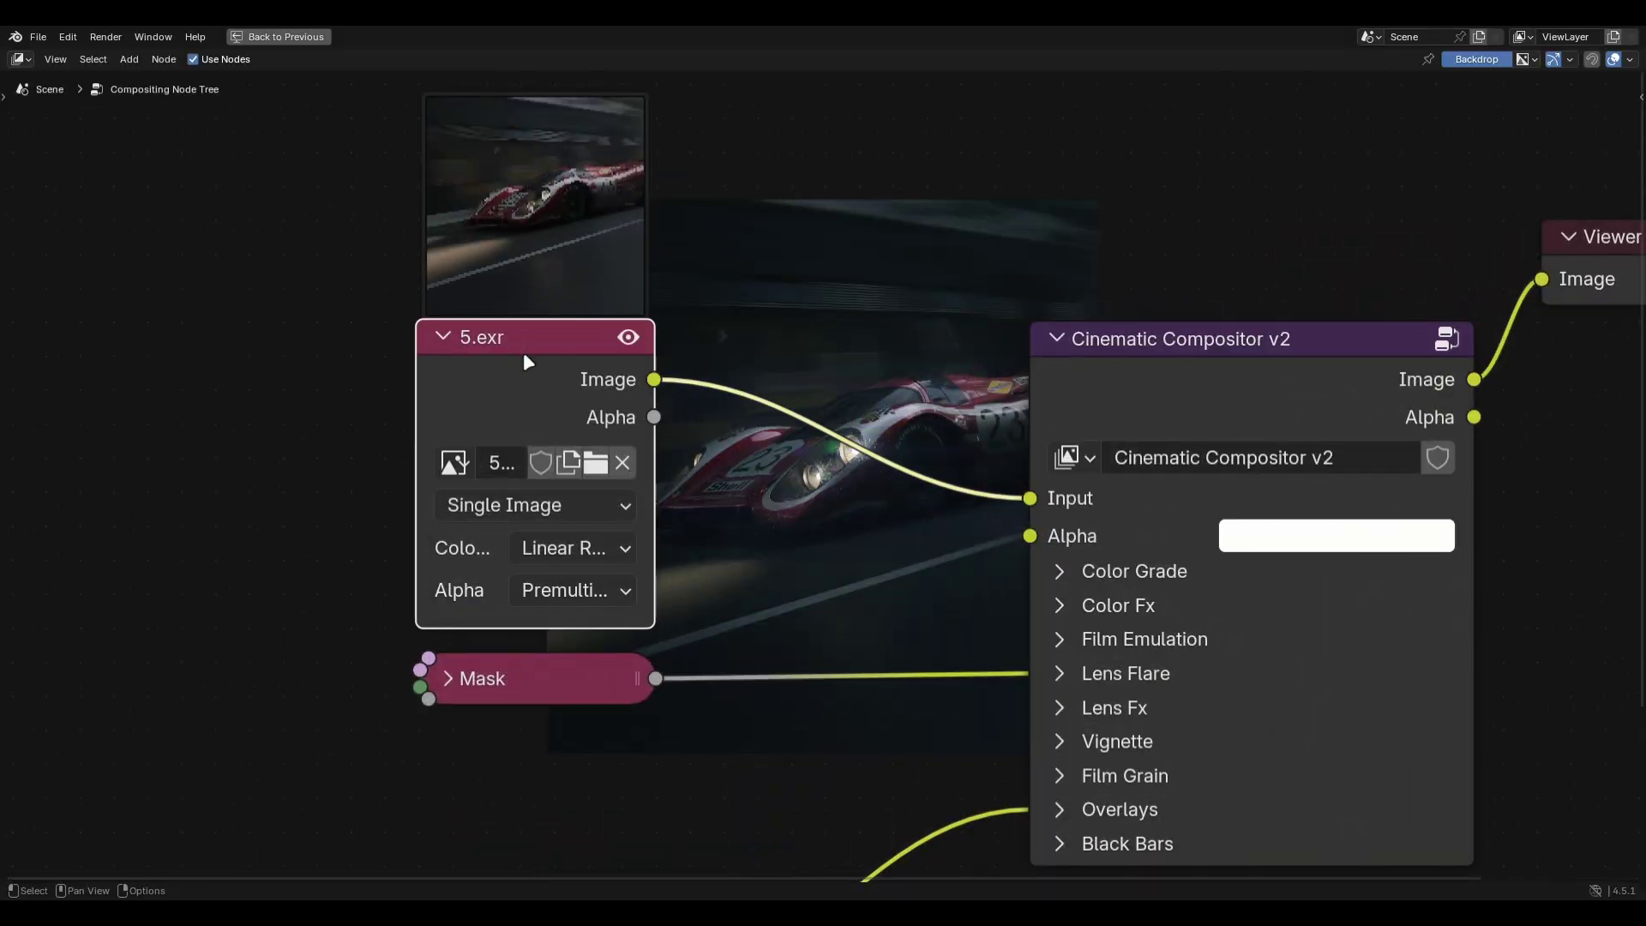
{"action": "key", "text": "ctrl+space"}
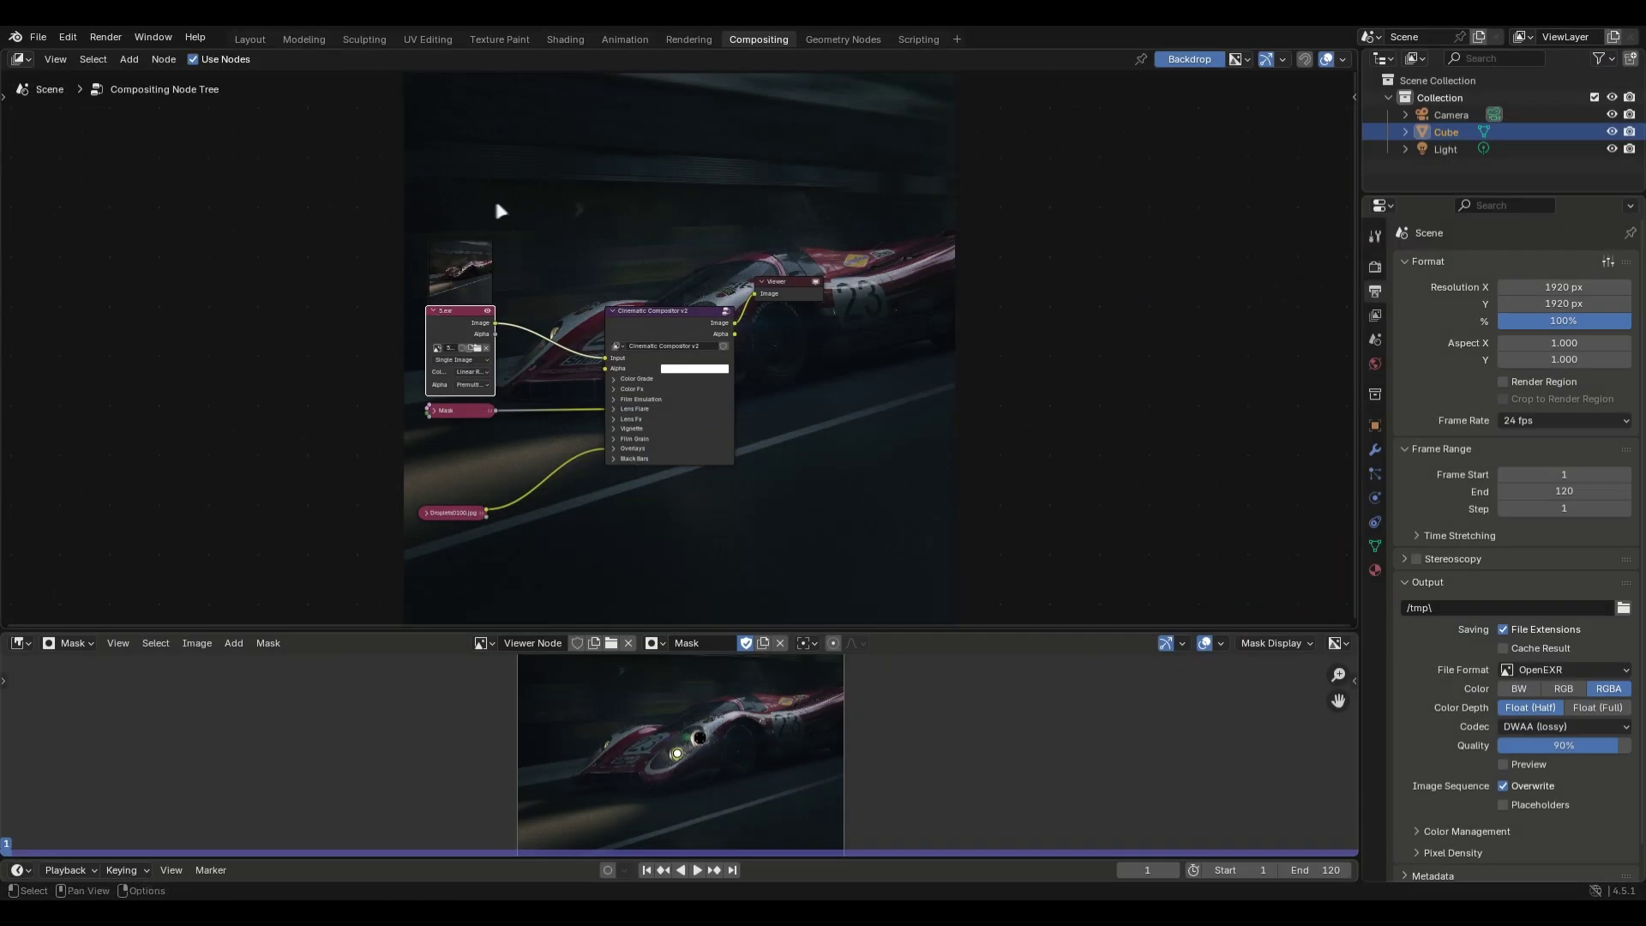
{"action": "scroll", "coordinate": [1536, 568], "scroll_direction": "down", "scroll_amount": 1}
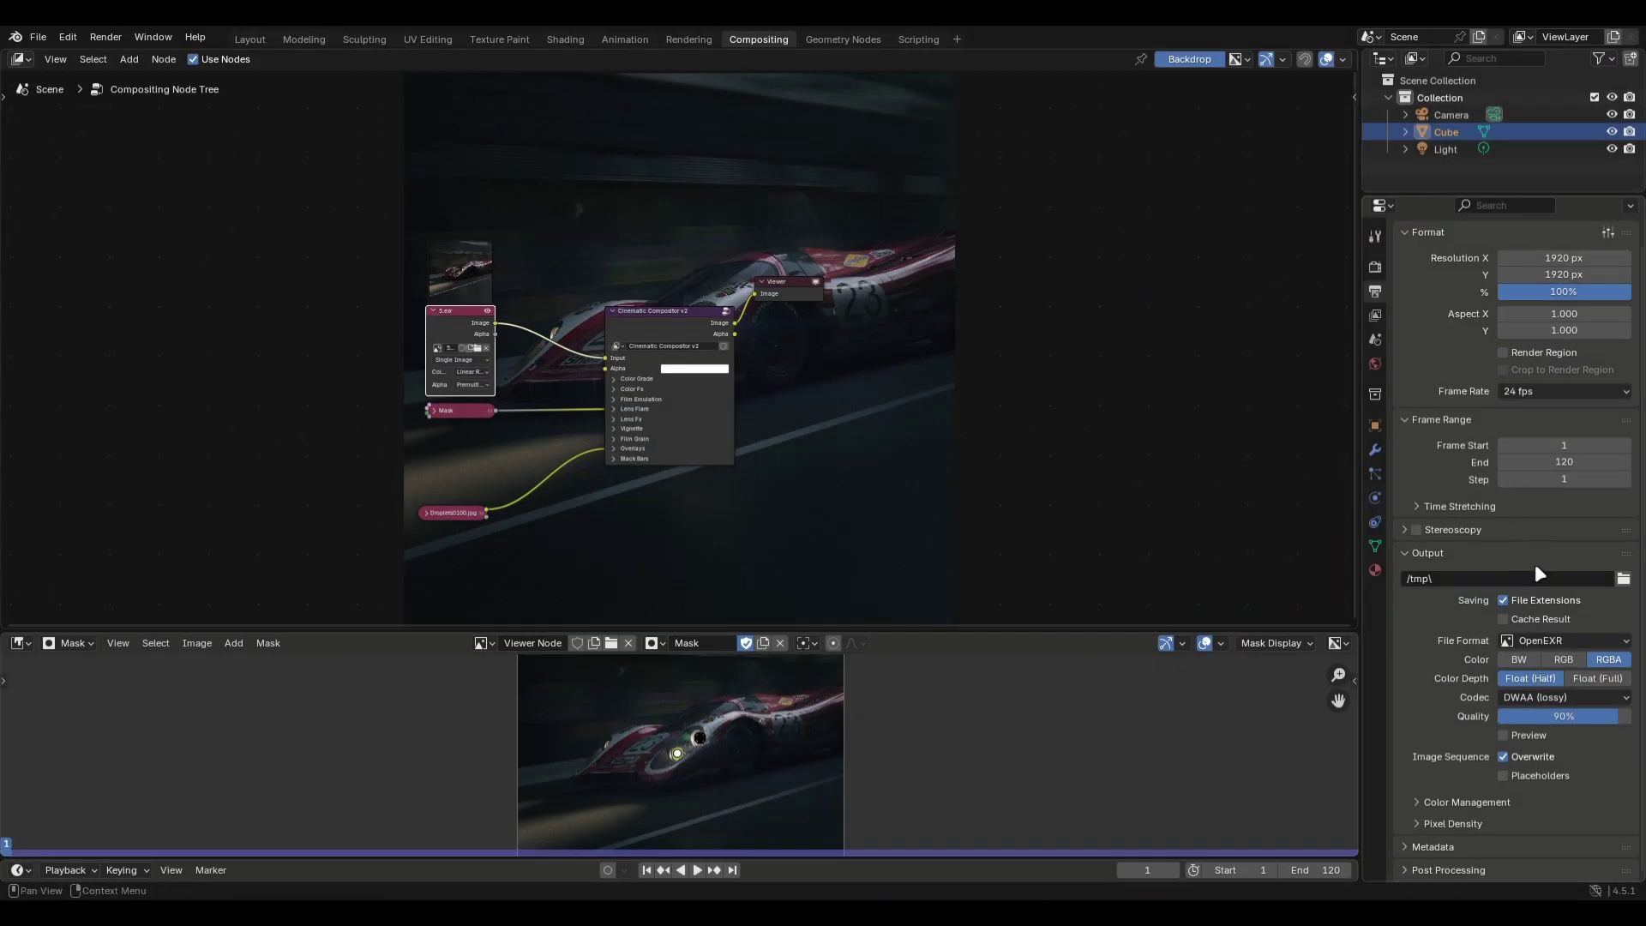
{"action": "left_click", "coordinate": [1547, 640]}
{"action": "left_click", "coordinate": [1545, 698]}
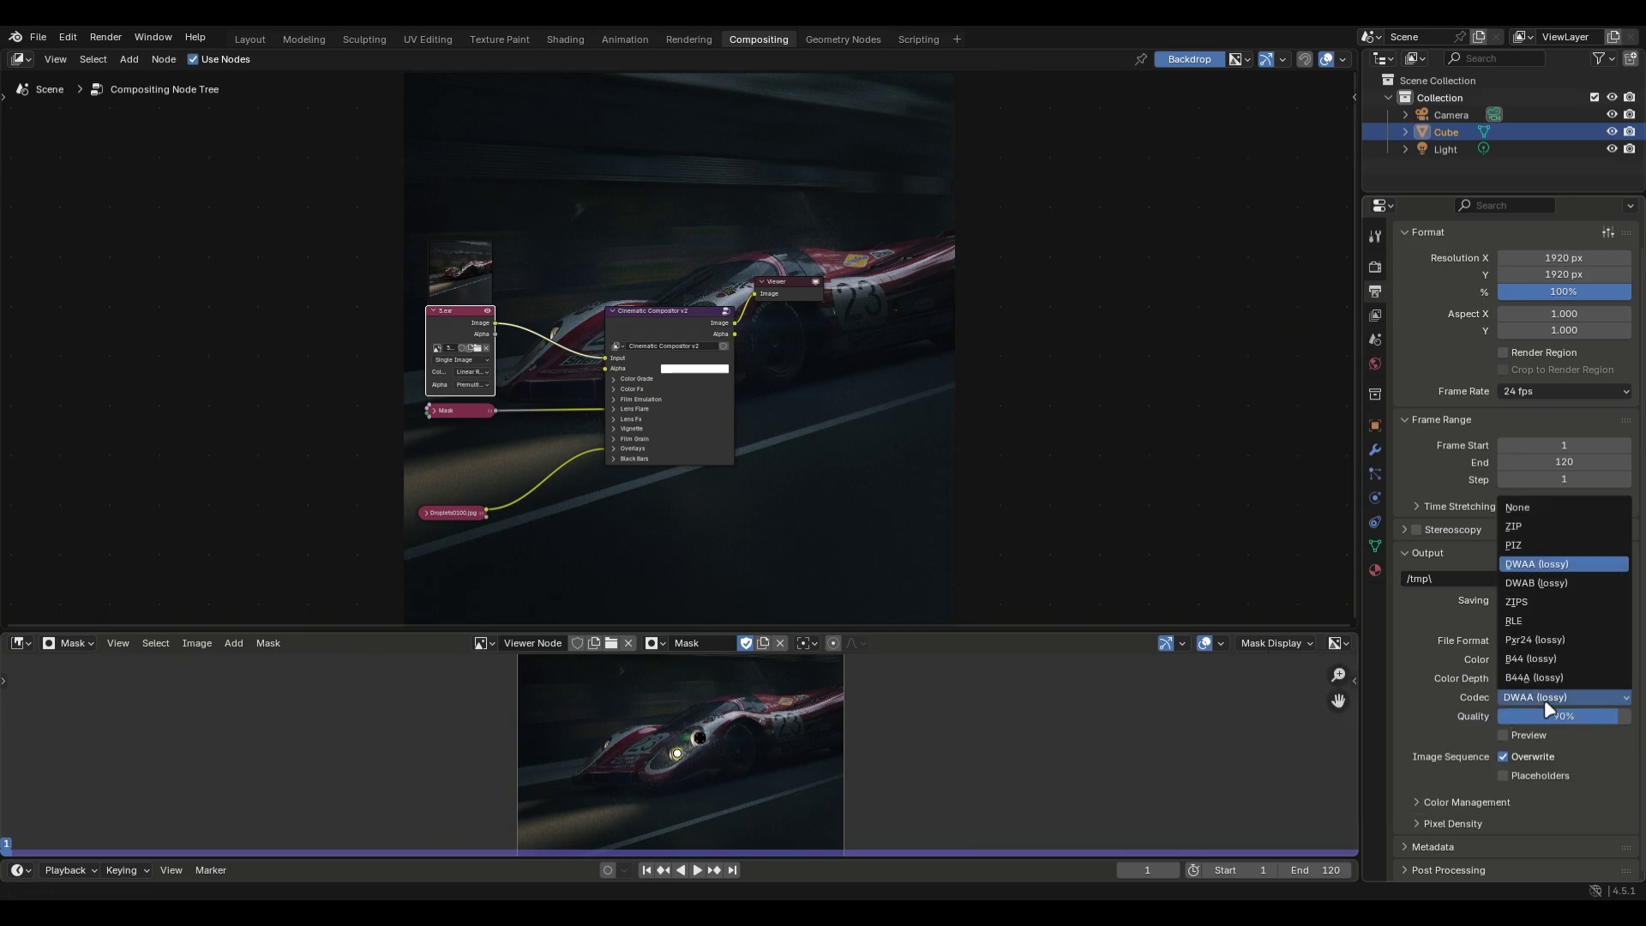
{"action": "left_click", "coordinate": [1545, 699]}
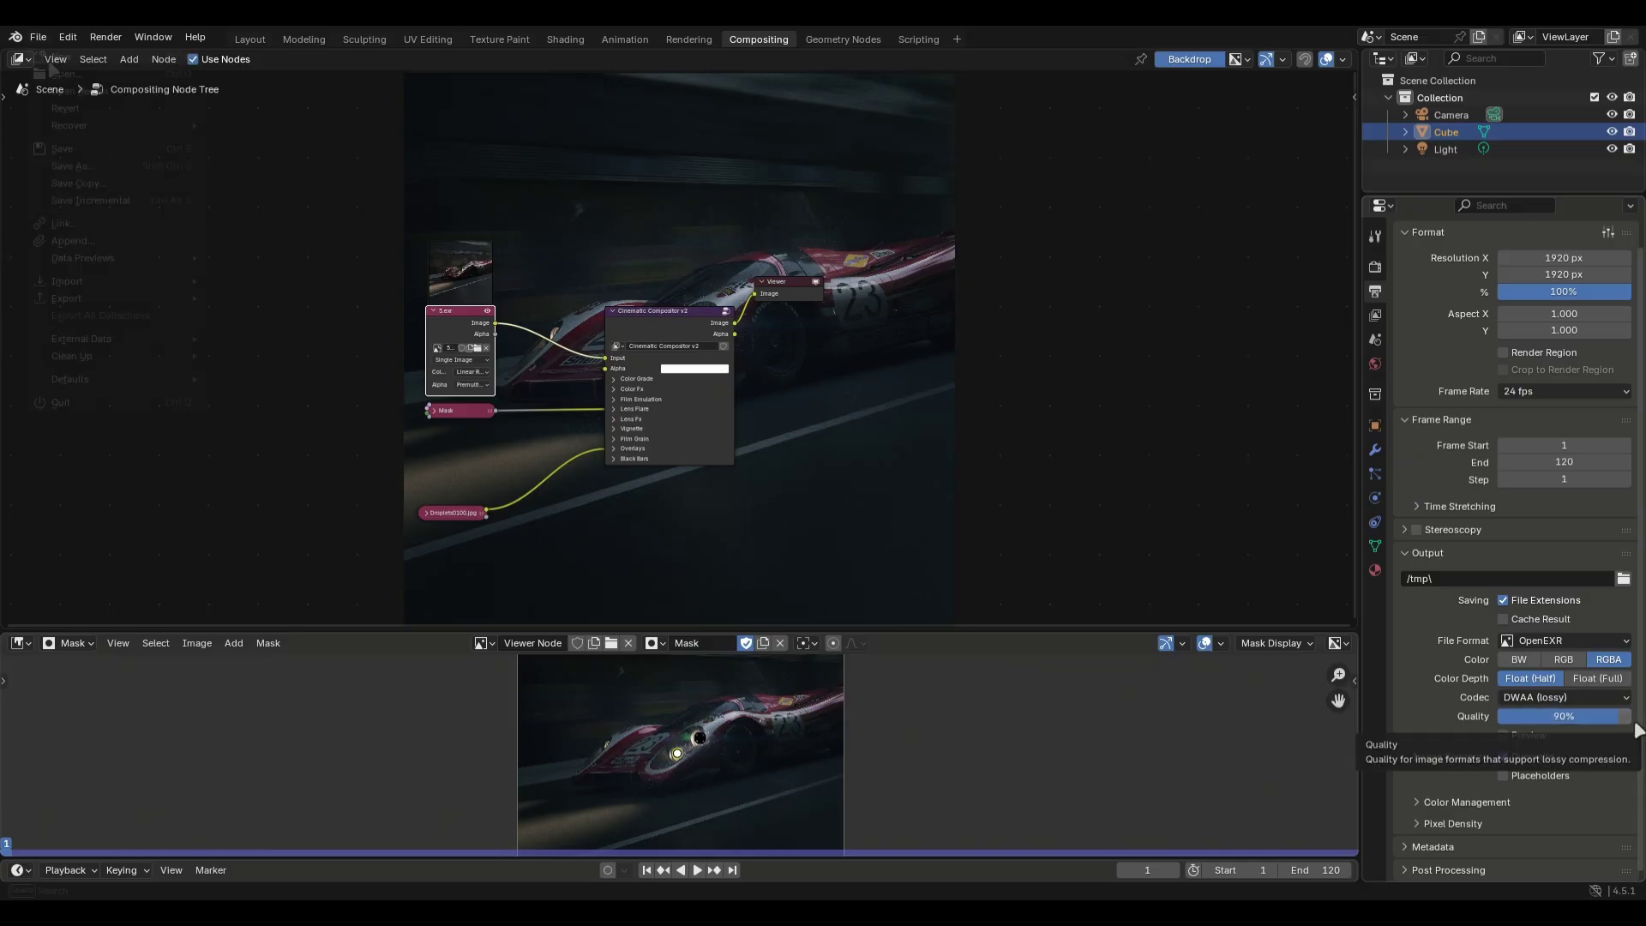
- Start a new General file without saving the current one
{"action": "left_click", "coordinate": [38, 37]}
{"action": "mouse_move", "coordinate": [48, 59]}
{"action": "left_click", "coordinate": [225, 60]}
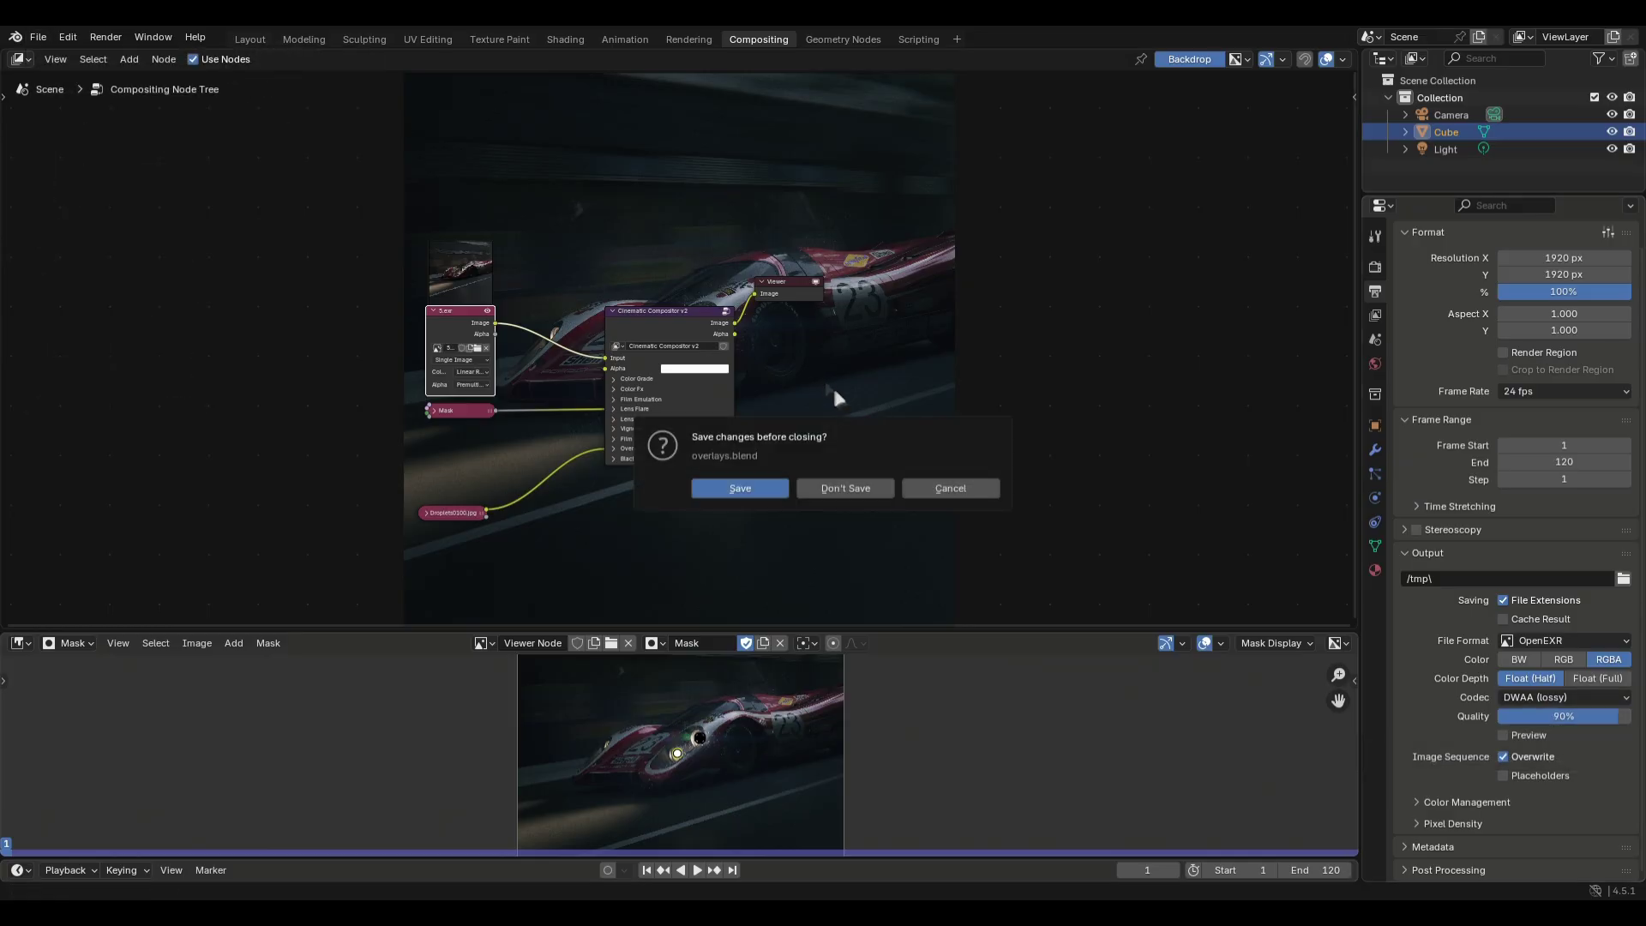
{"action": "left_click", "coordinate": [848, 491]}
- Apply the Cinematic Compositor effect in the Compositing workspace
{"action": "left_click", "coordinate": [738, 39]}
{"action": "key", "text": "ctrl+space"}
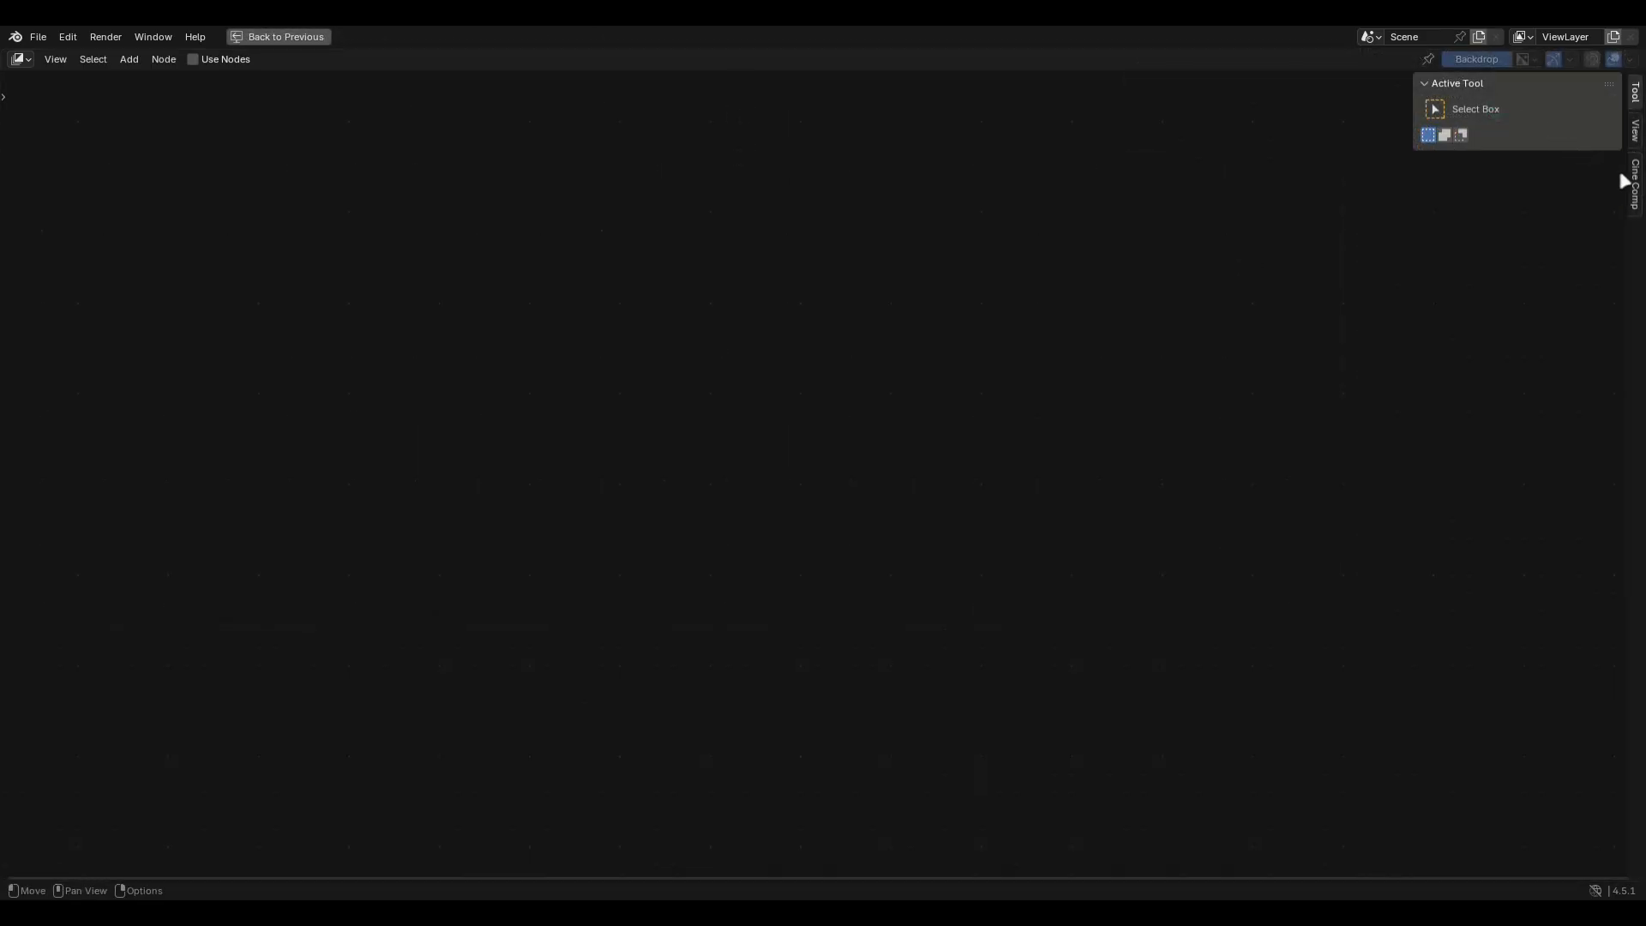
{"action": "left_click", "coordinate": [1634, 182]}
{"action": "left_click", "coordinate": [1525, 114]}
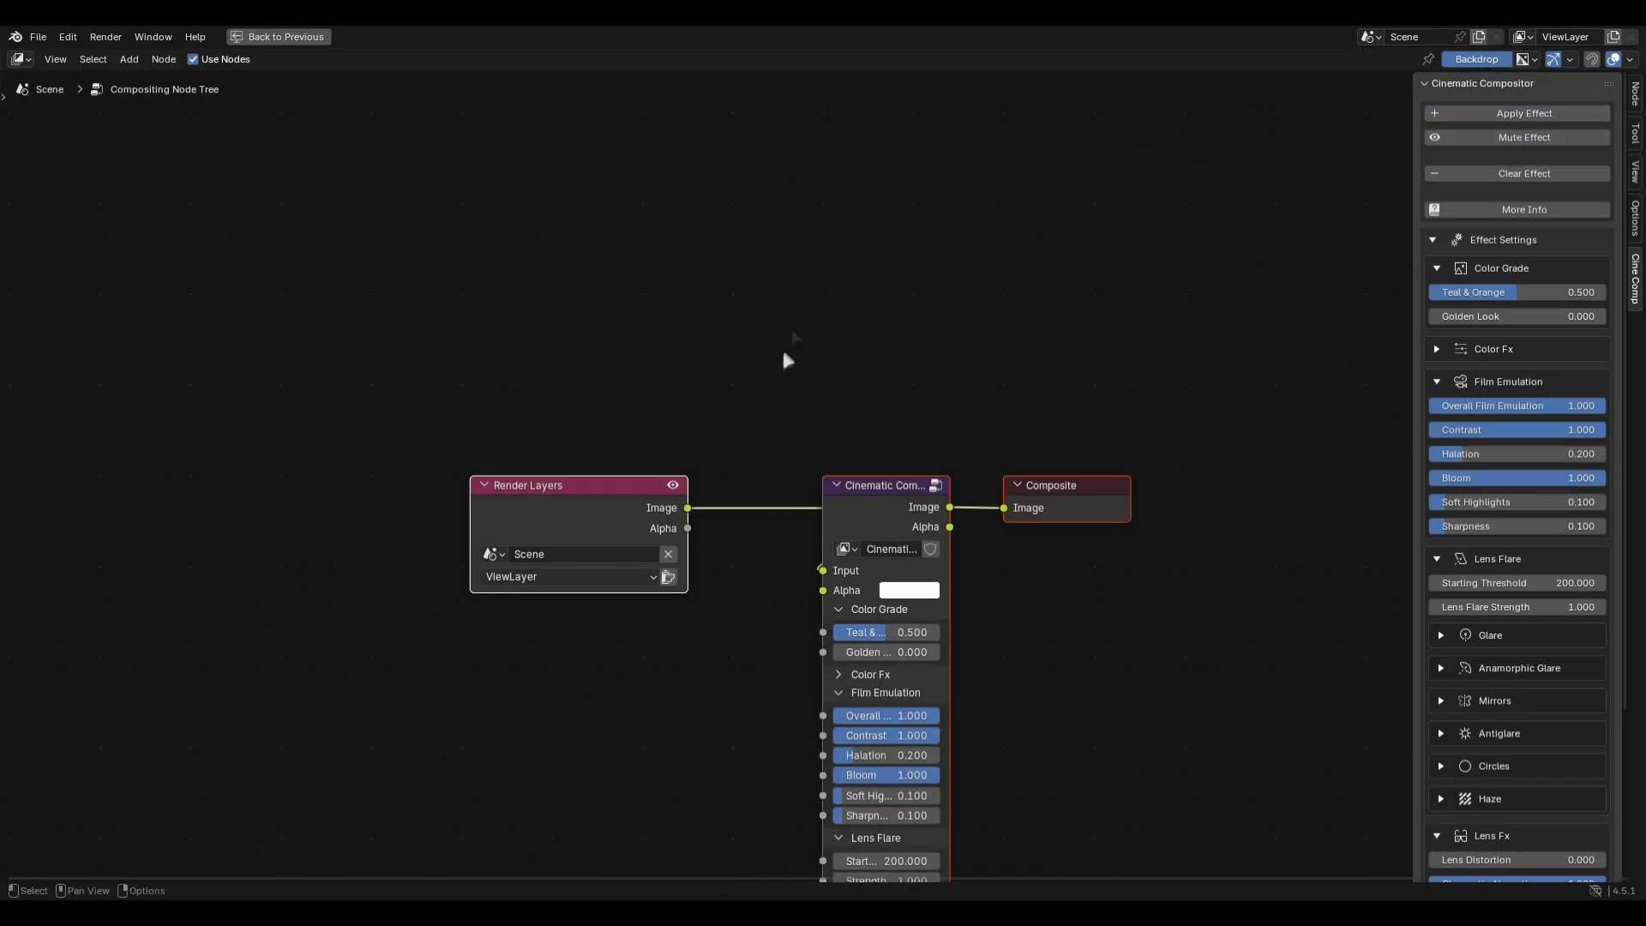
- Replace Render Layers with a 5.exr Image node feeding the compositor input
{"action": "middle_click_drag", "start_coordinate": [647, 489], "coordinate": [631, 365]}
{"action": "key", "text": "c"}
{"action": "key", "text": "Escape"}
{"action": "key", "text": "x"}
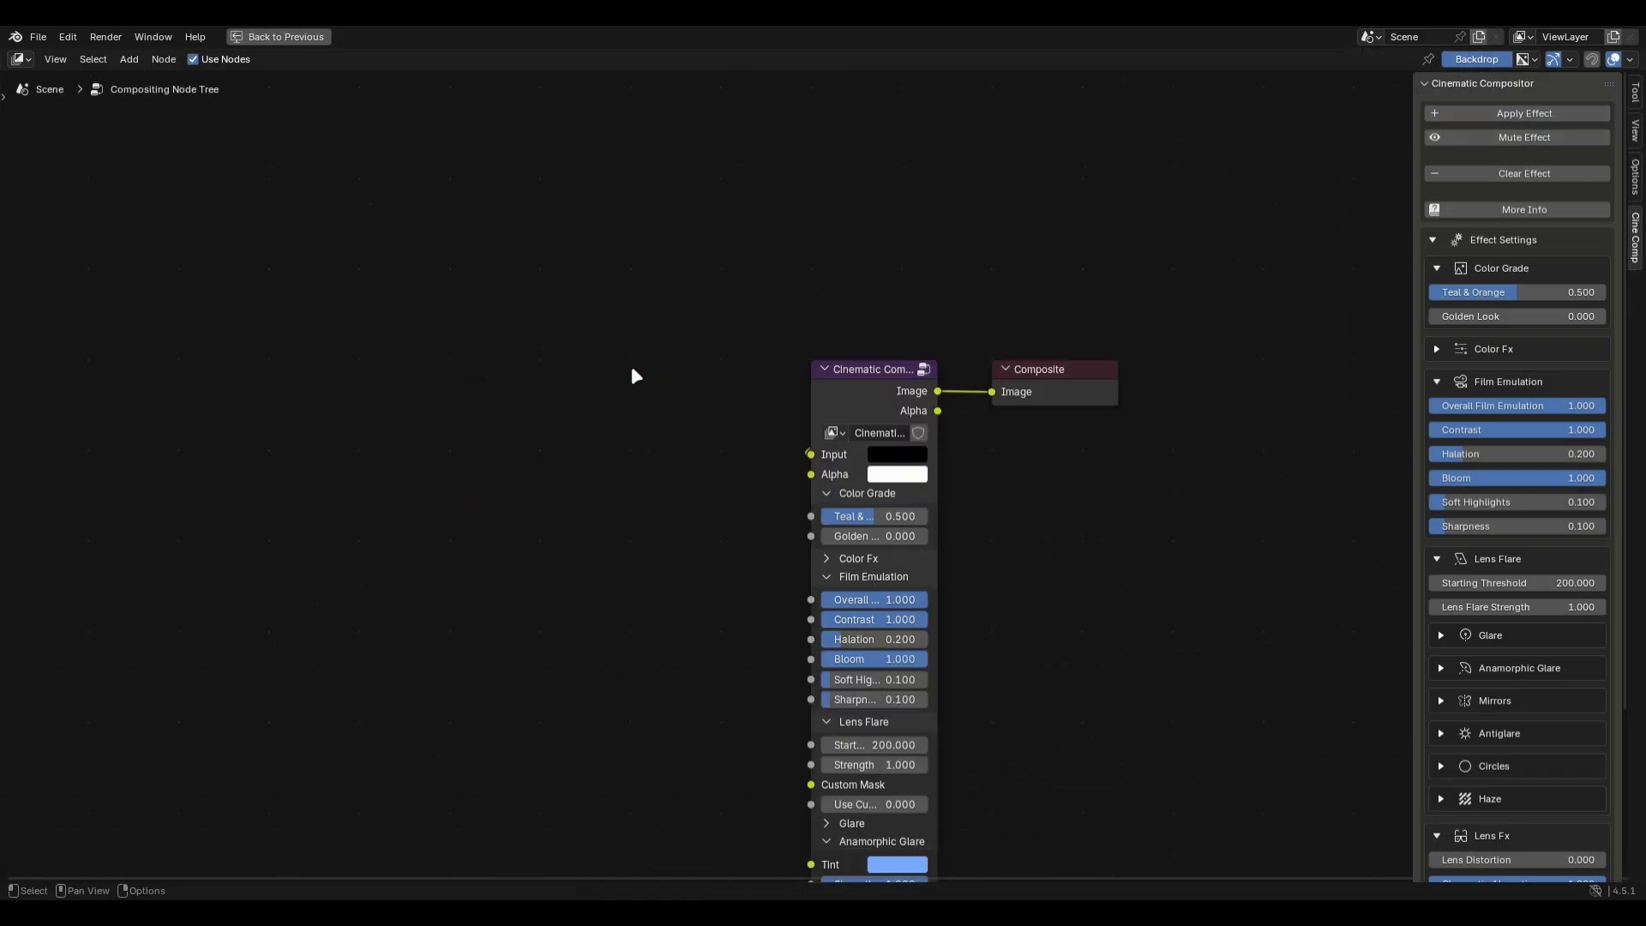
{"action": "key", "text": "shift+a"}
{"action": "type", "text": "image"}
{"action": "key", "text": "Return"}
{"action": "left_click", "coordinate": [614, 491]}
{"action": "left_click_drag", "start_coordinate": [620, 486], "coordinate": [811, 456]}
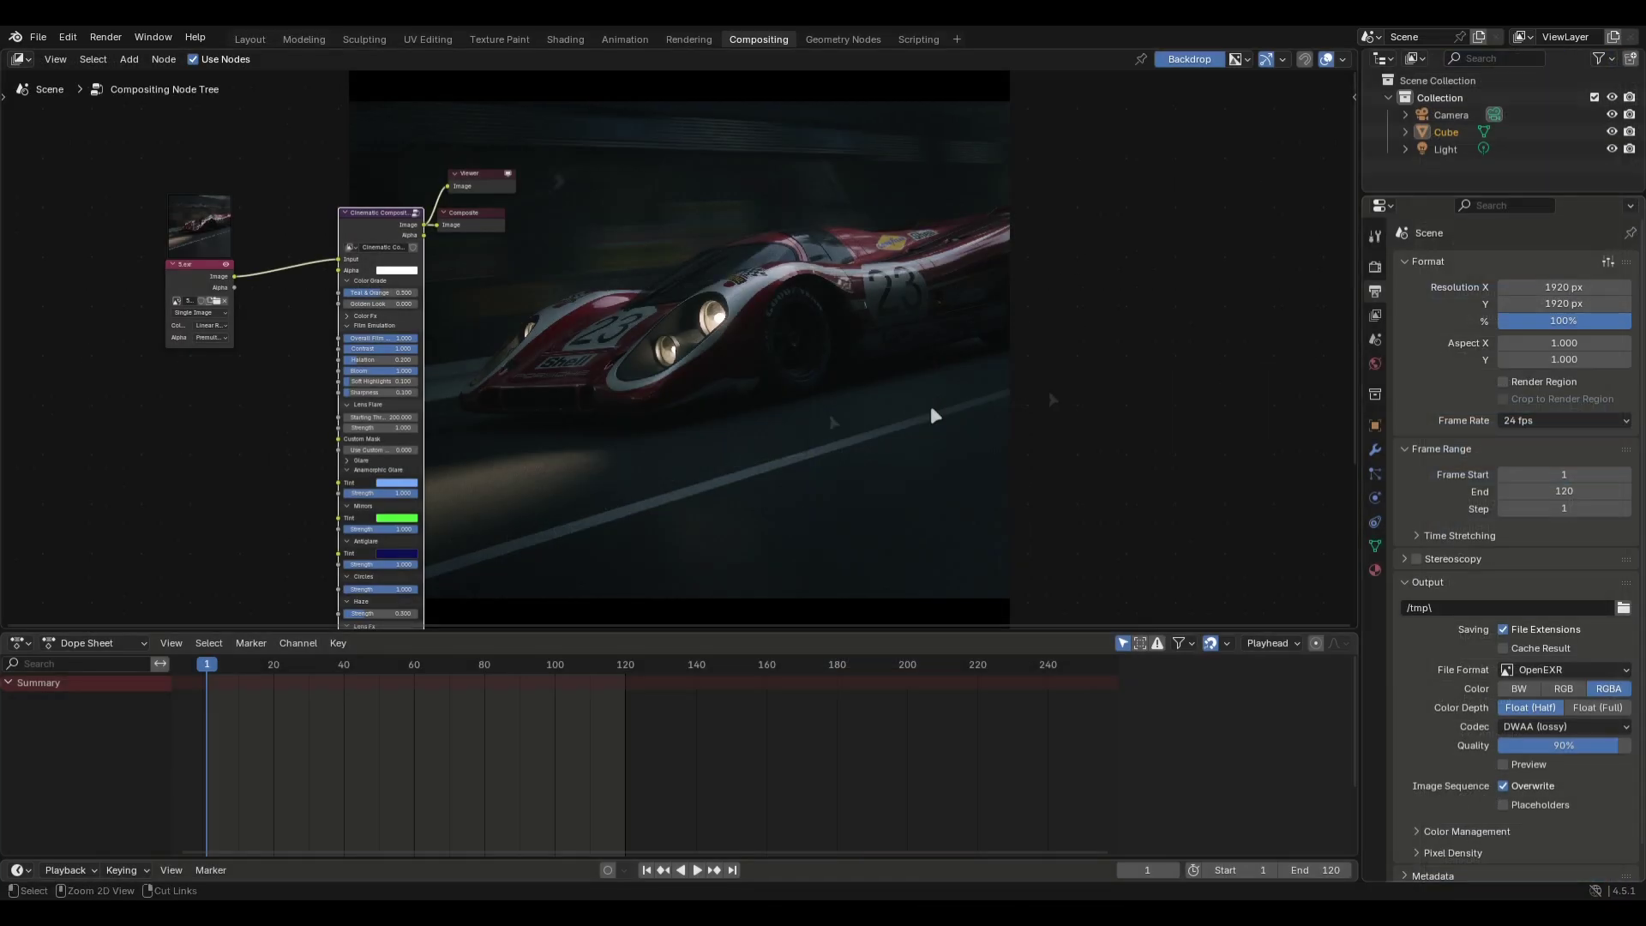
- Maximize the node editor and place the Composite node beside the Viewer
{"action": "key", "text": "ctrl+space"}
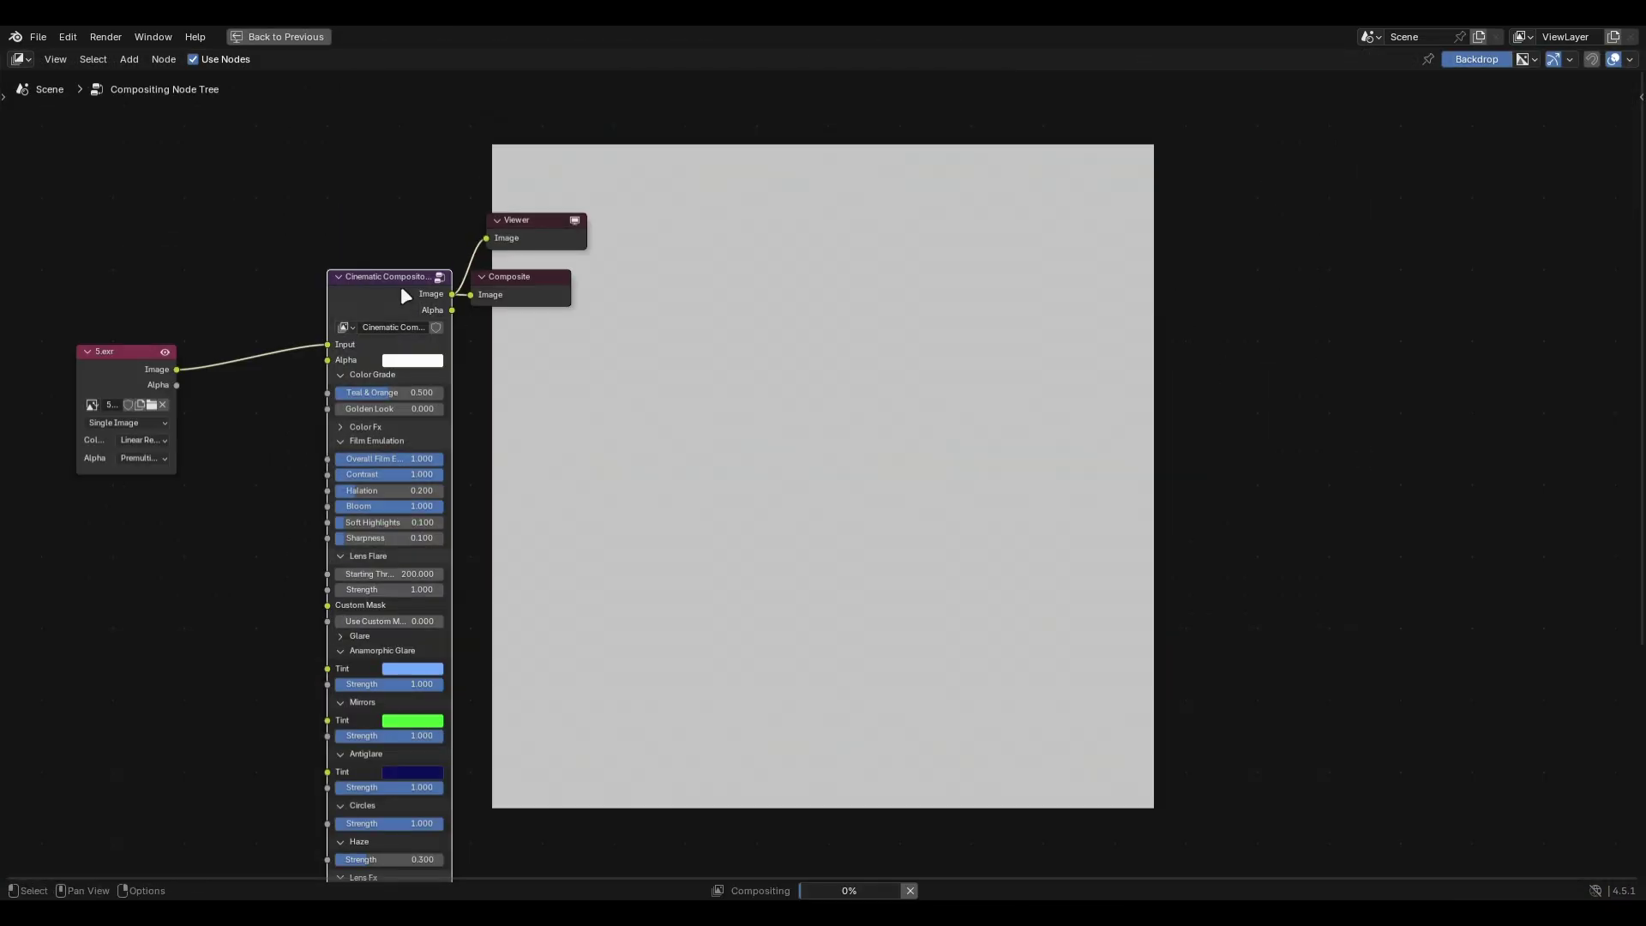
{"action": "left_click_drag", "start_coordinate": [539, 297], "coordinate": [549, 300]}
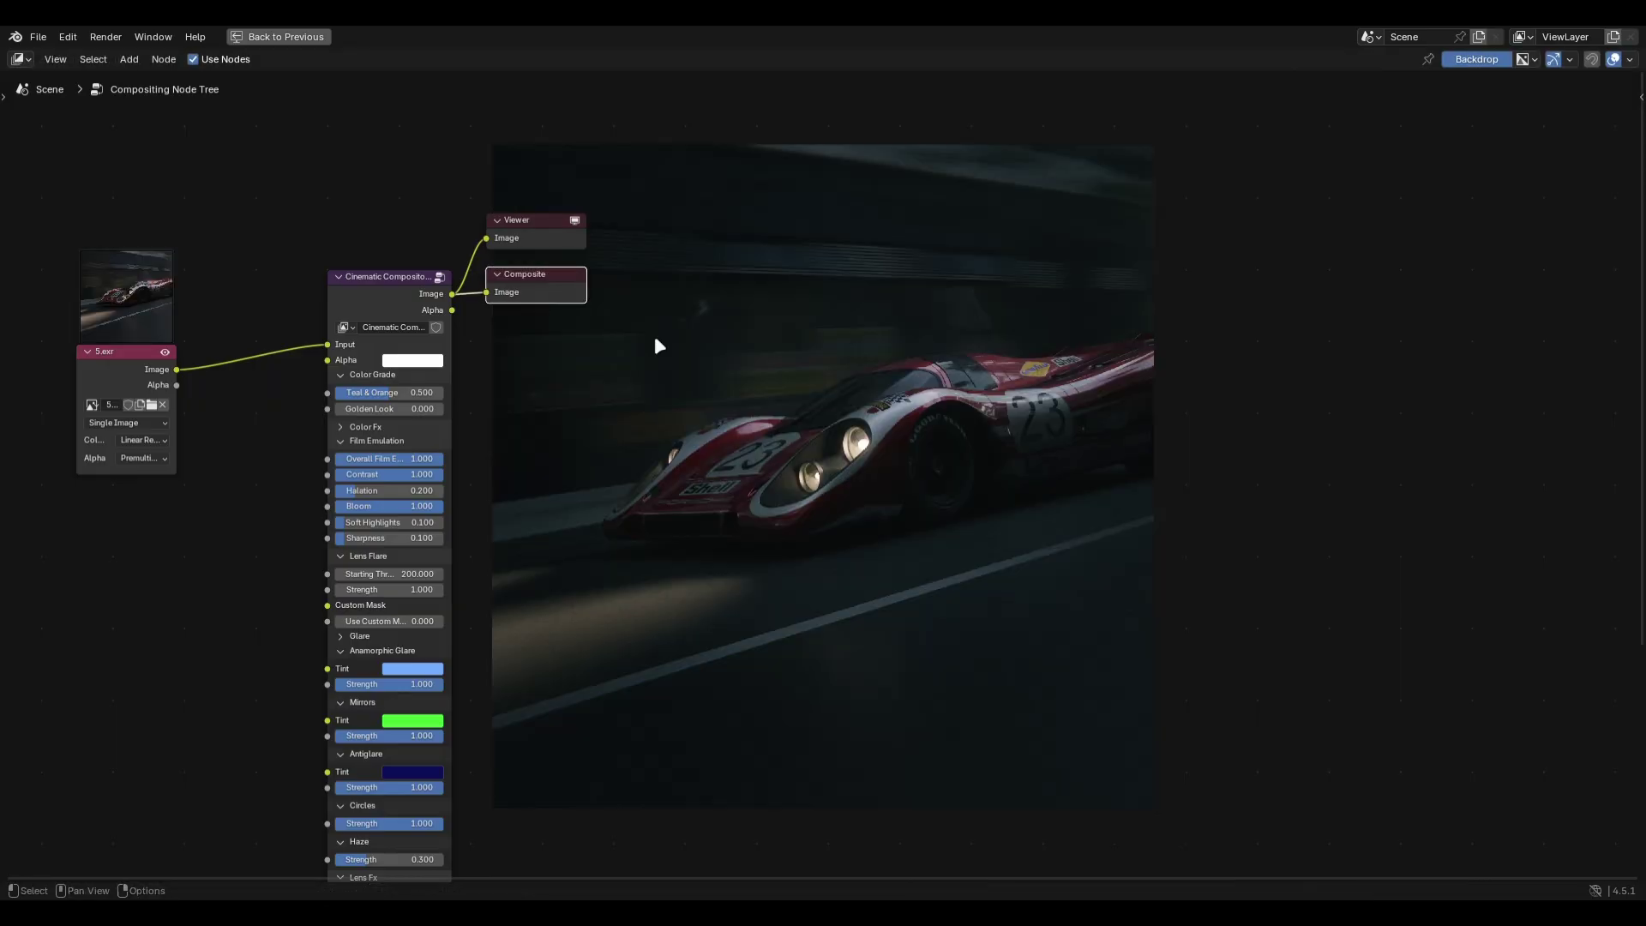
{"action": "middle_click_drag", "start_coordinate": [806, 347], "coordinate": [711, 312]}
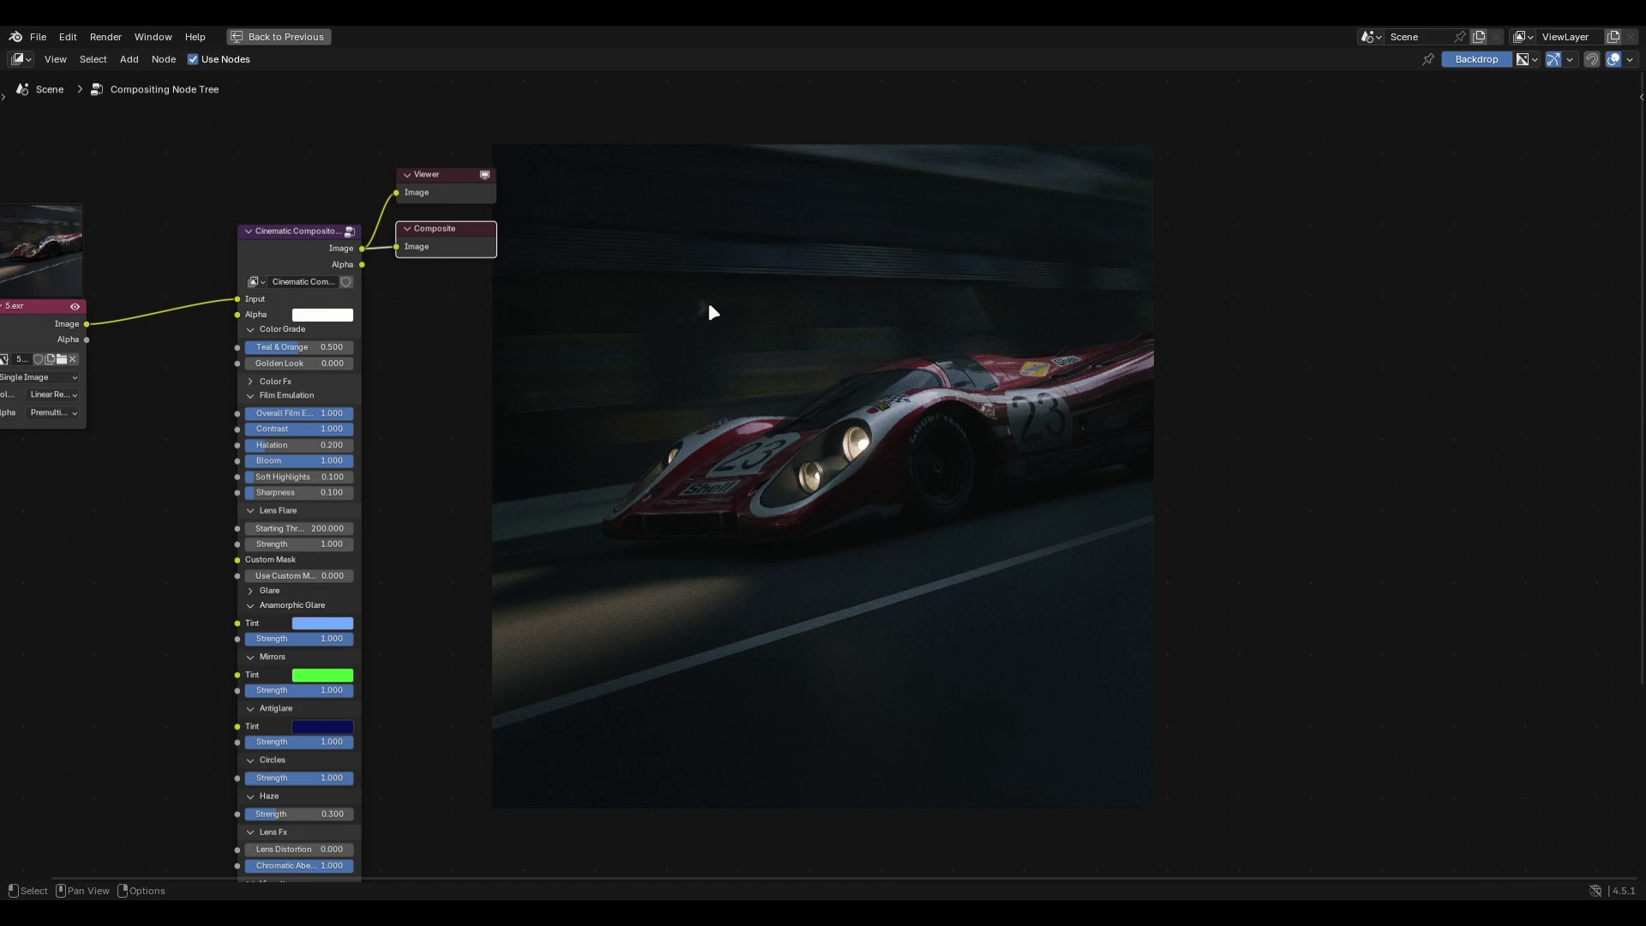